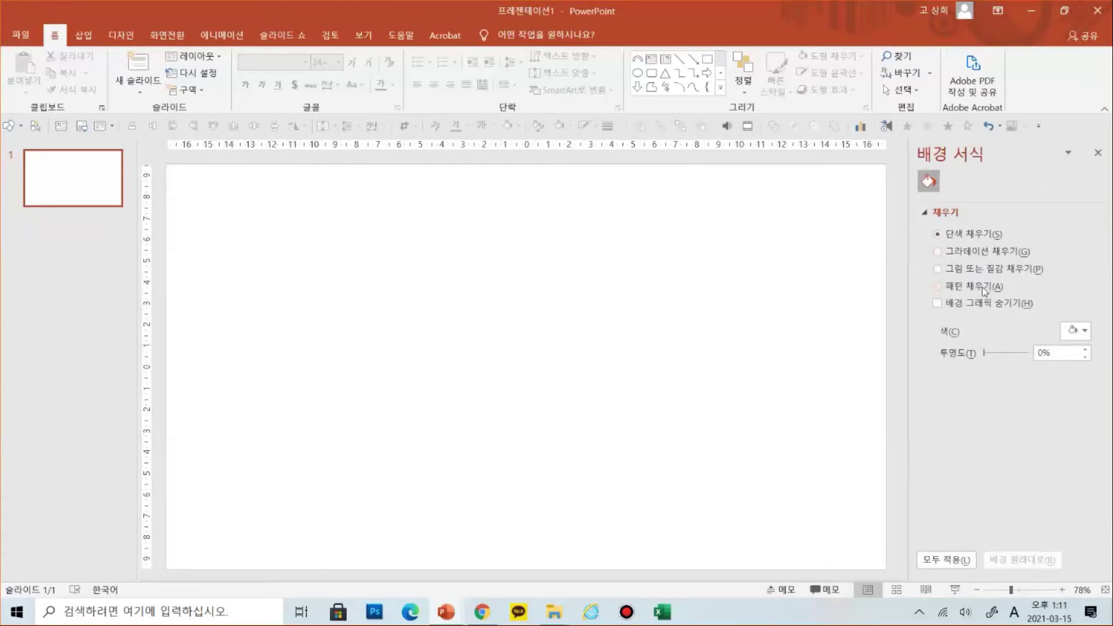
Switch the slide background to picture or texture fill in the background formatting options.
click(938, 270)
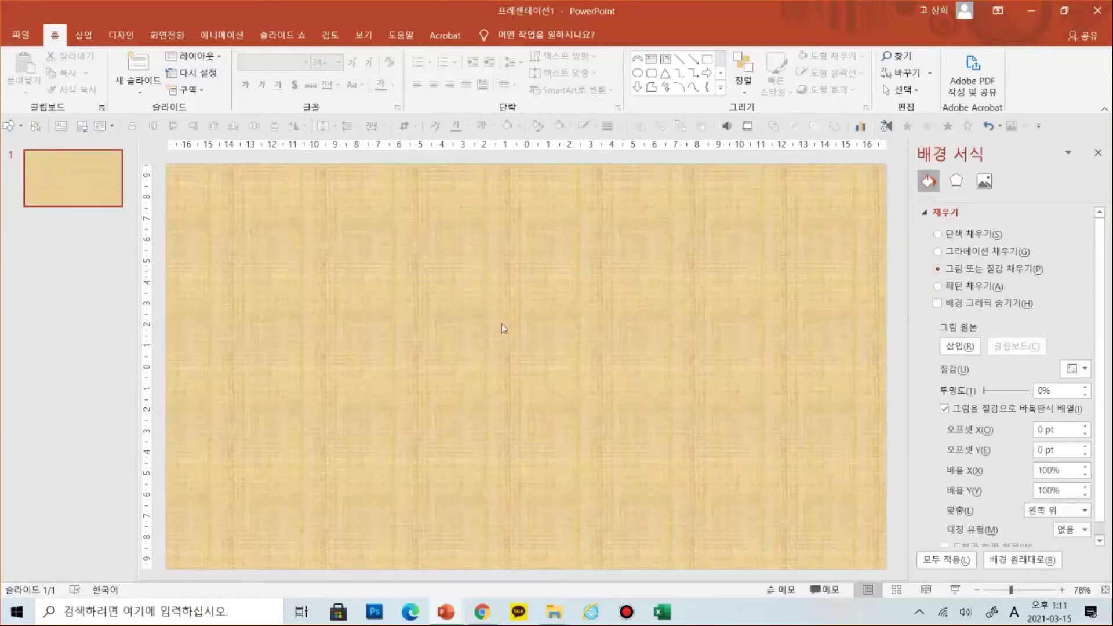
right_click(487, 303)
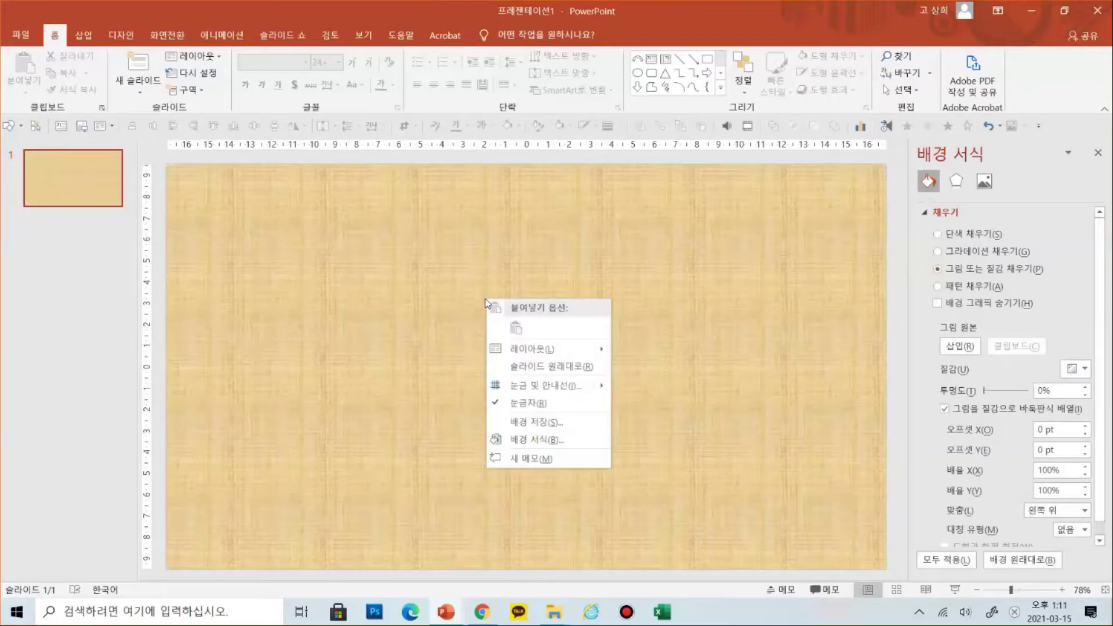
click(591, 442)
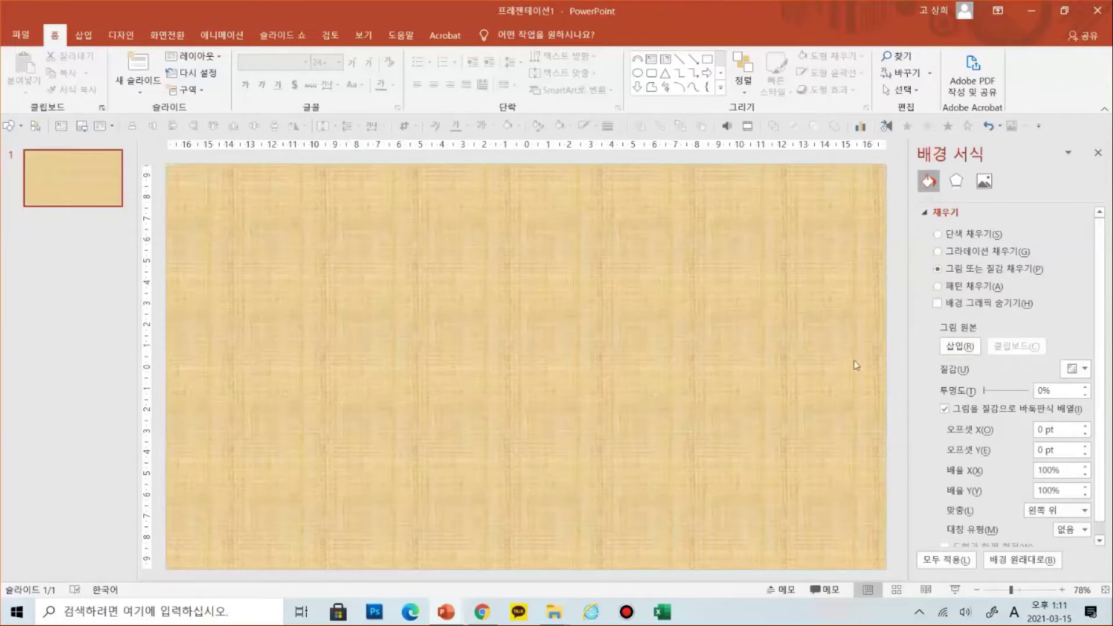
Insert covid-4948866_1920.jpg from the 이미지예제 folder as the slide's background picture.
click(961, 348)
click(961, 347)
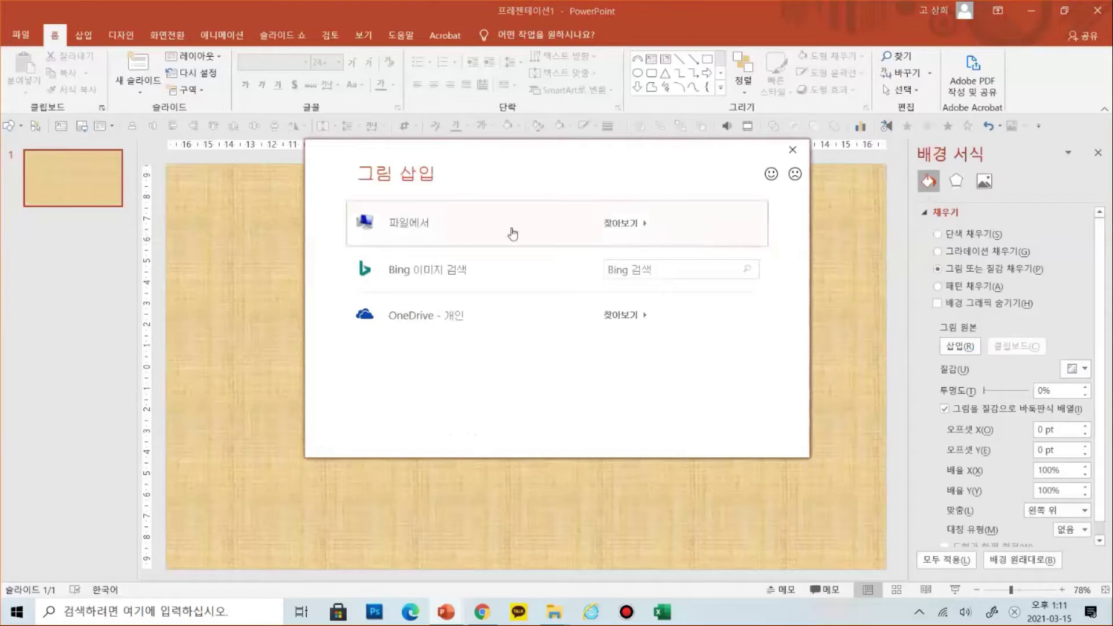
click(622, 225)
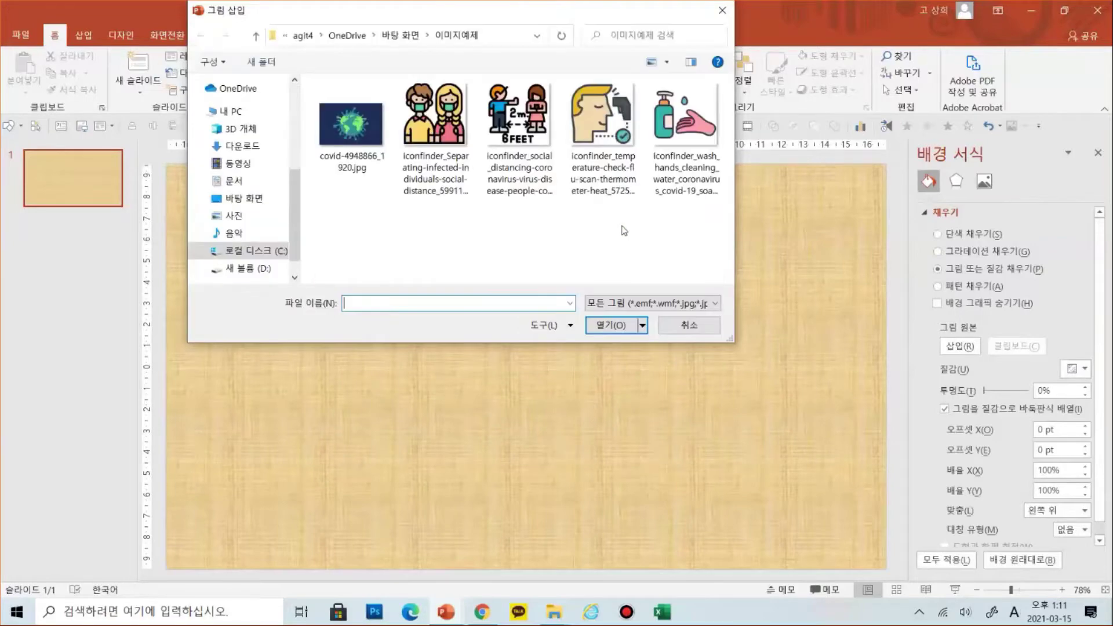
drag(367, 15, 455, 124)
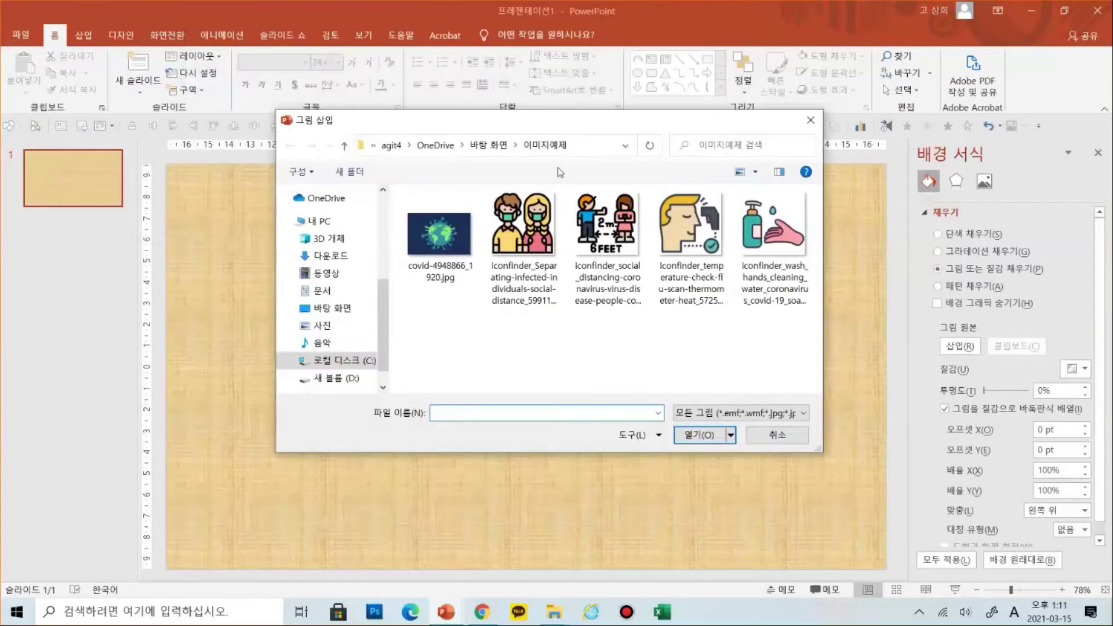
click(444, 247)
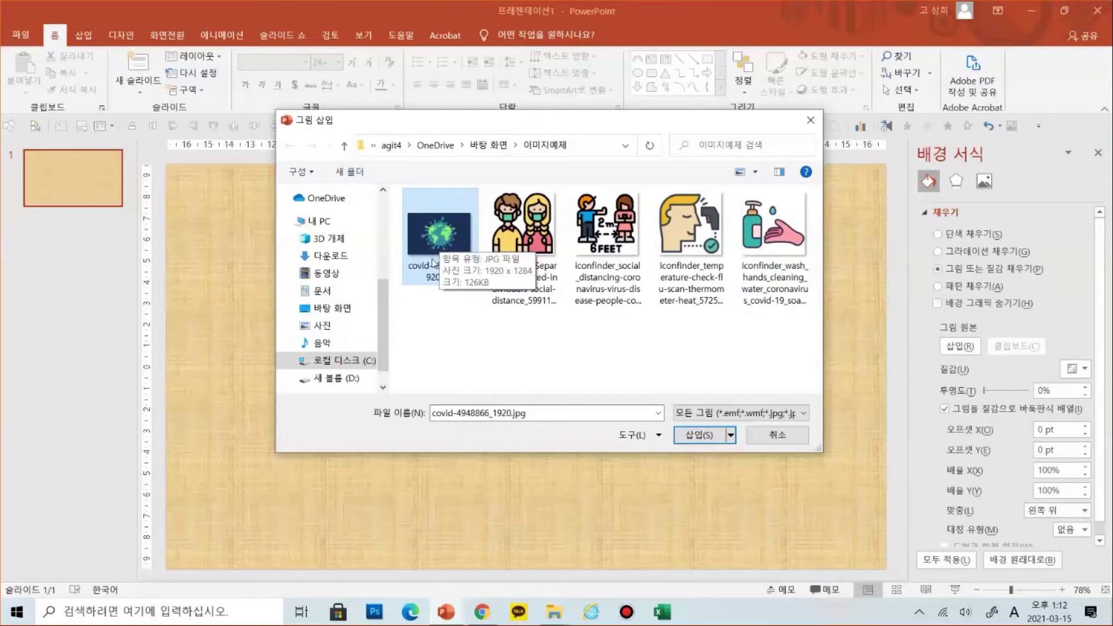
click(700, 436)
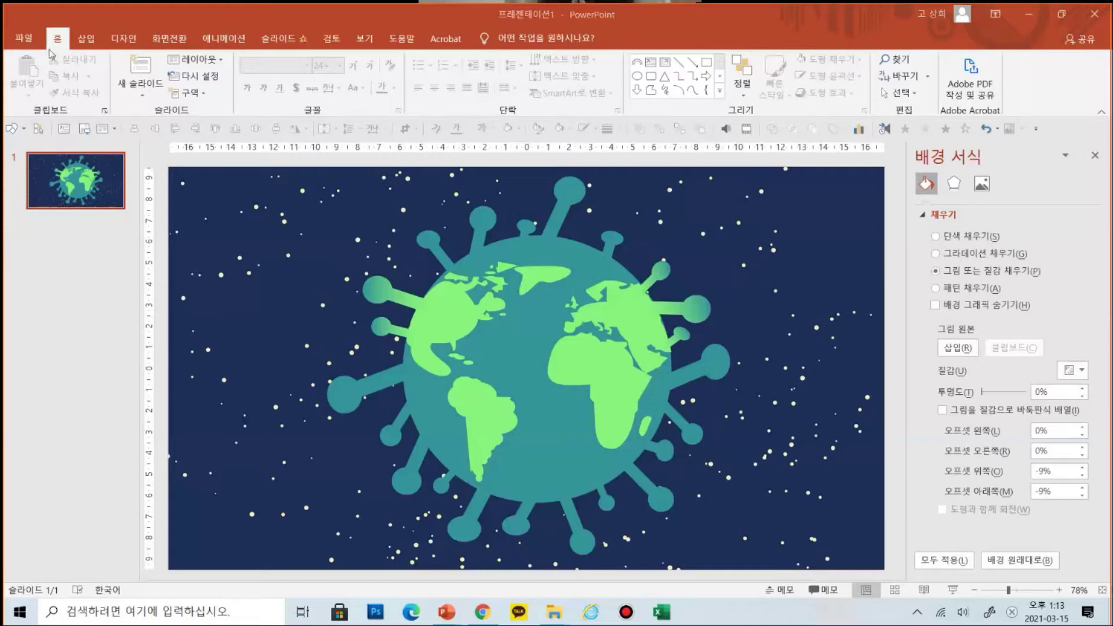
Draw a rectangle about 9.76 cm high and 33.87 cm wide across the full width of the slide's lower half.
click(87, 40)
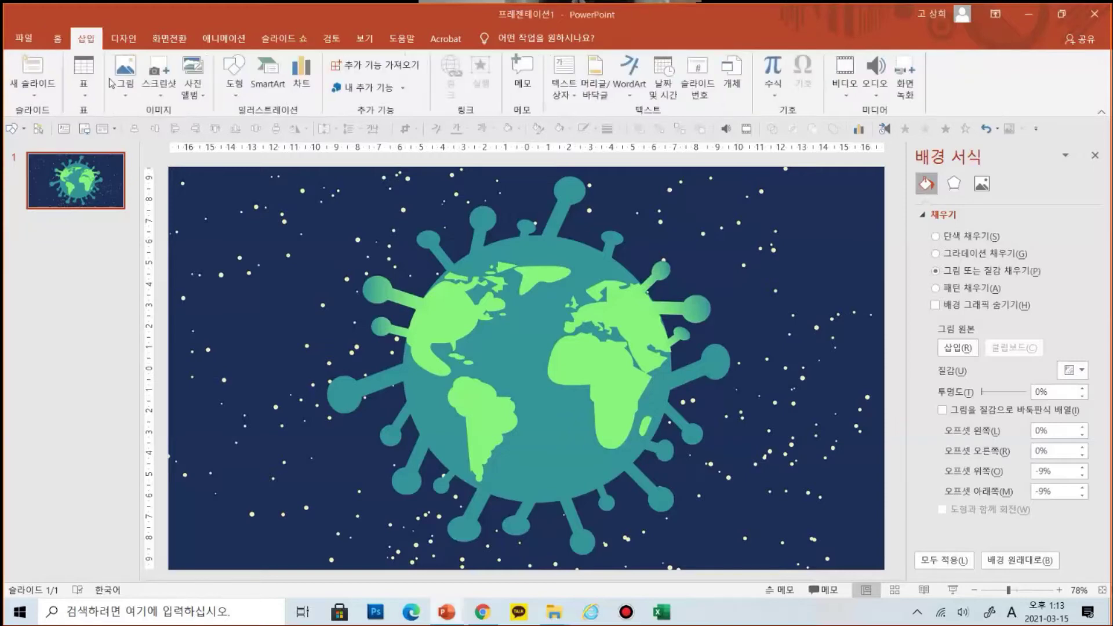
click(235, 87)
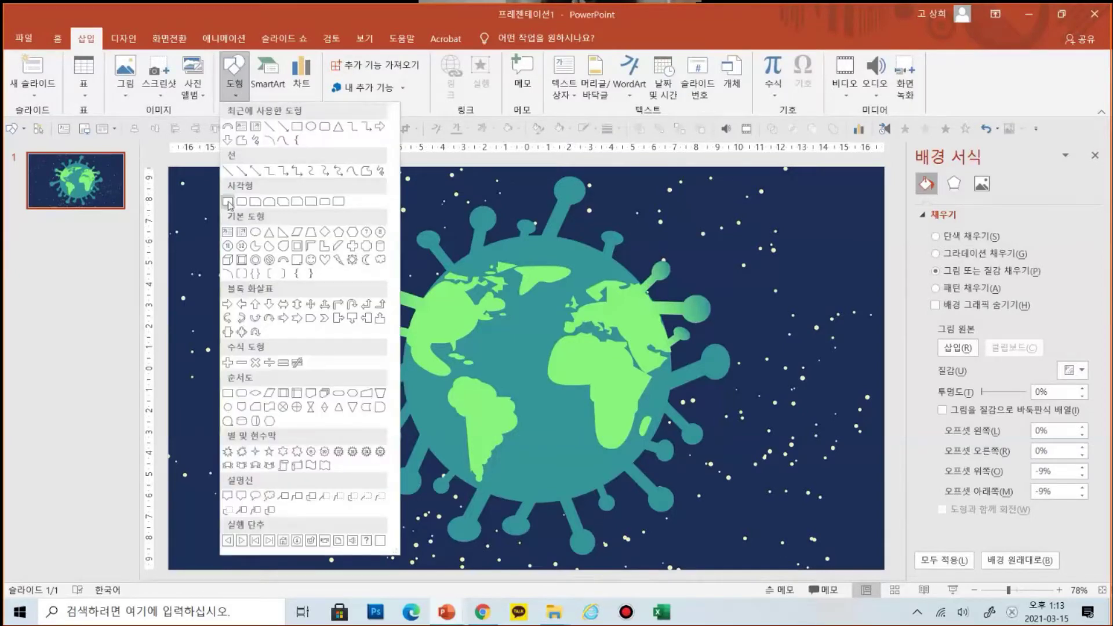
click(228, 202)
drag(169, 380, 888, 567)
drag(527, 378, 529, 361)
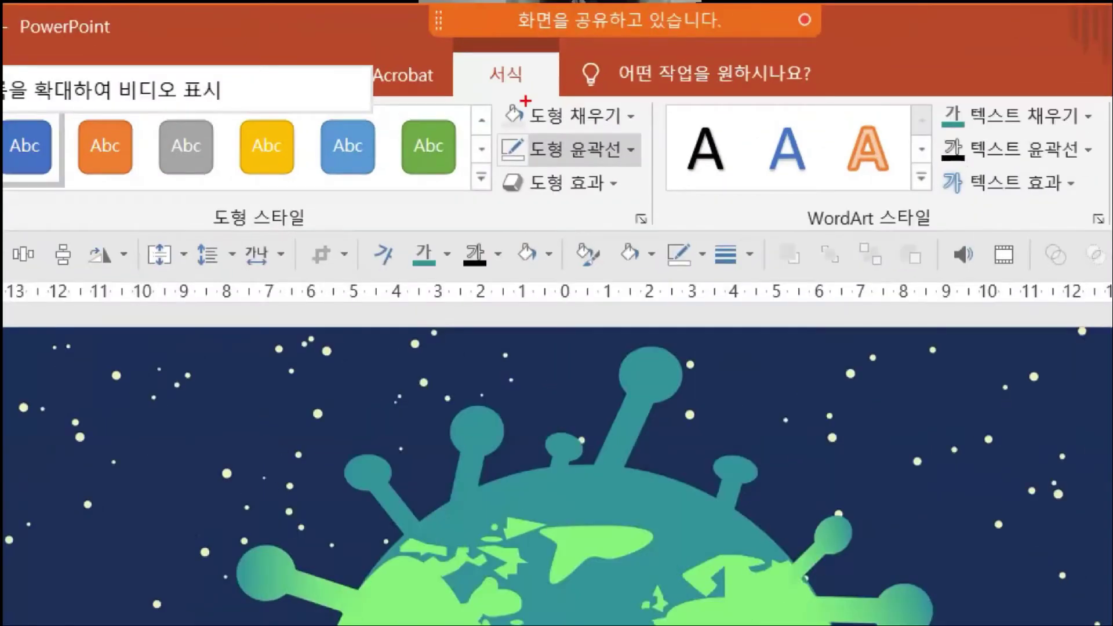
mouse_move(480, 67)
mouse_down()
mouse_move(610, 197)
mouse_move(659, 197)
mouse_up()
drag(599, 97, 645, 88)
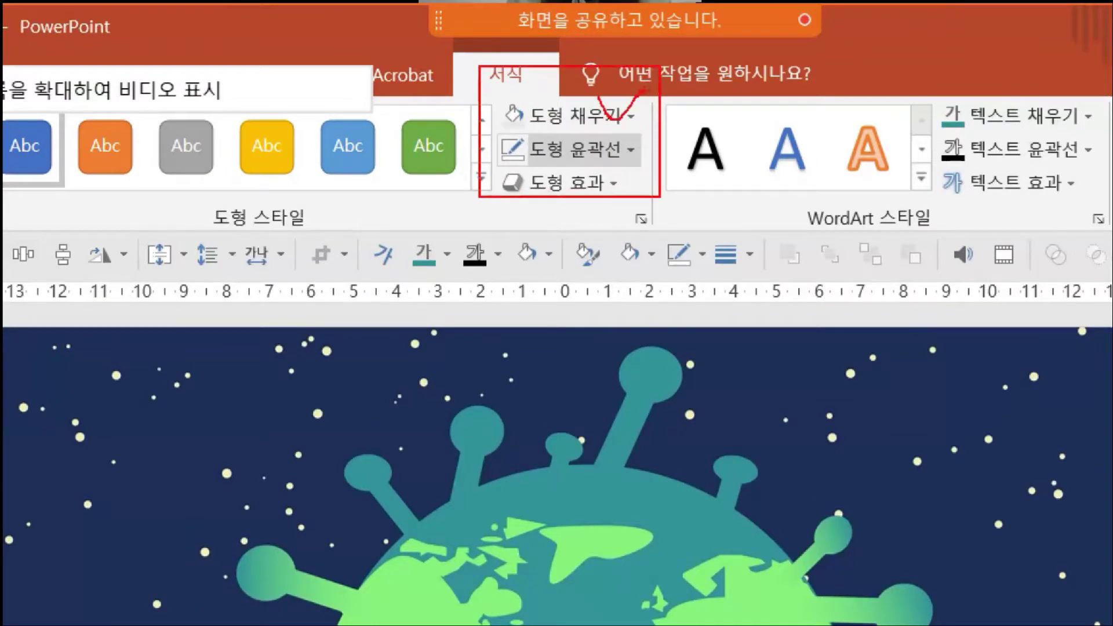
drag(582, 145, 623, 140)
drag(504, 123, 638, 92)
drag(524, 121, 606, 96)
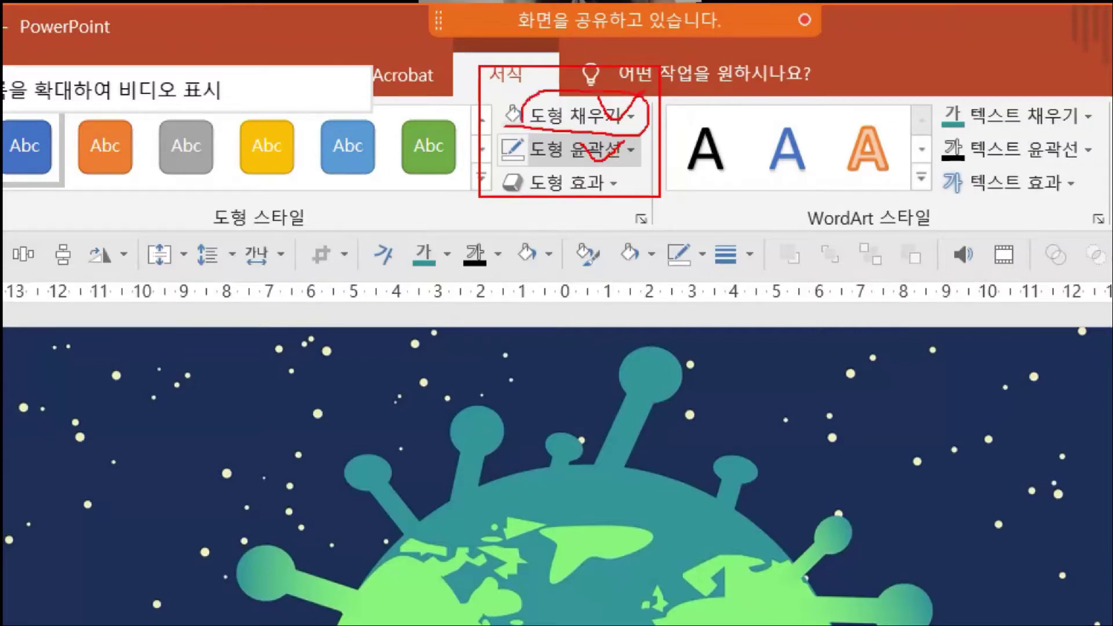
mouse_move(545, 134)
mouse_down()
mouse_move(554, 160)
mouse_move(574, 133)
mouse_move(529, 140)
mouse_up()
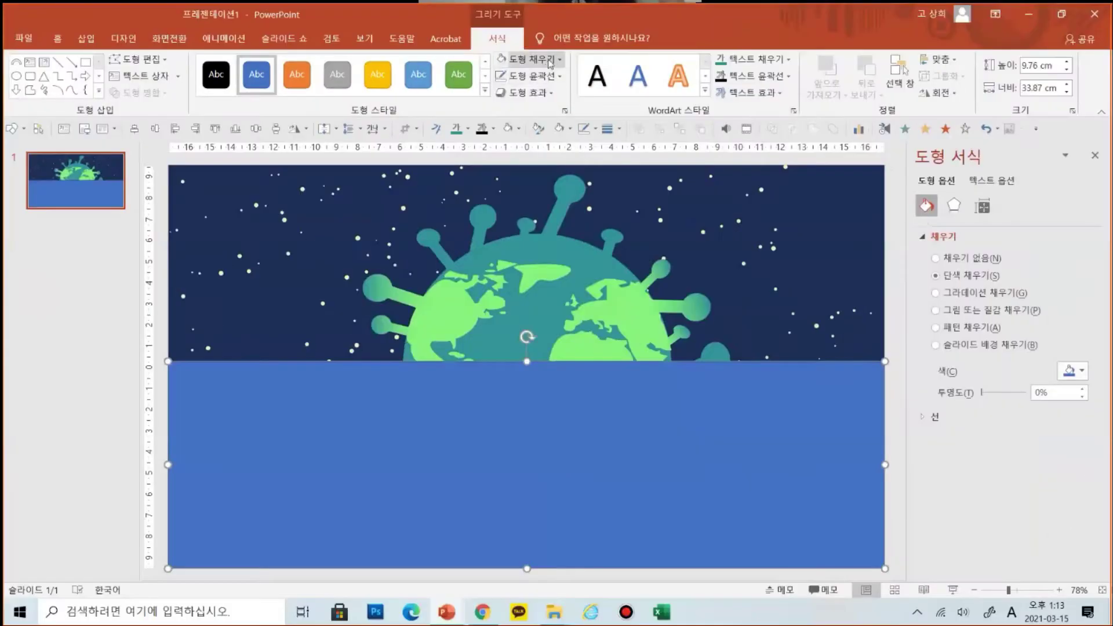
Fill the rectangle with white and remove its outline.
click(580, 115)
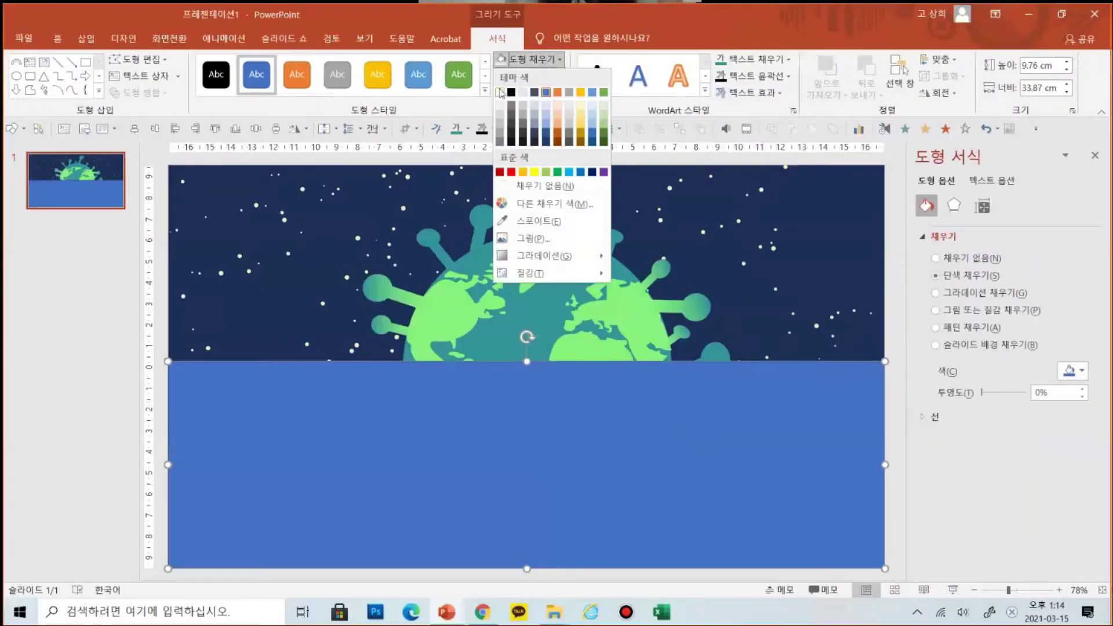
click(501, 94)
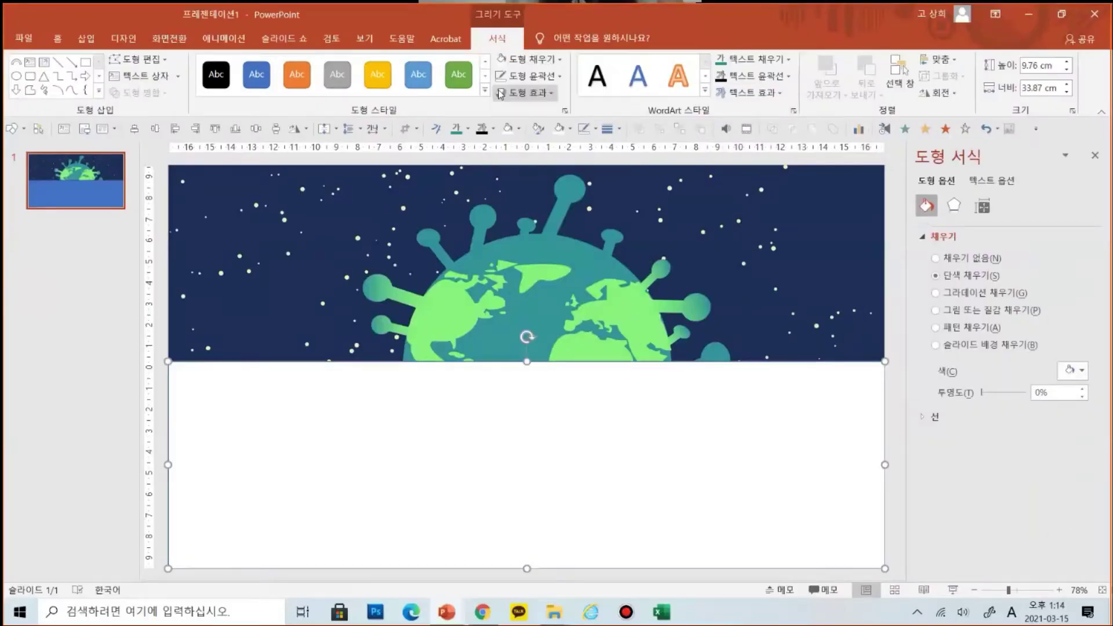
click(560, 77)
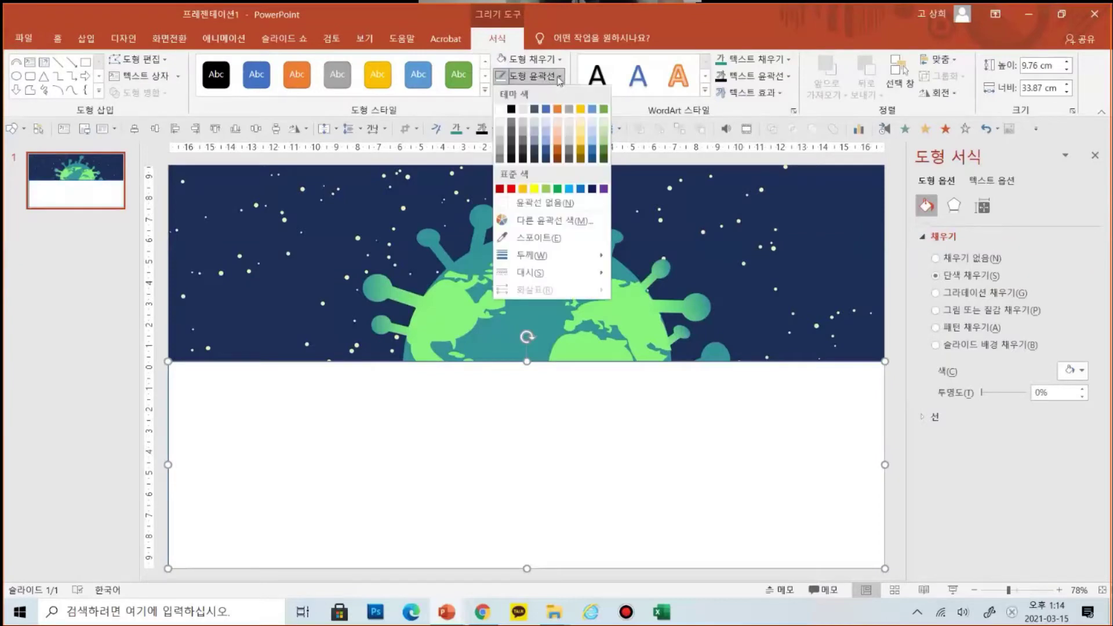
click(561, 204)
Raise the white rectangle's upper edge to make it about 10.67 cm high, keeping it across the full slide width.
drag(527, 362, 527, 348)
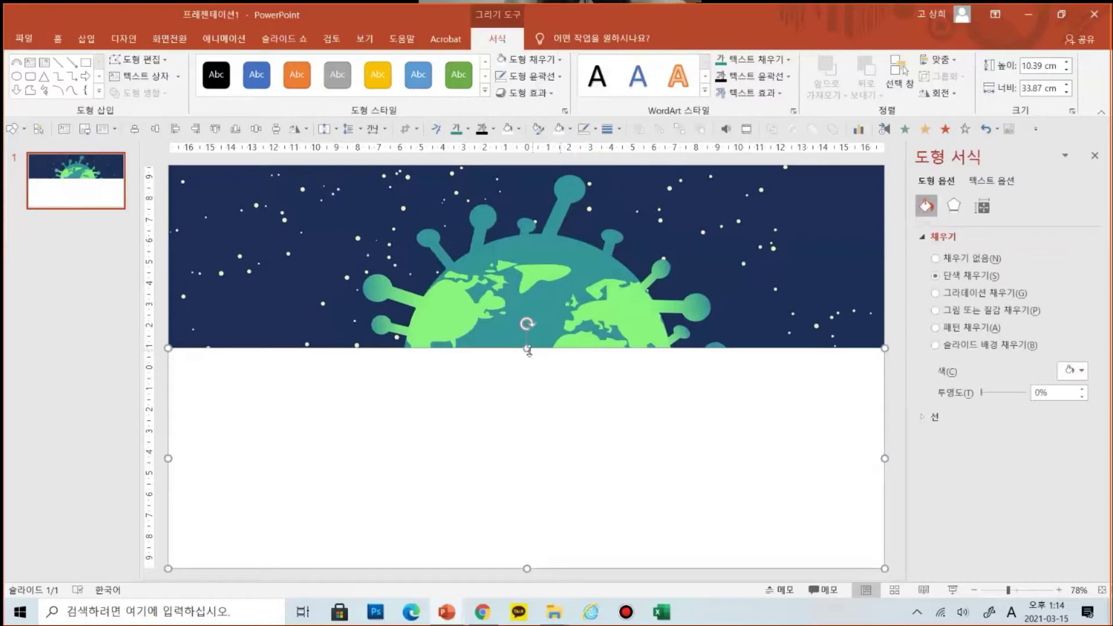
drag(527, 349, 526, 342)
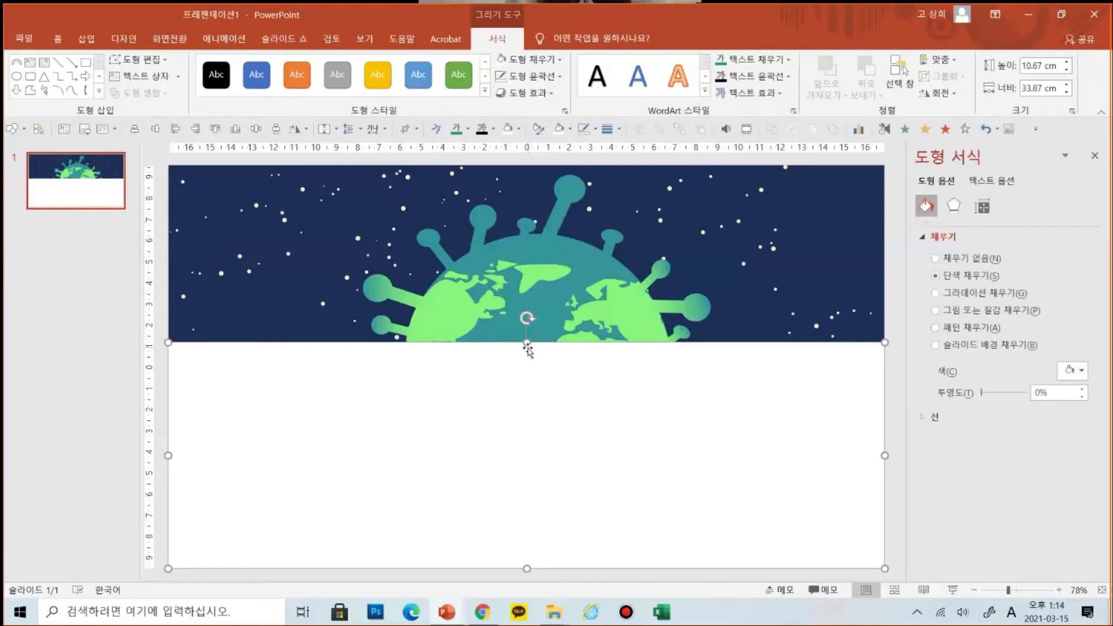
drag(168, 342, 229, 366)
drag(229, 467, 167, 458)
drag(527, 365, 526, 325)
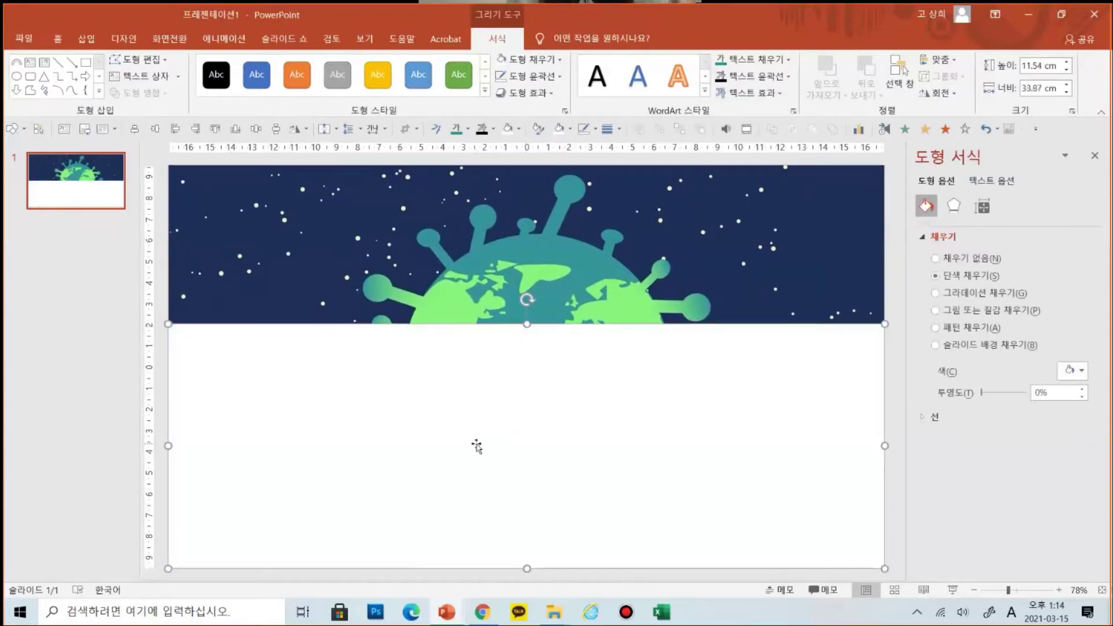
drag(526, 324, 527, 343)
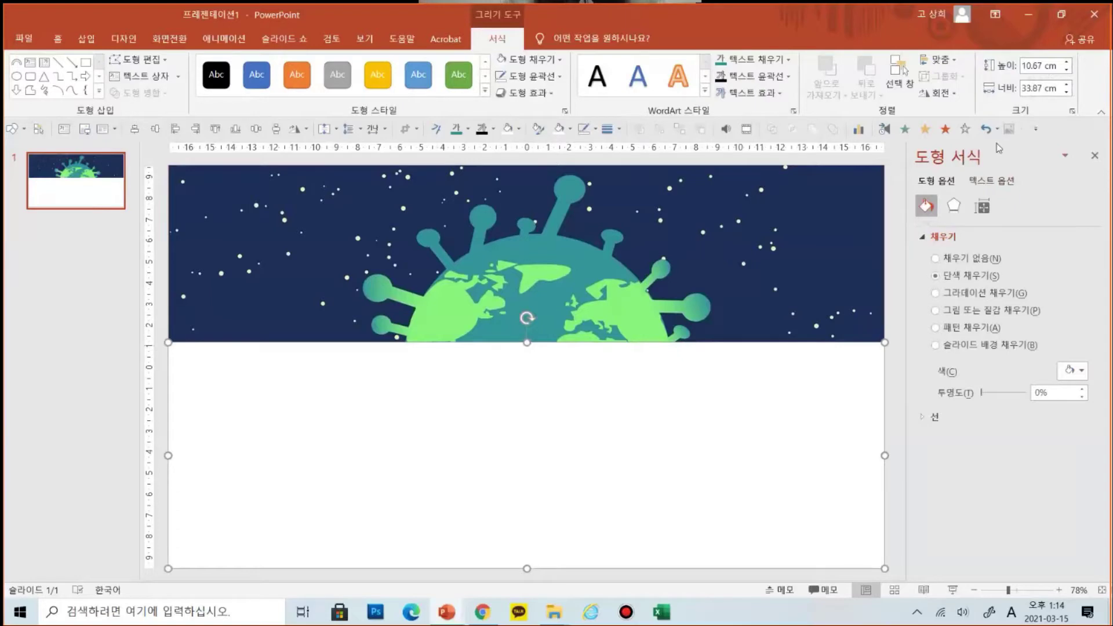
Set the white rectangle's height to exactly 11 cm.
click(1037, 66)
text(11)
key(Return)
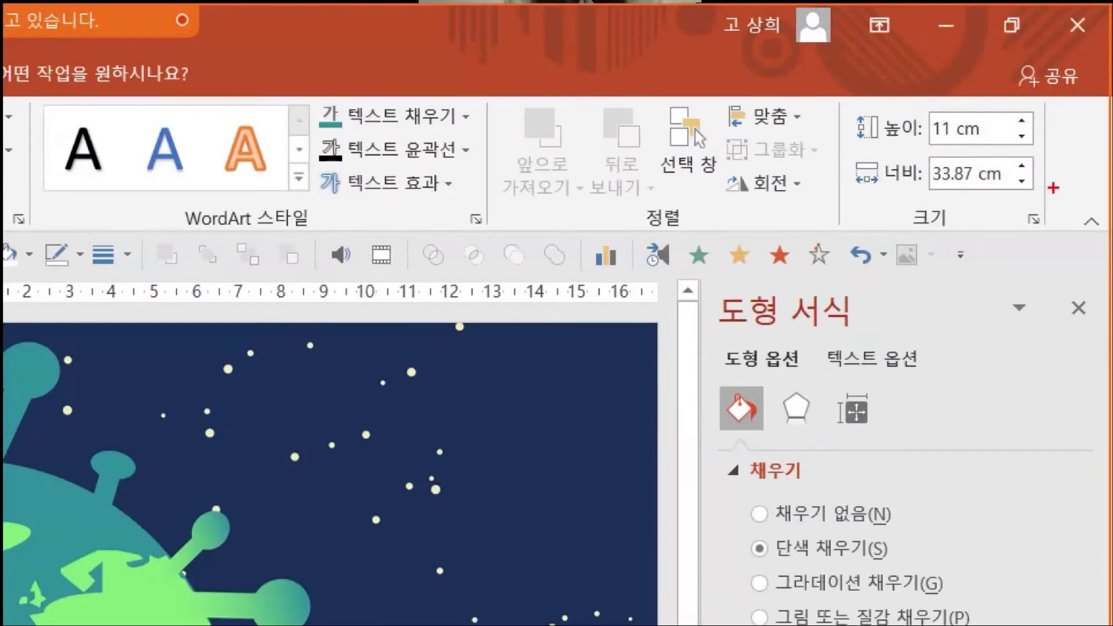
drag(842, 92, 1044, 220)
drag(876, 188, 1017, 192)
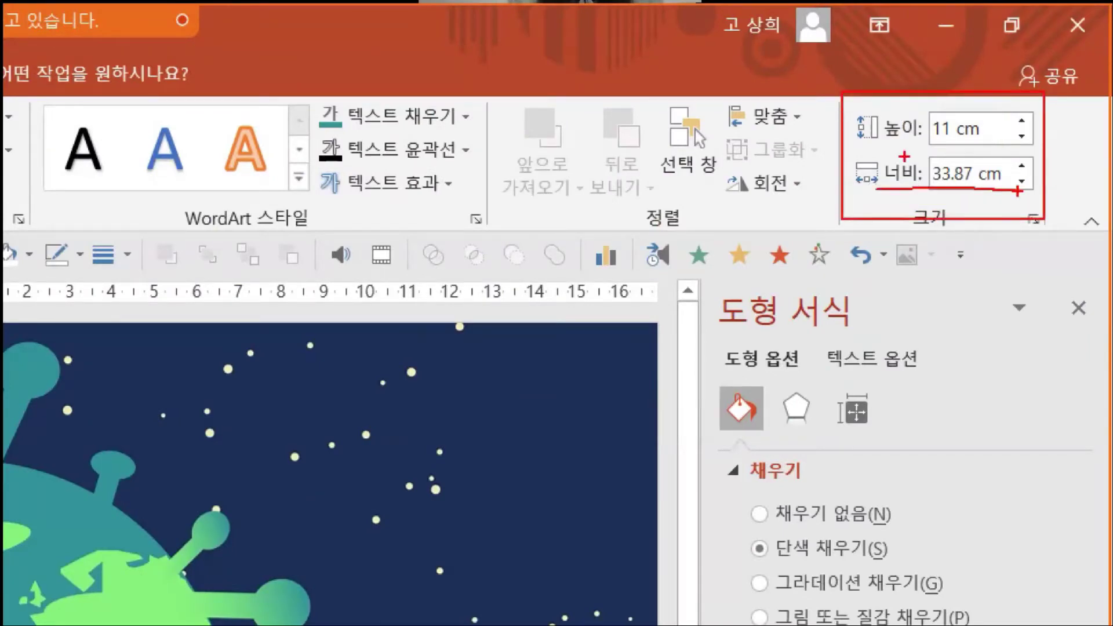
mouse_move(945, 149)
mouse_down()
mouse_move(858, 84)
mouse_move(986, 137)
mouse_up()
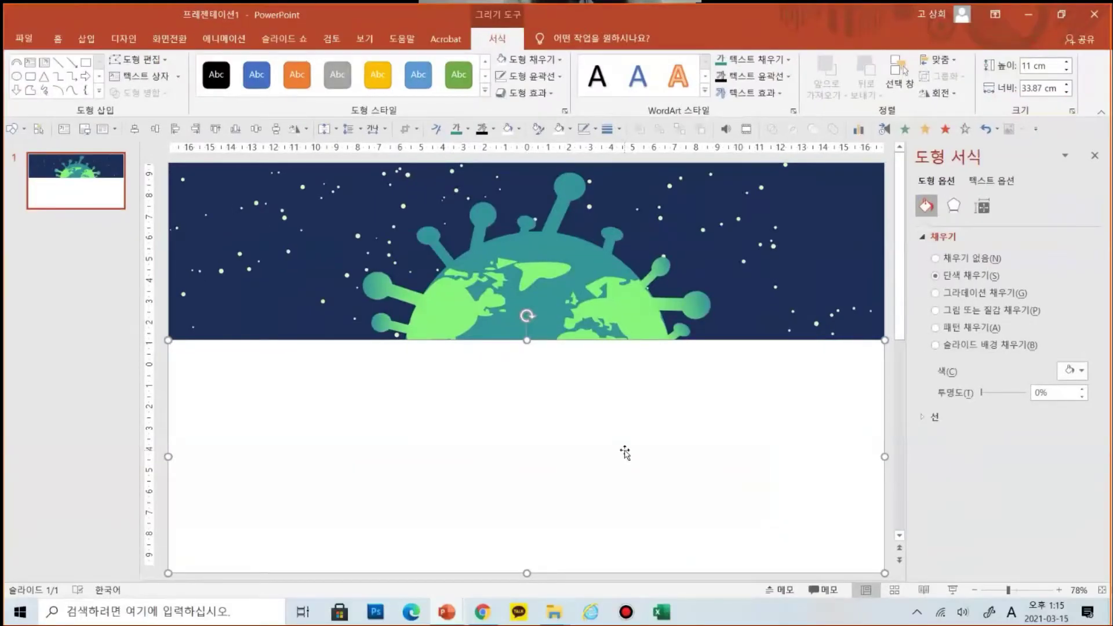
Draw a circle about 5 cm high and 4.97 cm wide on the left part of the white area.
key(Escape)
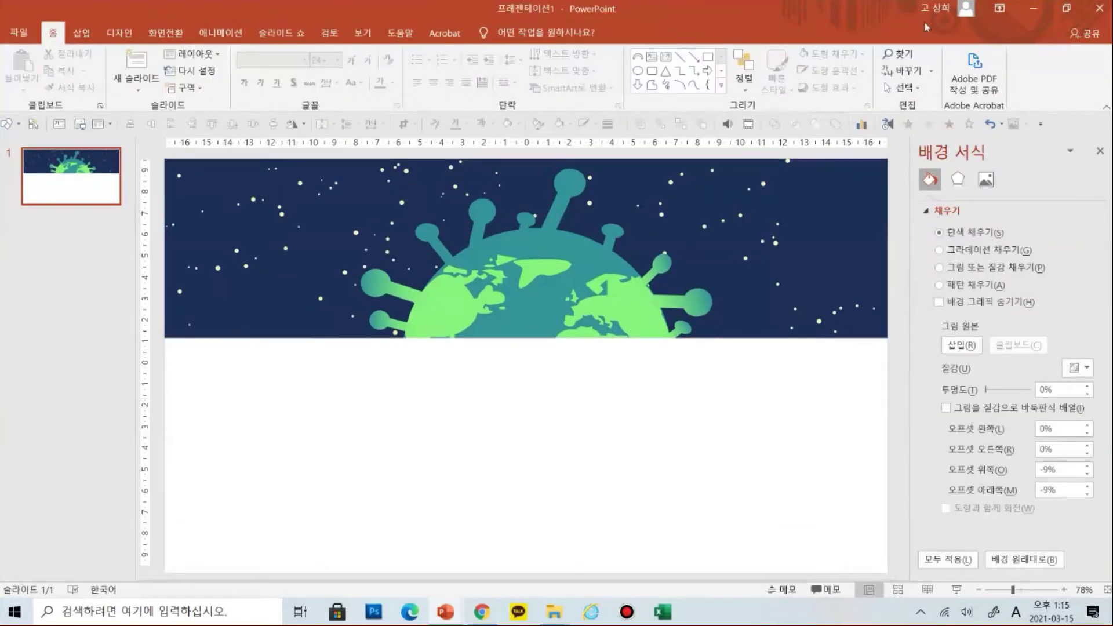
click(82, 32)
click(227, 75)
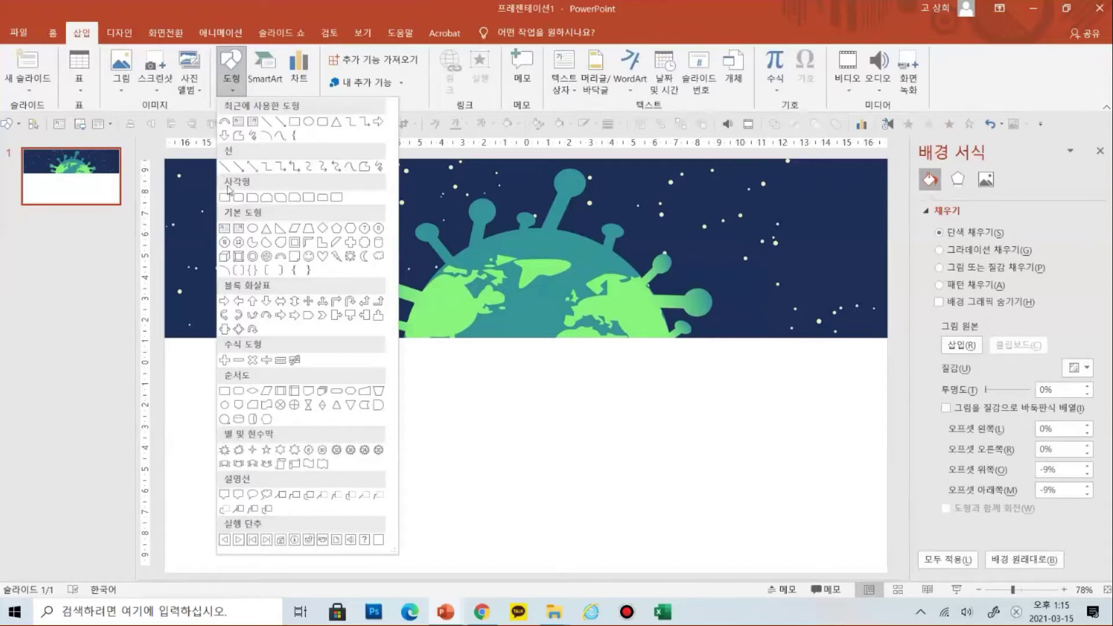
click(253, 232)
drag(261, 392, 366, 499)
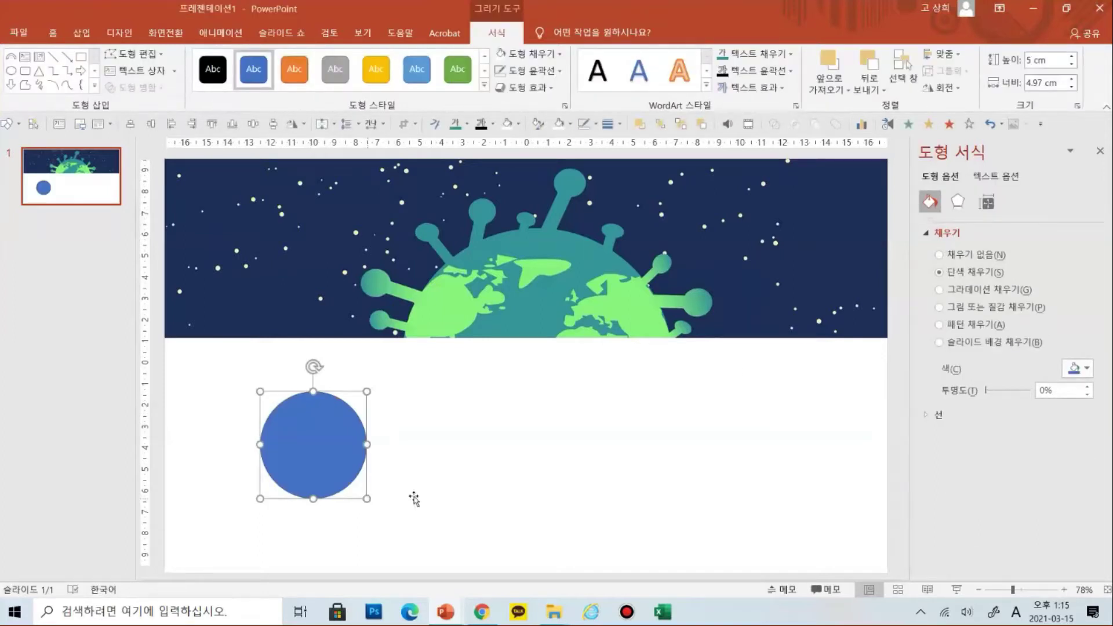
Set the circle's width to 5 cm to match its height and move it slightly further left.
click(1038, 60)
click(1038, 81)
text(5)
drag(348, 460, 316, 464)
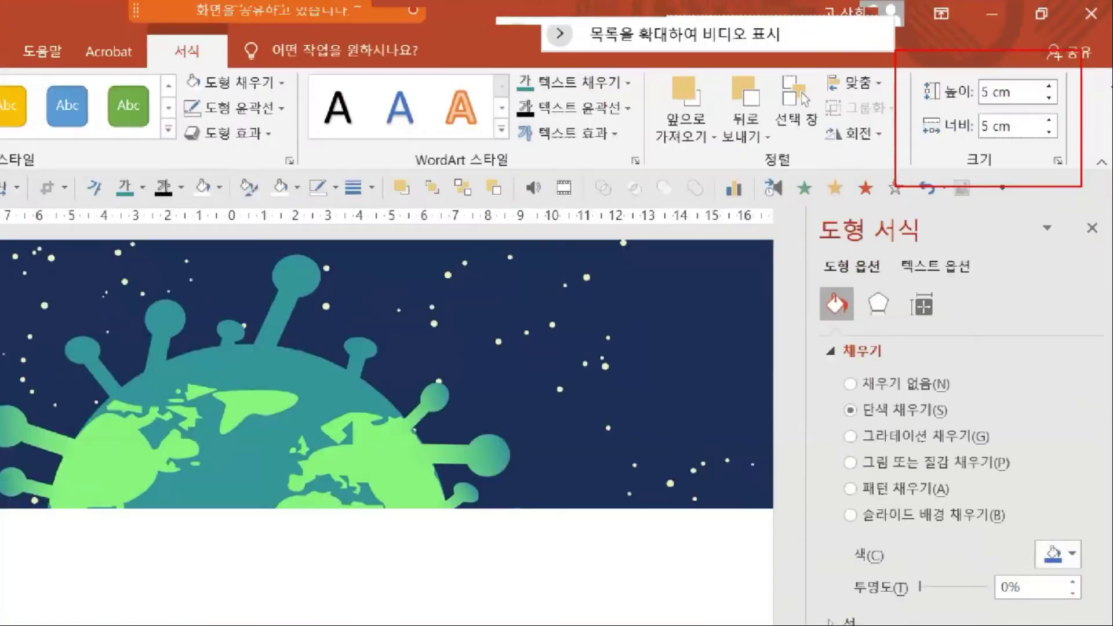
mouse_move(189, 95)
mouse_down()
mouse_move(255, 67)
mouse_move(167, 89)
mouse_move(212, 97)
mouse_up()
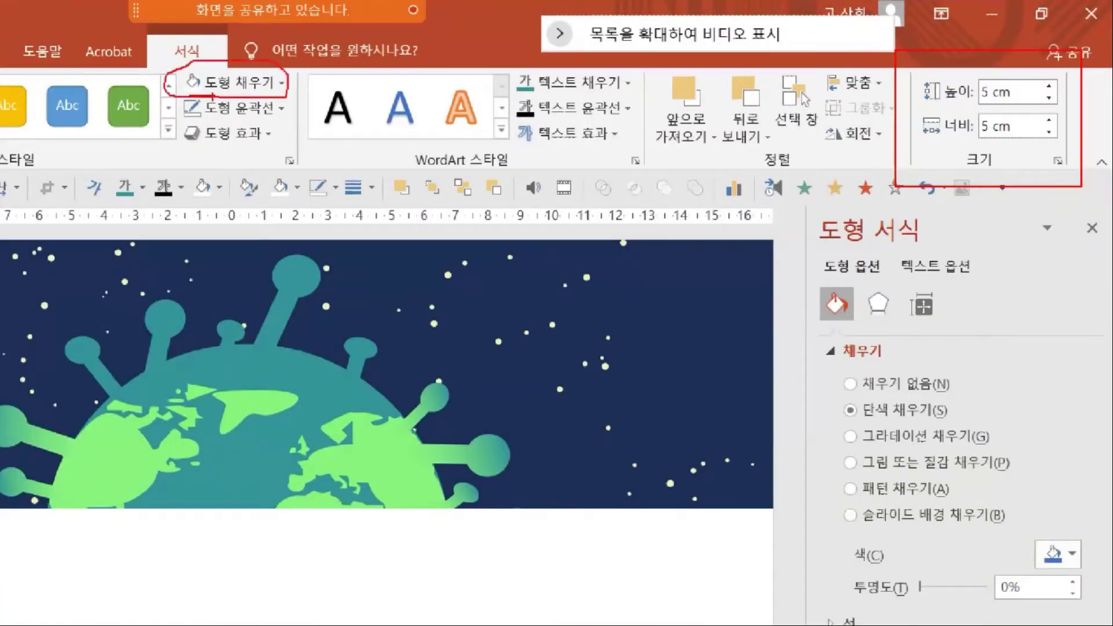
drag(180, 120, 279, 120)
key(Escape)
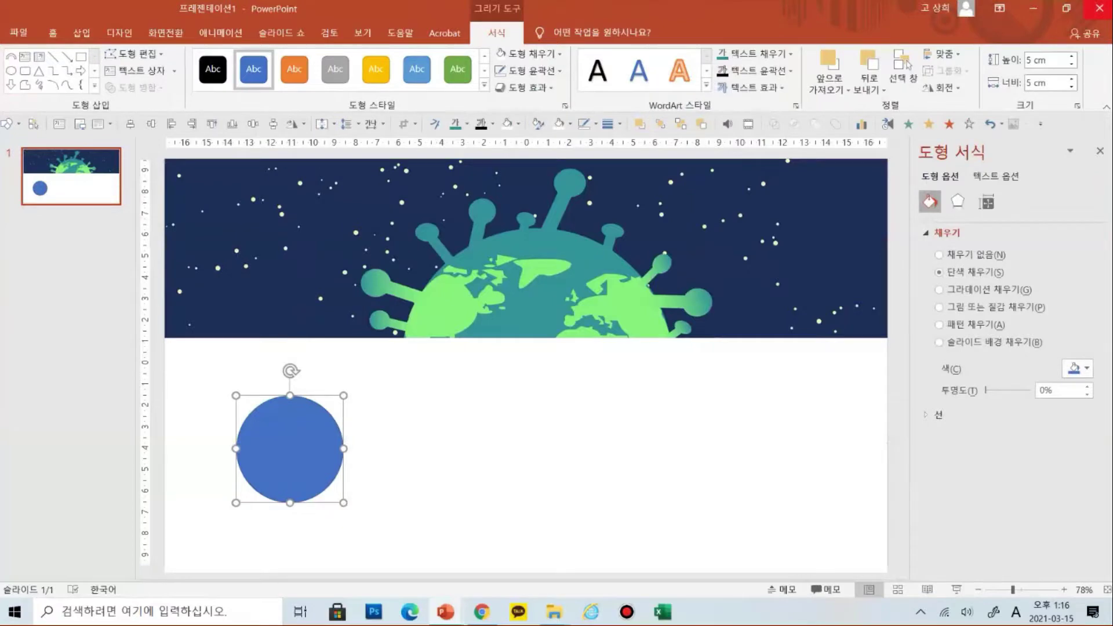
Fill the circle with the light gray theme color and remove its outline.
click(534, 68)
click(534, 54)
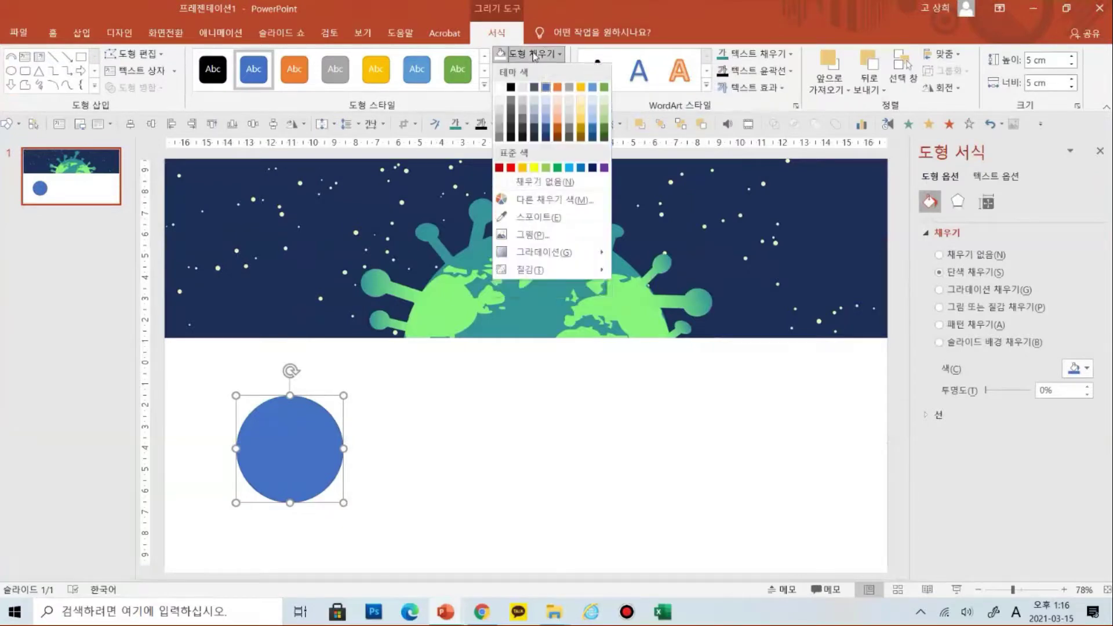
click(524, 88)
click(536, 75)
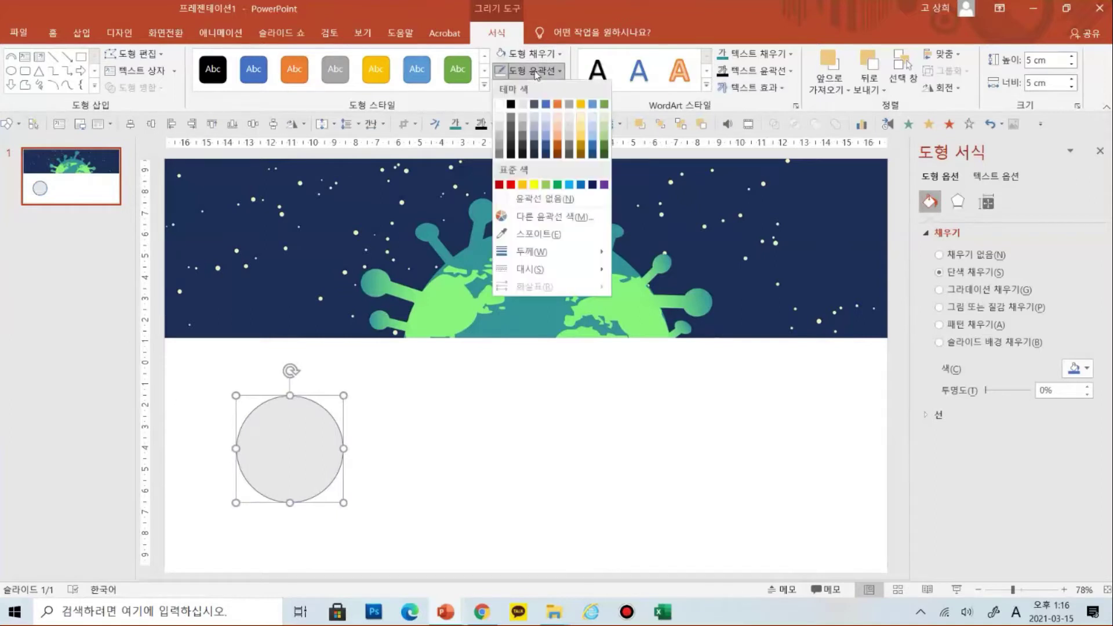
click(544, 200)
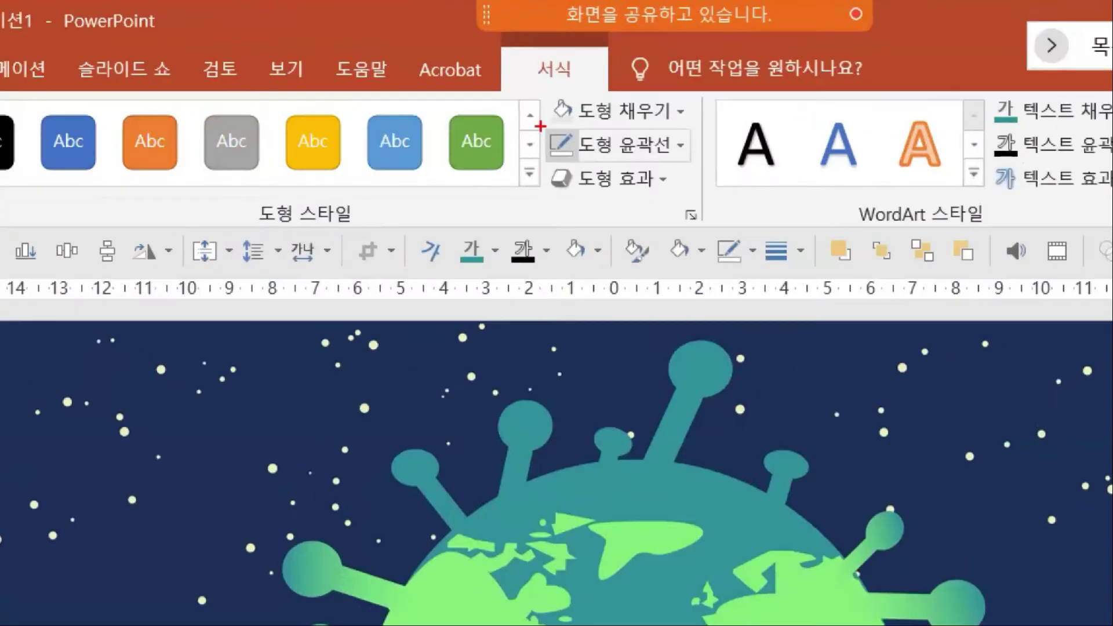
drag(540, 124, 589, 169)
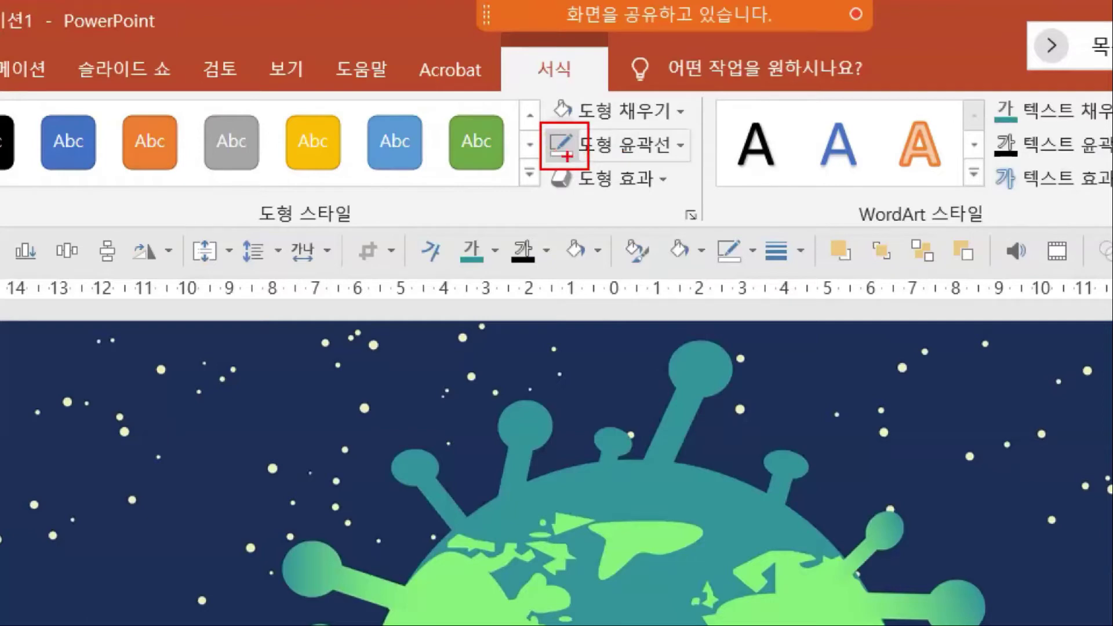
mouse_move(544, 127)
mouse_down()
mouse_move(562, 145)
mouse_move(581, 135)
mouse_up()
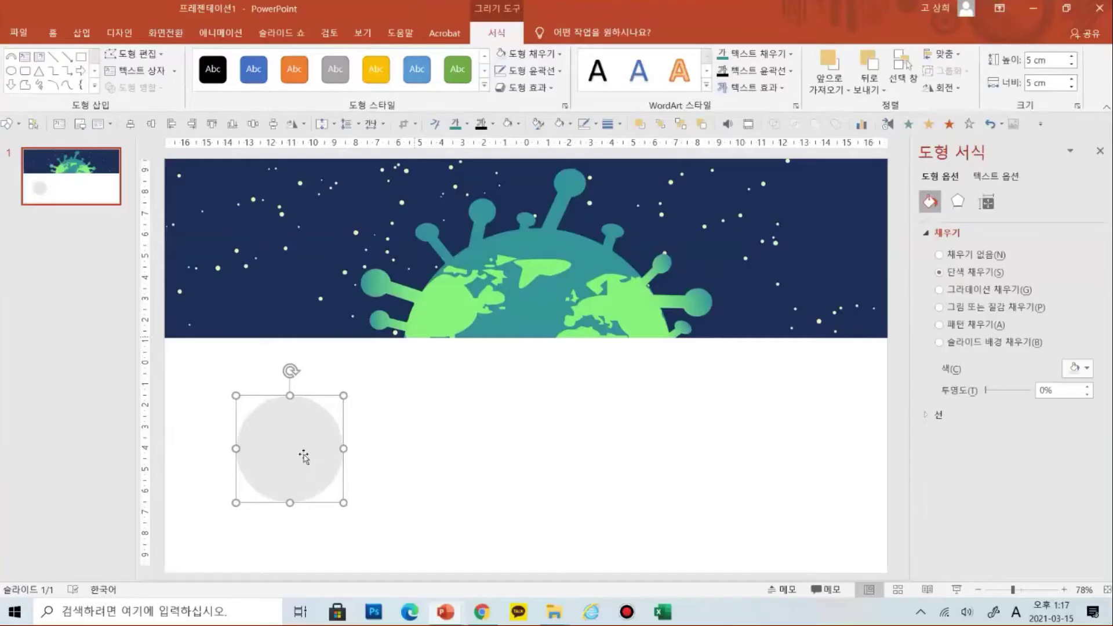
Reposition the gray circle slightly and copy it sideways three times to form a row of four circles.
mouse_move(304, 456)
mouse_down()
mouse_move(323, 447)
mouse_move(306, 443)
mouse_up()
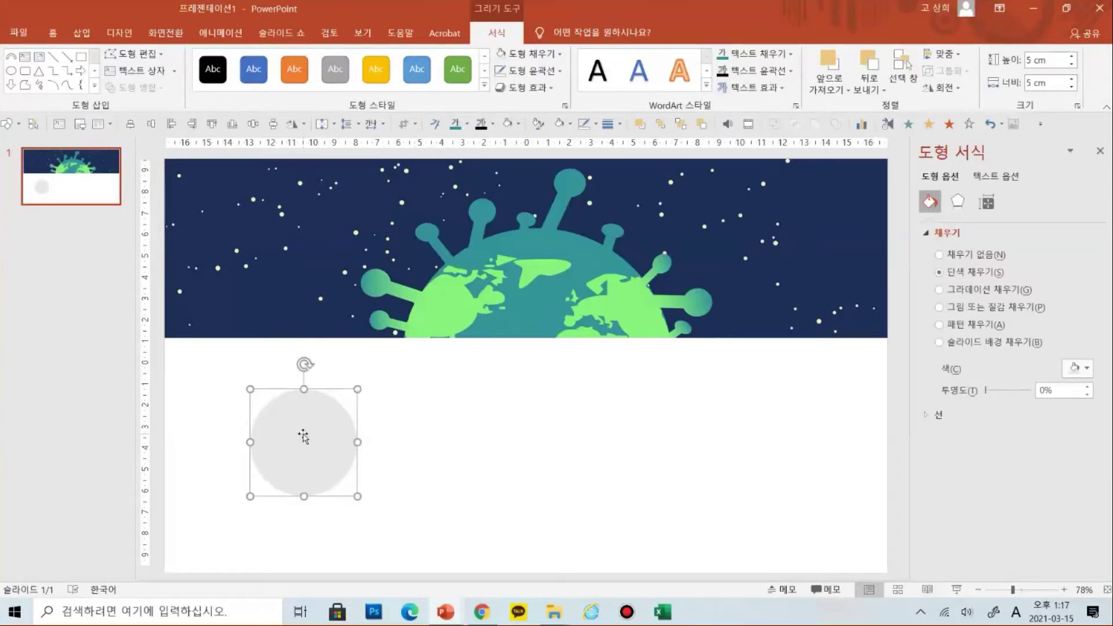
drag(302, 435, 296, 433)
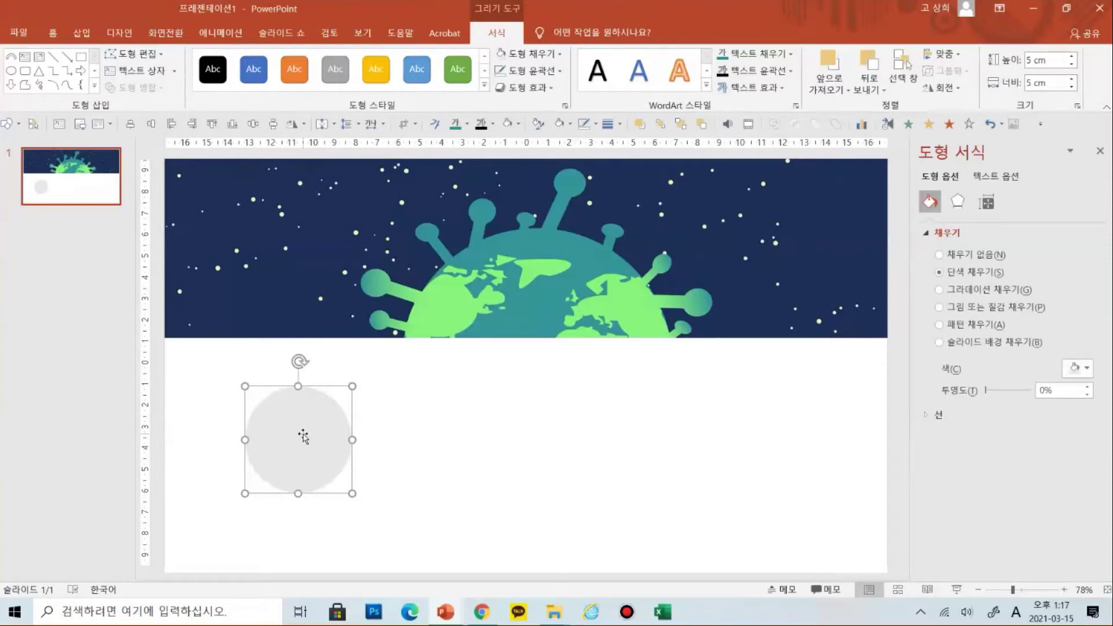
drag(301, 438, 455, 421)
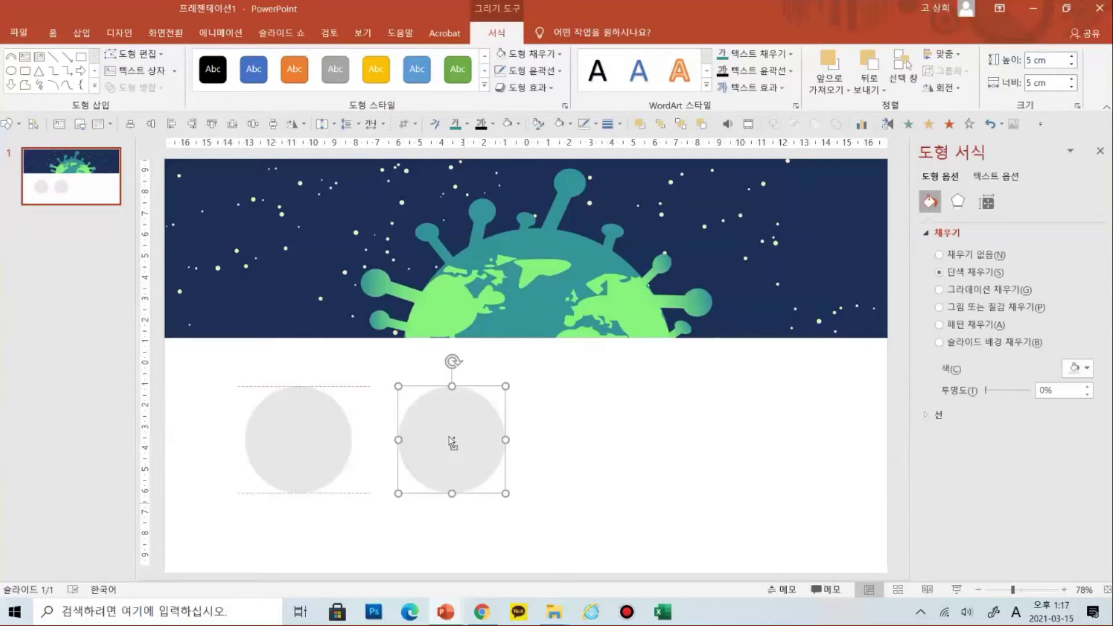
drag(455, 443, 758, 448)
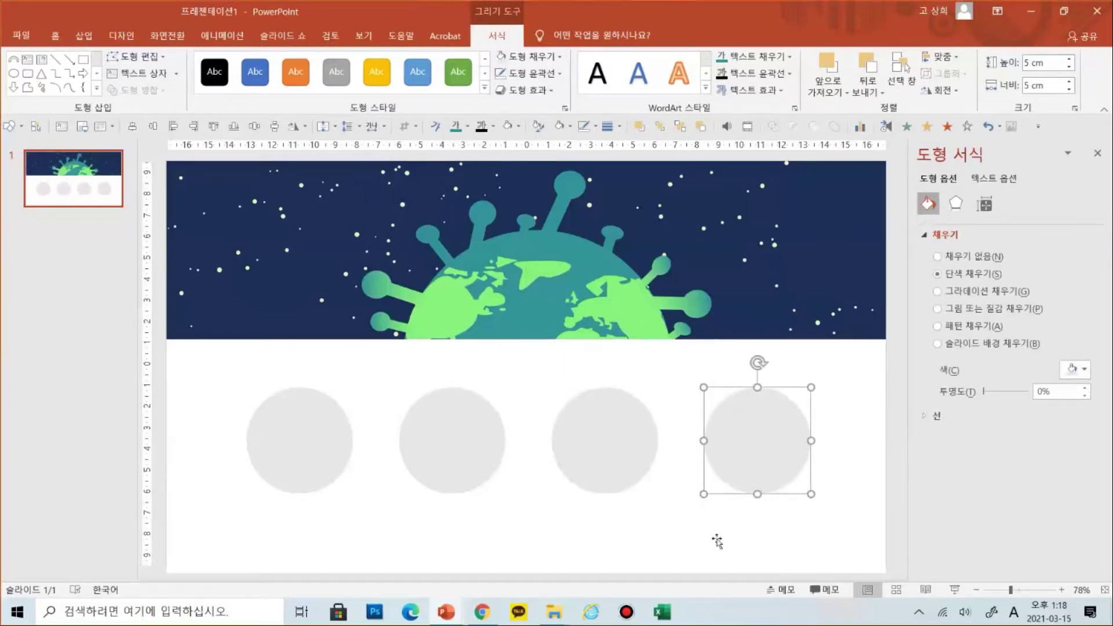
Align the four gray circles and spread them evenly across the width of the white panel.
click(330, 474)
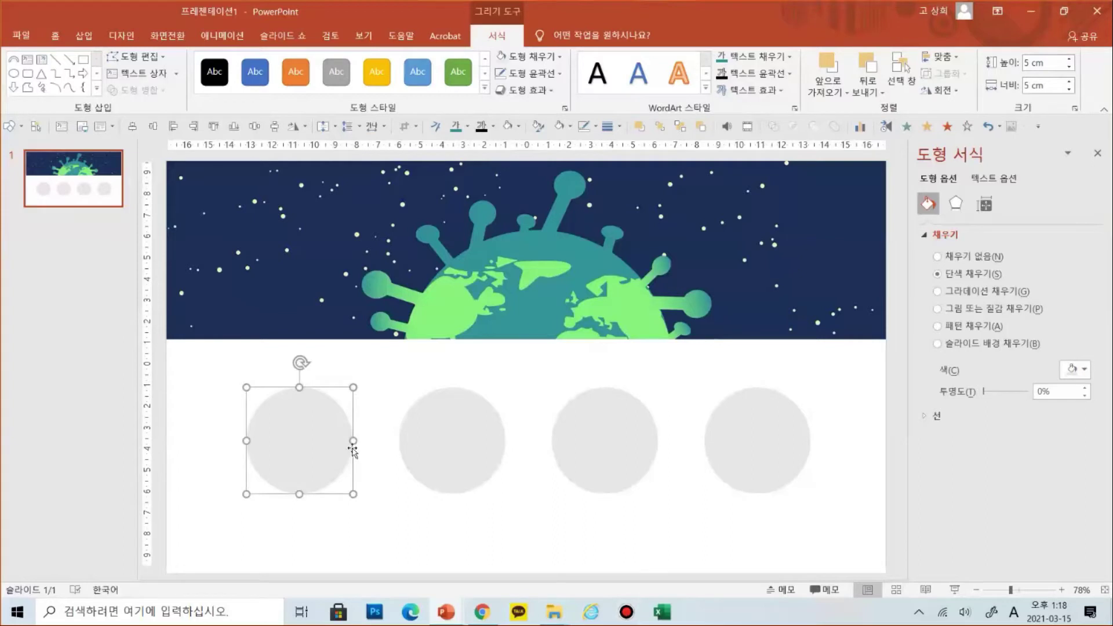
click(384, 449)
click(318, 448)
mouse_move(326, 447)
mouse_down()
mouse_move(381, 452)
mouse_move(321, 450)
mouse_up()
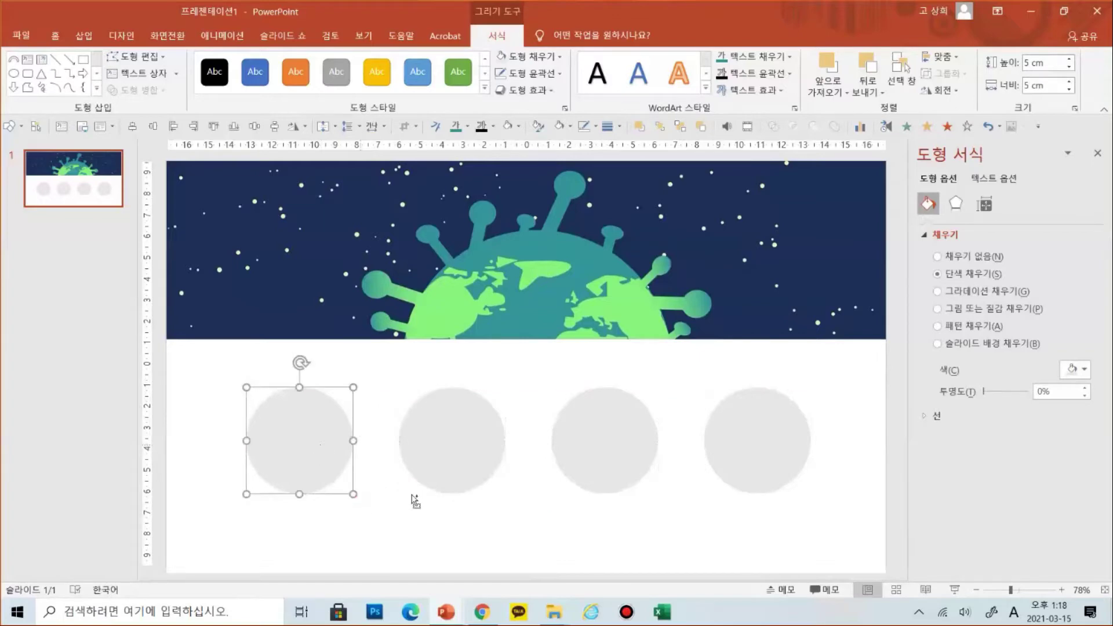
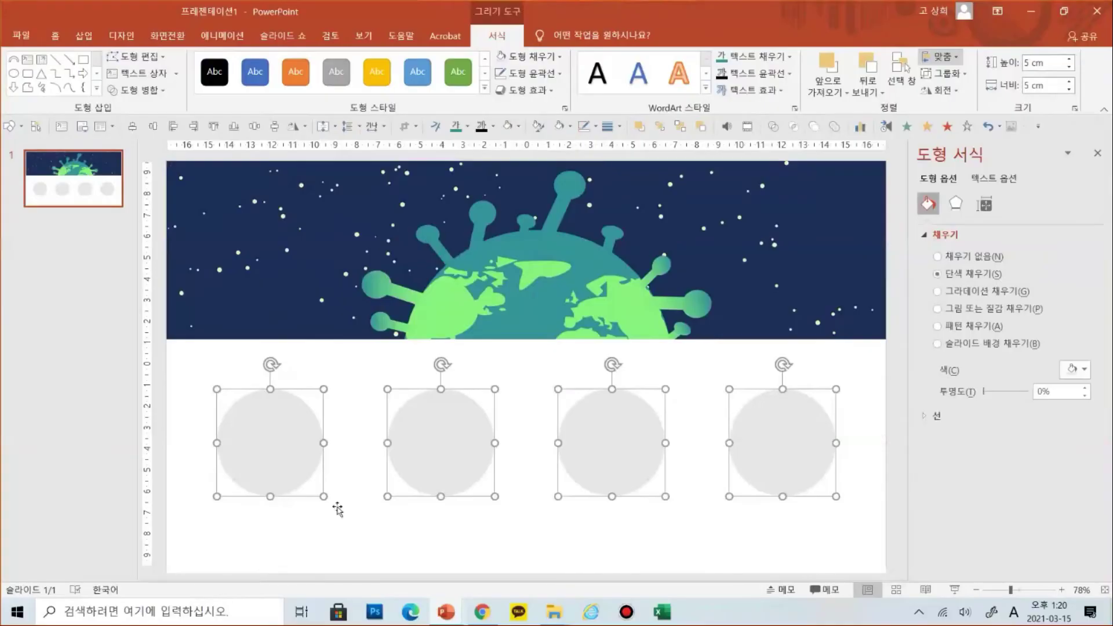
click(355, 512)
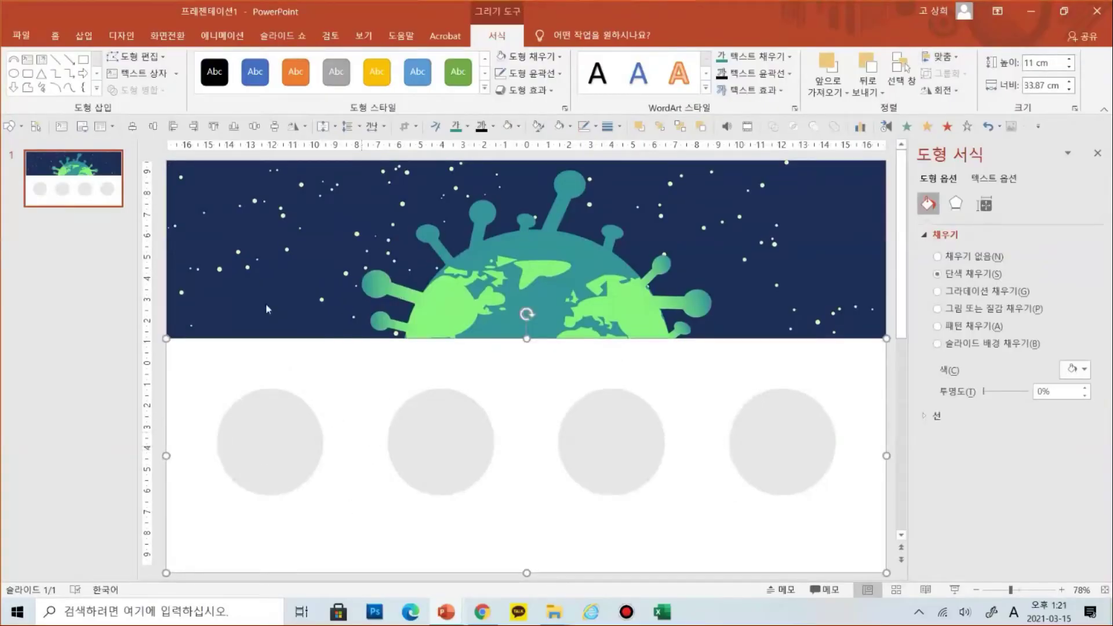
With no slide object selected, start inserting pictures from this computer.
click(225, 289)
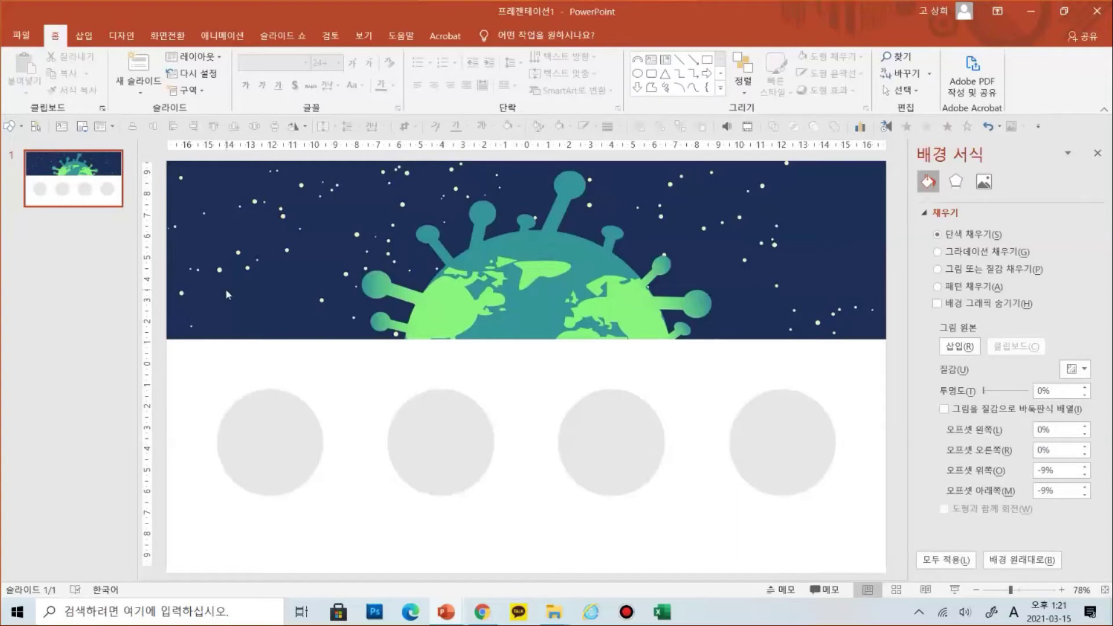
click(88, 37)
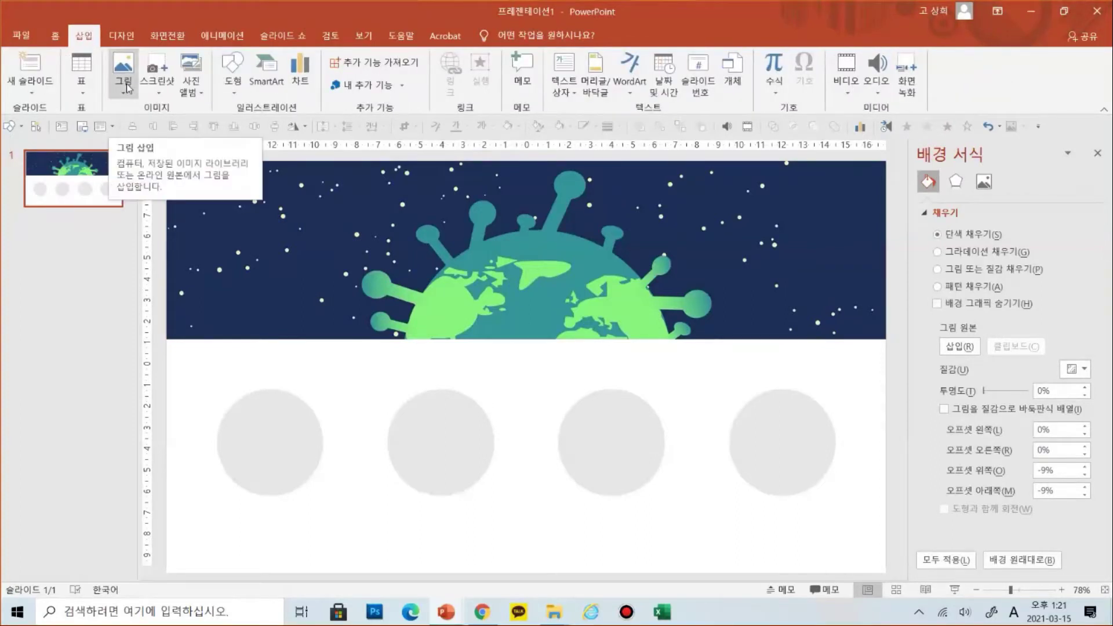
click(130, 87)
click(138, 129)
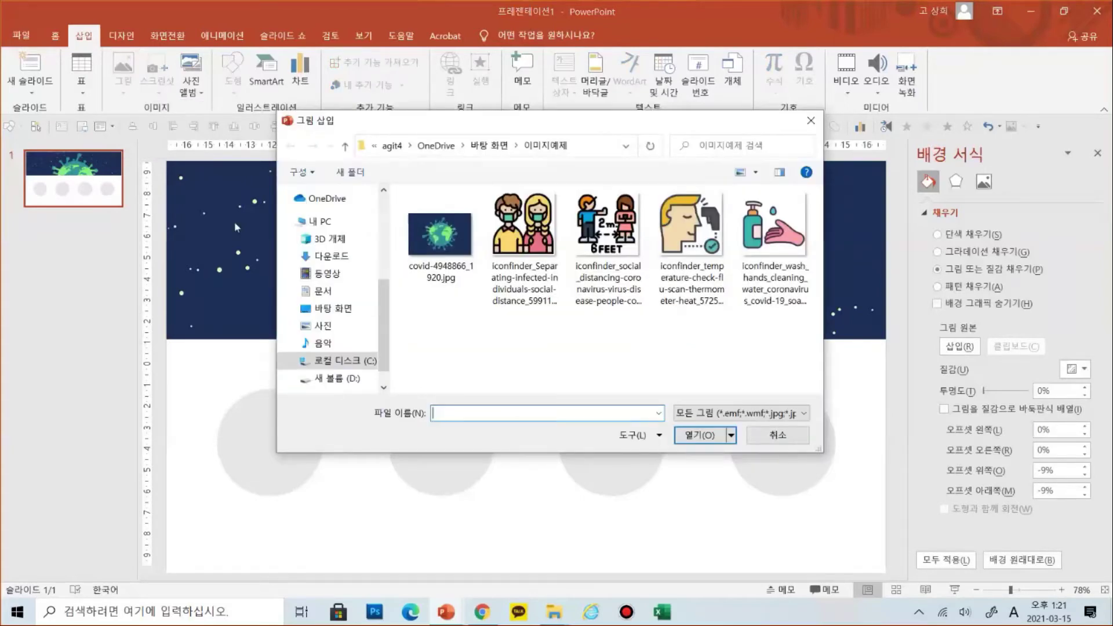
Look through the four iconfinder images in the 이미지예제 folder one by one.
click(526, 235)
click(606, 250)
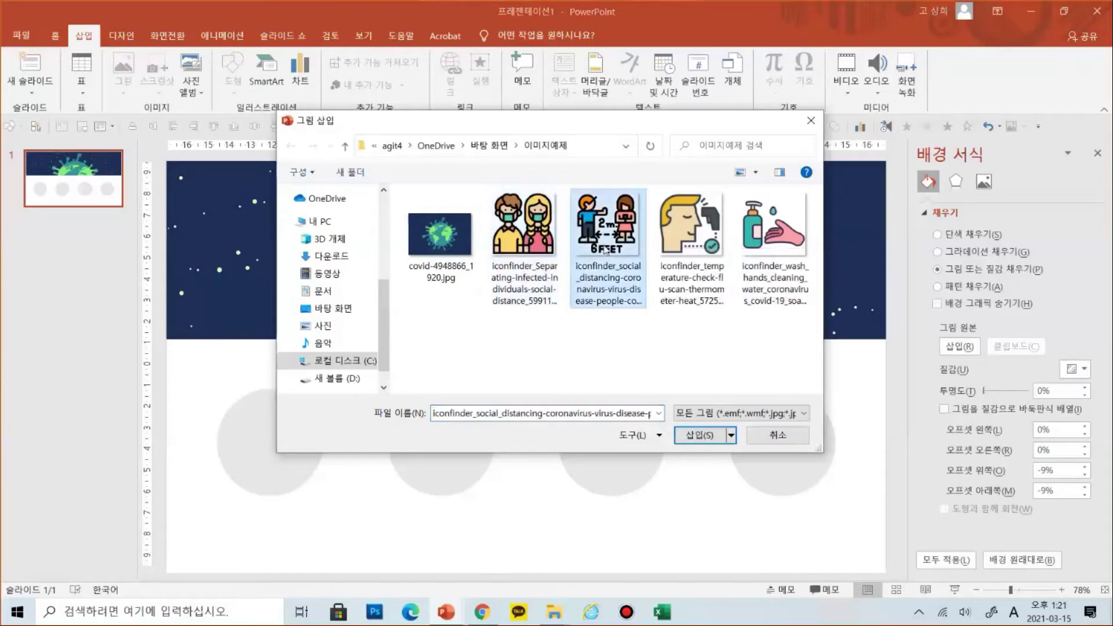
click(522, 239)
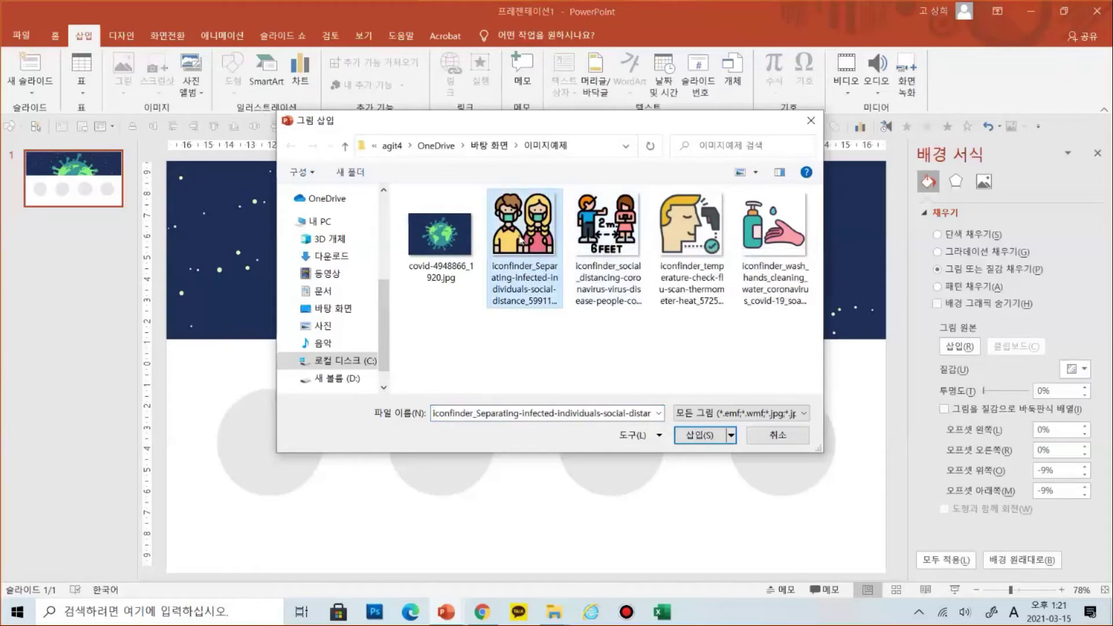
click(606, 240)
click(690, 247)
click(774, 232)
key(Left)
key(Left)
key(Left)
drag(687, 284, 493, 335)
Insert the four iconfinder images for mask wearing, social distancing, temperature check and hand washing together.
click(545, 268)
shift+click(759, 278)
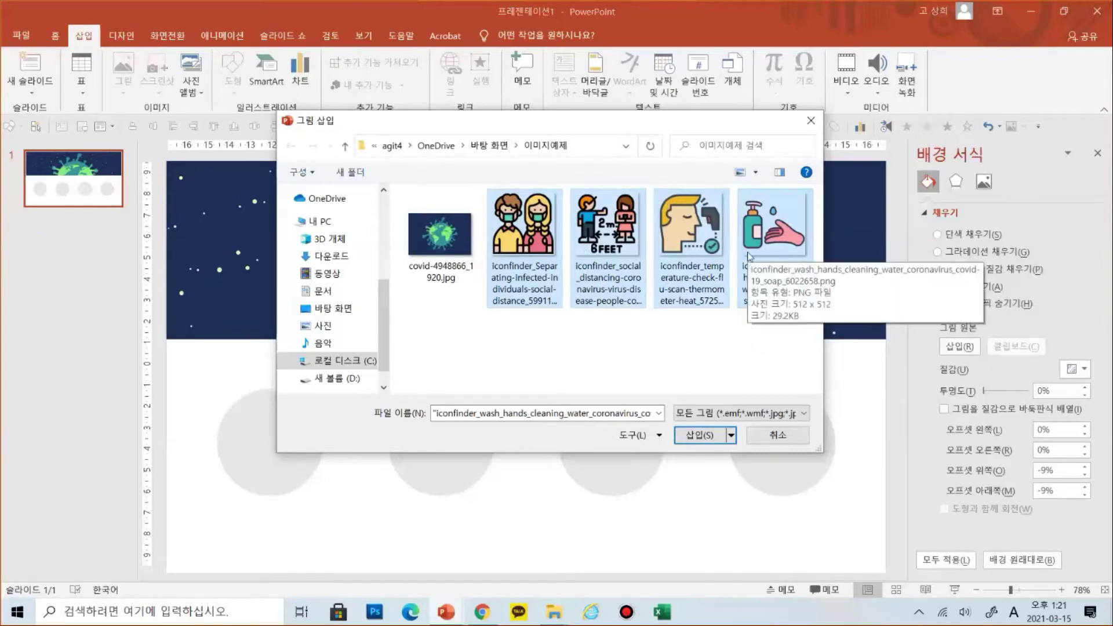
click(700, 438)
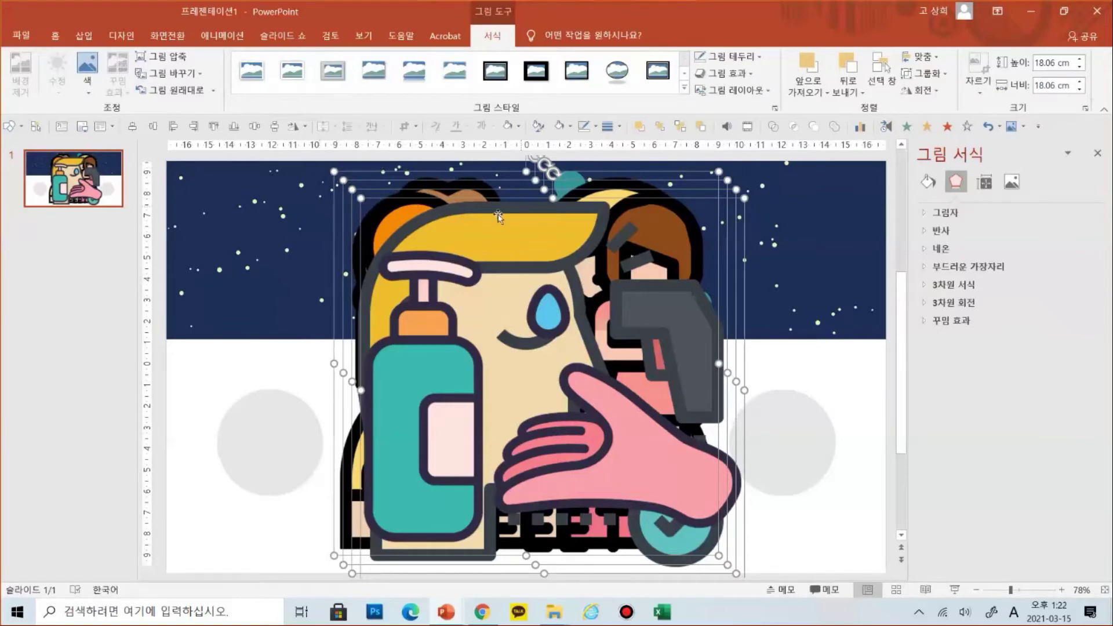
Try to shrink the four inserted pictures together to about 3.39 cm, and undo the resizing.
drag(360, 198, 609, 446)
drag(732, 487, 677, 497)
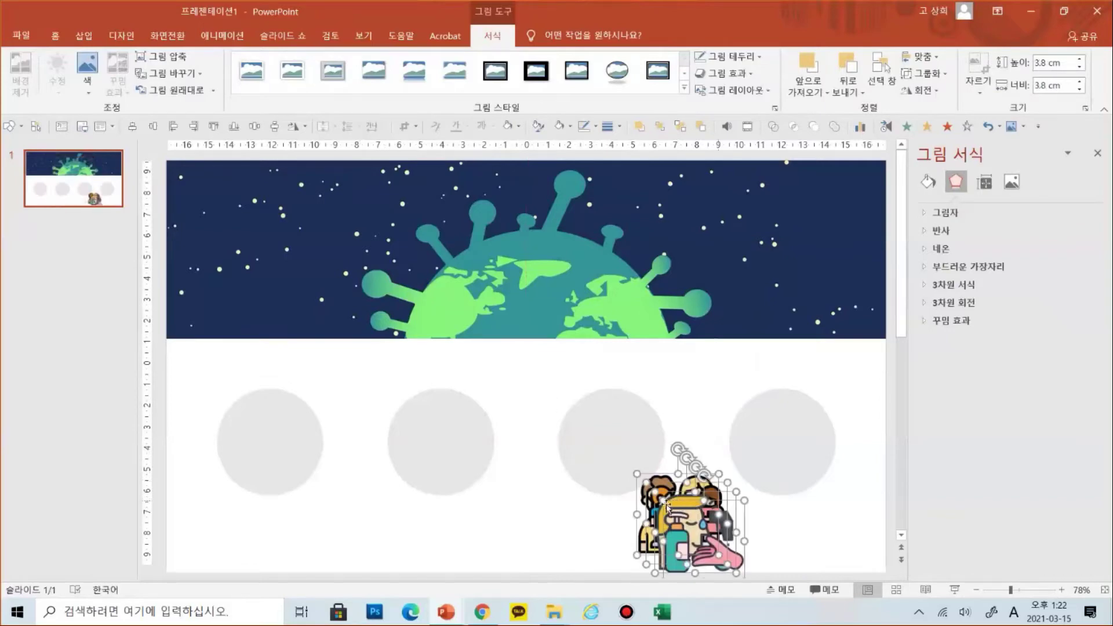
drag(663, 498, 671, 507)
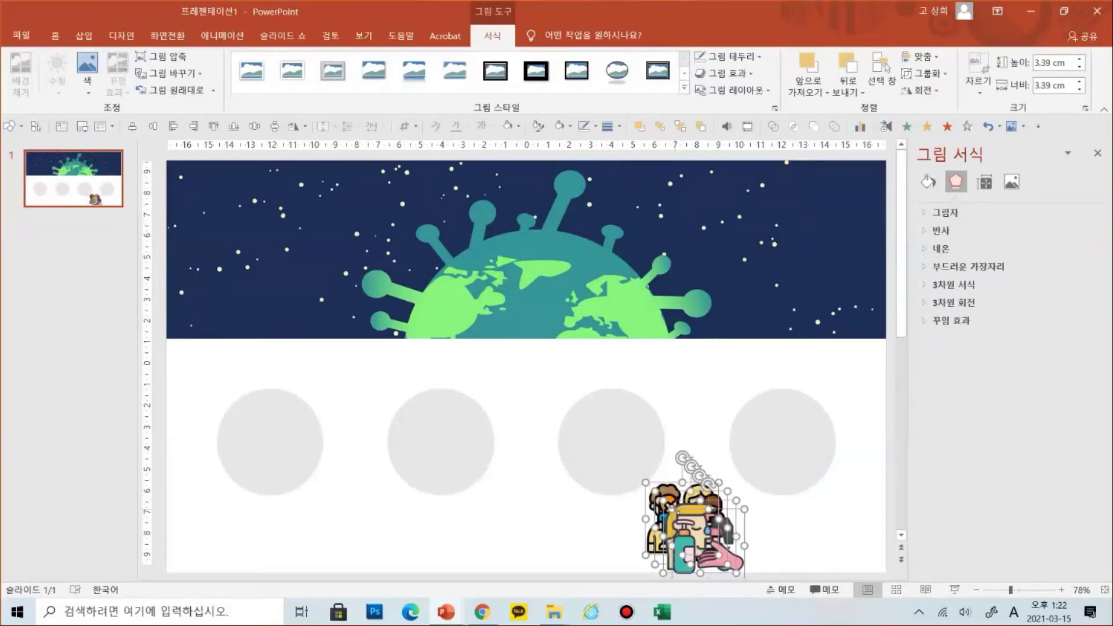
key(ctrl+z)
key(ctrl+z)
key(ctrl+z)
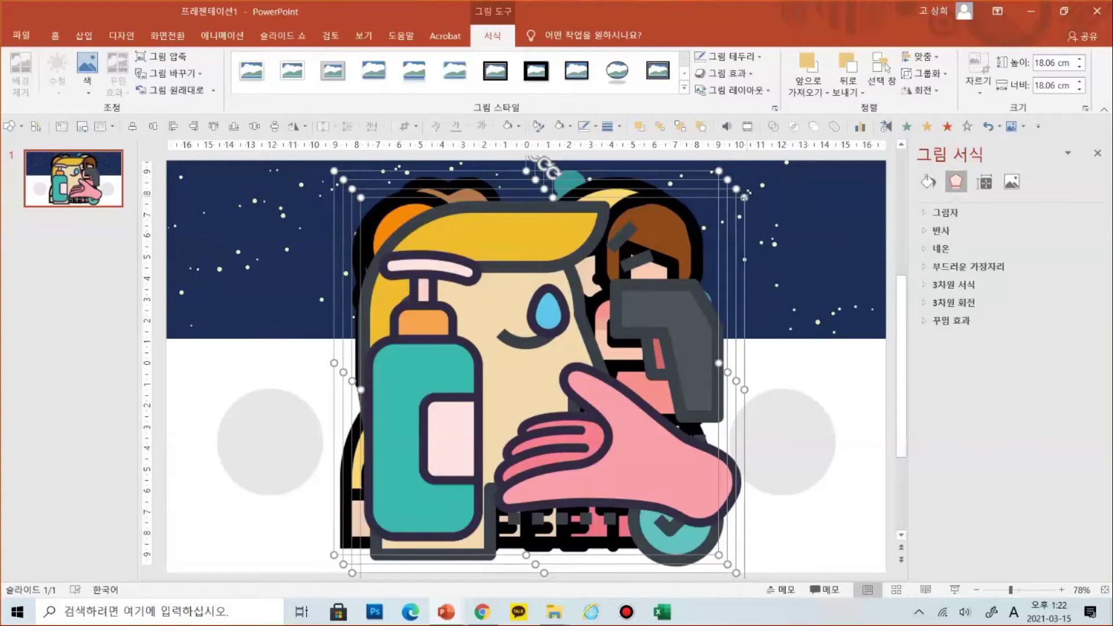
Shrink the four pictures together to about 3.27 cm and move them up beside the second circle.
drag(745, 196, 415, 499)
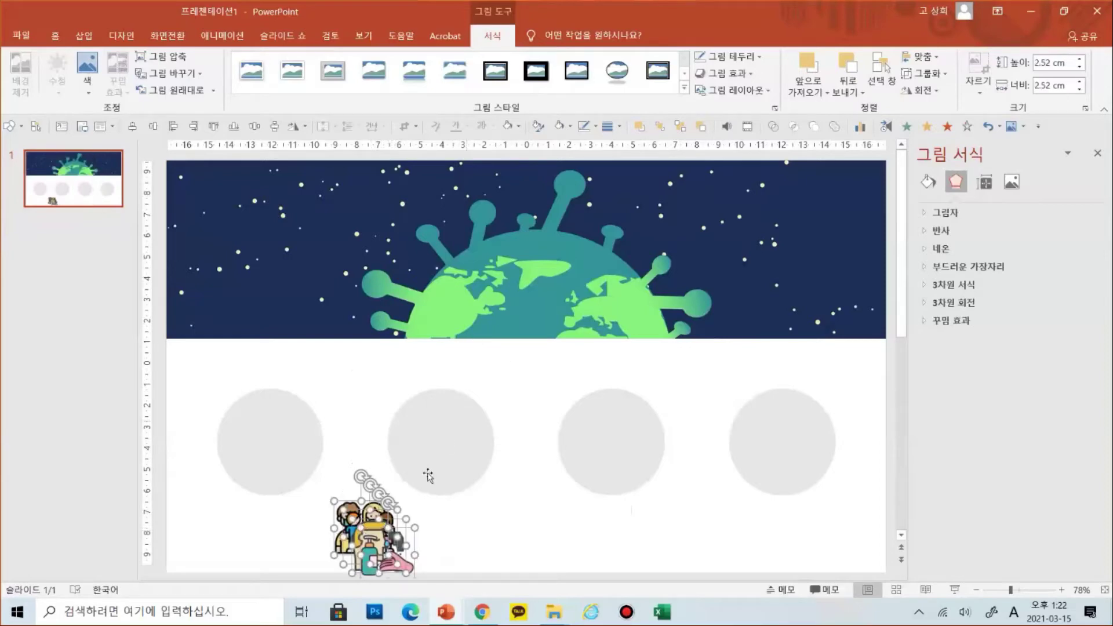
drag(381, 547, 427, 388)
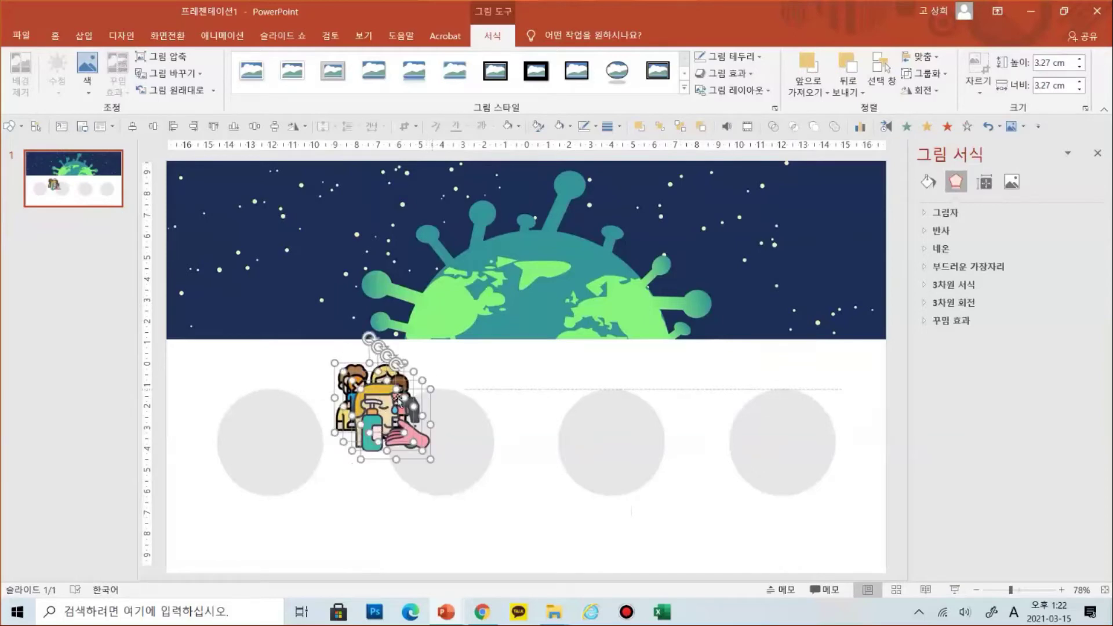
click(551, 524)
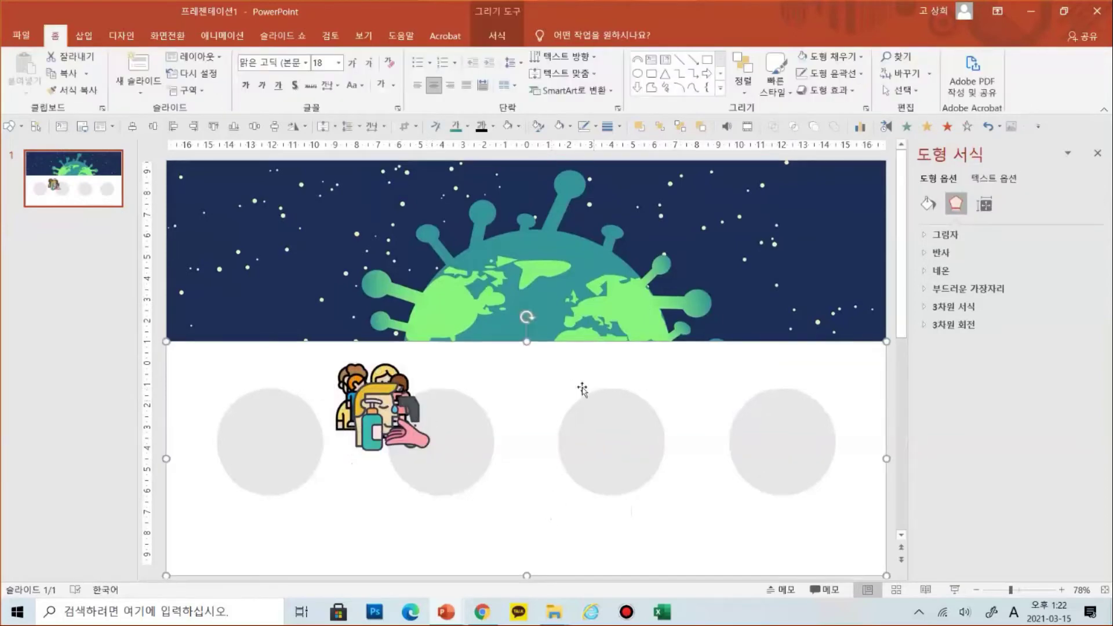
Place the hand-washing, mask, temperature-check and distancing icons on the first, second, third and fourth circles respectively.
drag(386, 406, 265, 439)
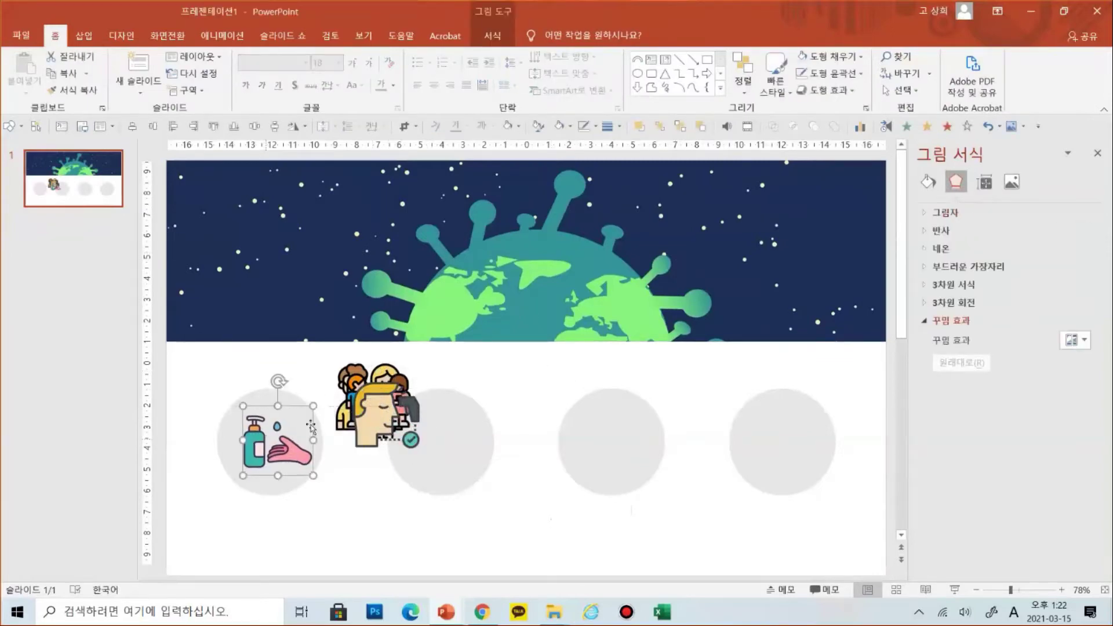
drag(377, 415, 626, 442)
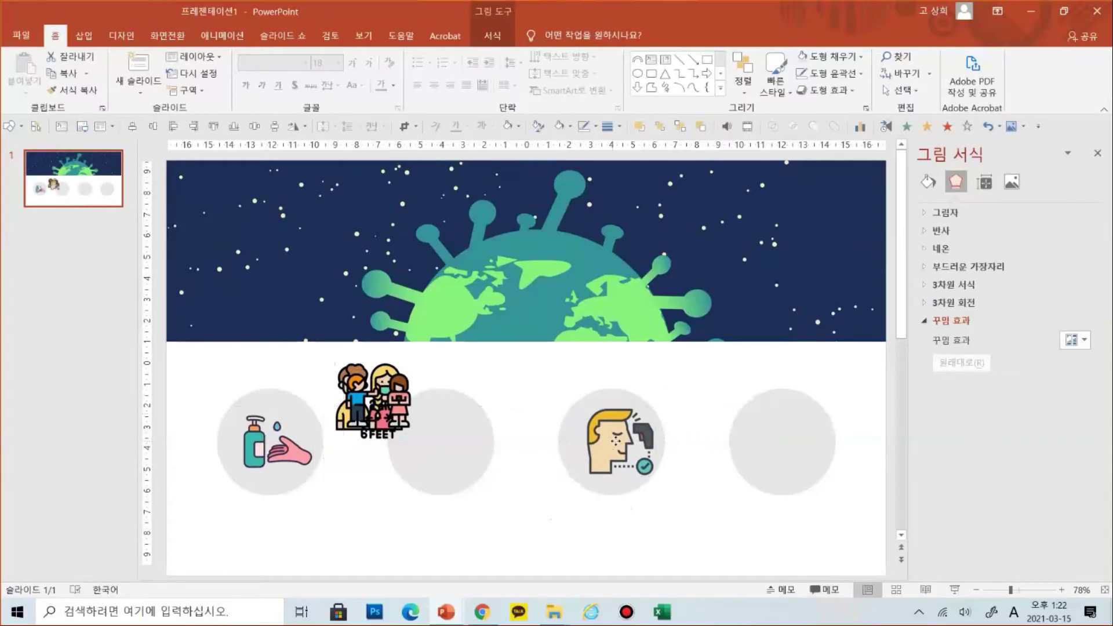
drag(396, 412, 806, 444)
drag(378, 413, 443, 457)
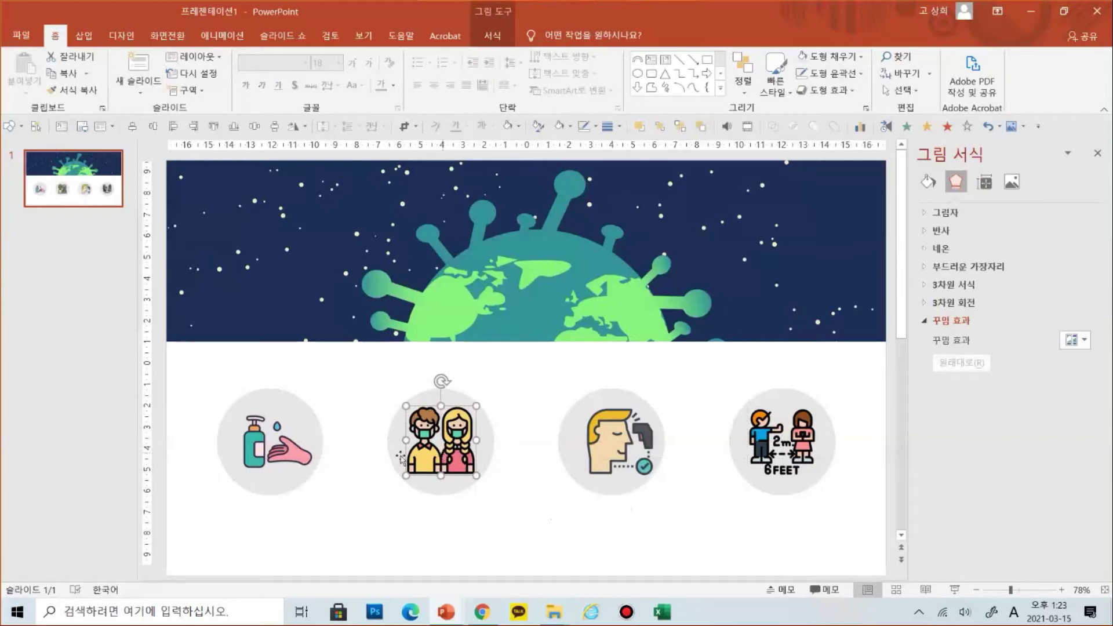
Fine-tune the hand-washing icon's size and center it within the first circle.
click(280, 452)
drag(313, 406, 318, 400)
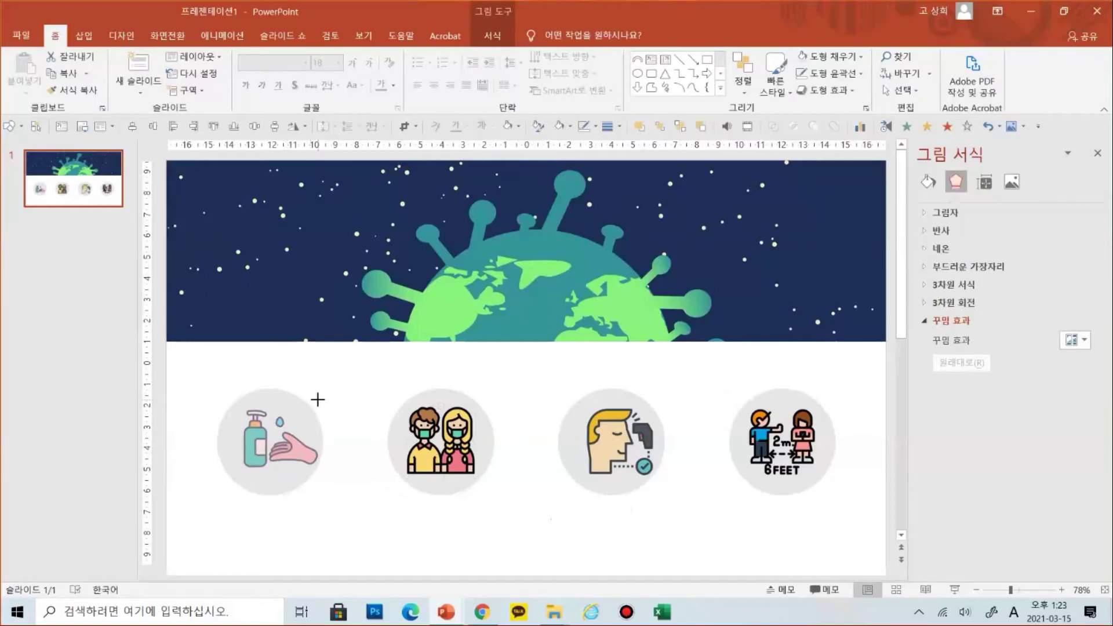
mouse_move(318, 399)
mouse_down()
mouse_move(298, 400)
mouse_move(318, 398)
mouse_move(312, 407)
mouse_up()
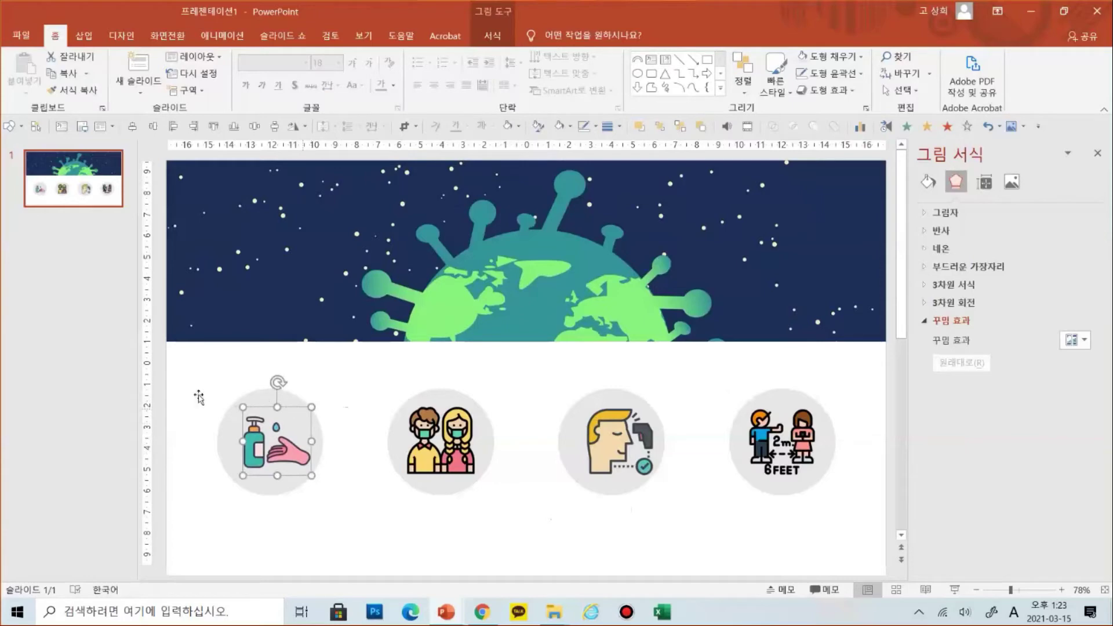
mouse_move(280, 452)
mouse_down()
mouse_move(308, 409)
mouse_move(242, 410)
mouse_move(241, 400)
mouse_move(290, 451)
mouse_up()
Check the mask and distancing icons' fit and center the temperature-check icon in the third circle.
click(462, 449)
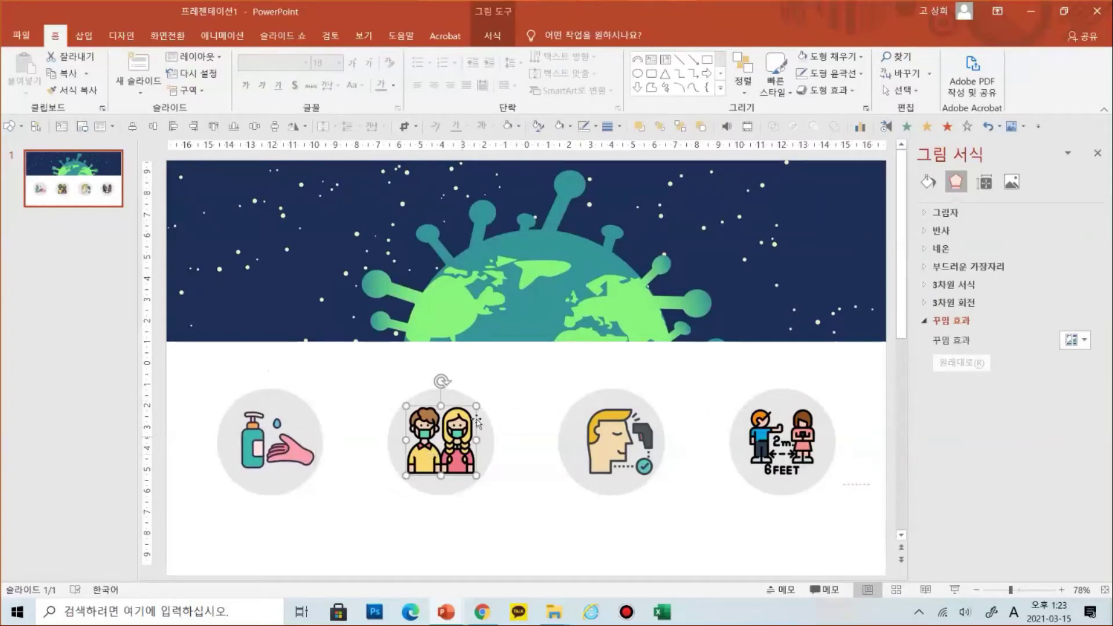
drag(476, 406, 475, 408)
drag(605, 450, 597, 449)
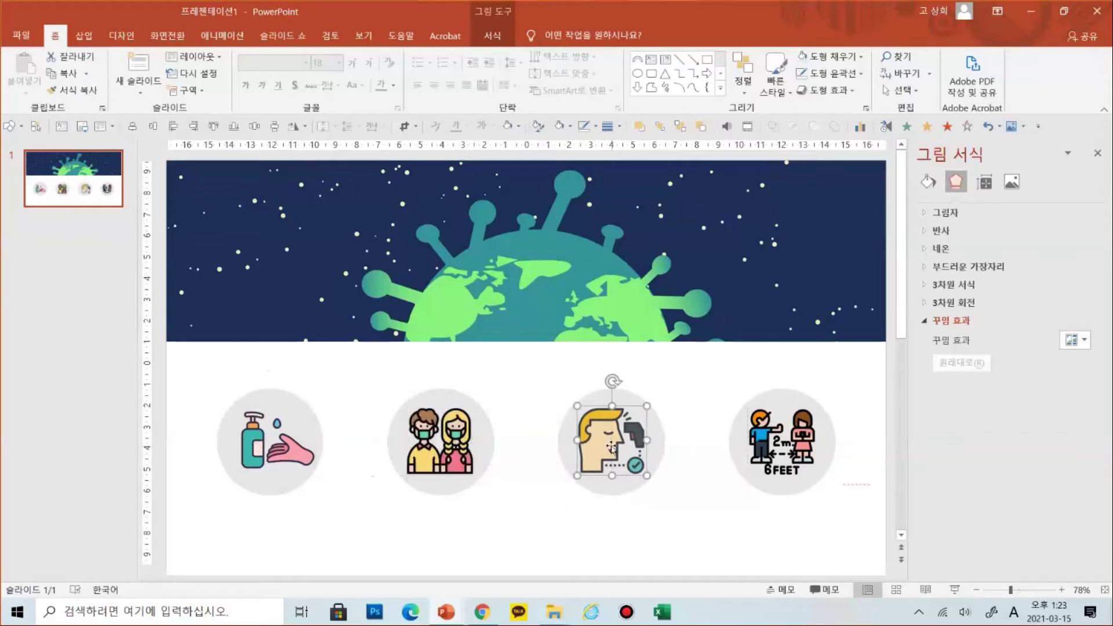
click(784, 458)
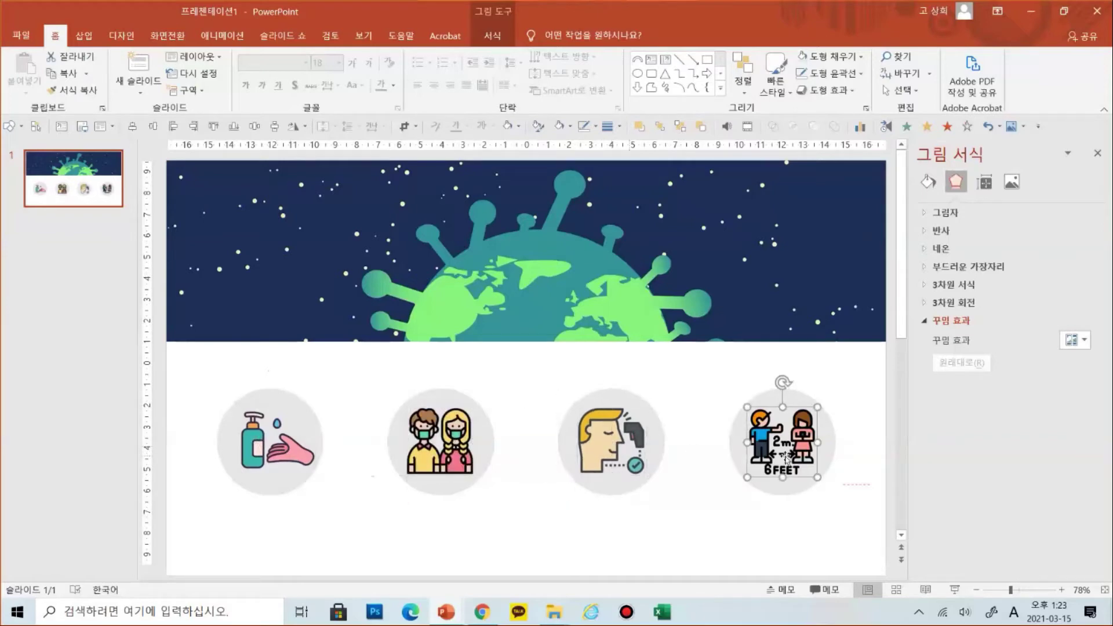
click(287, 249)
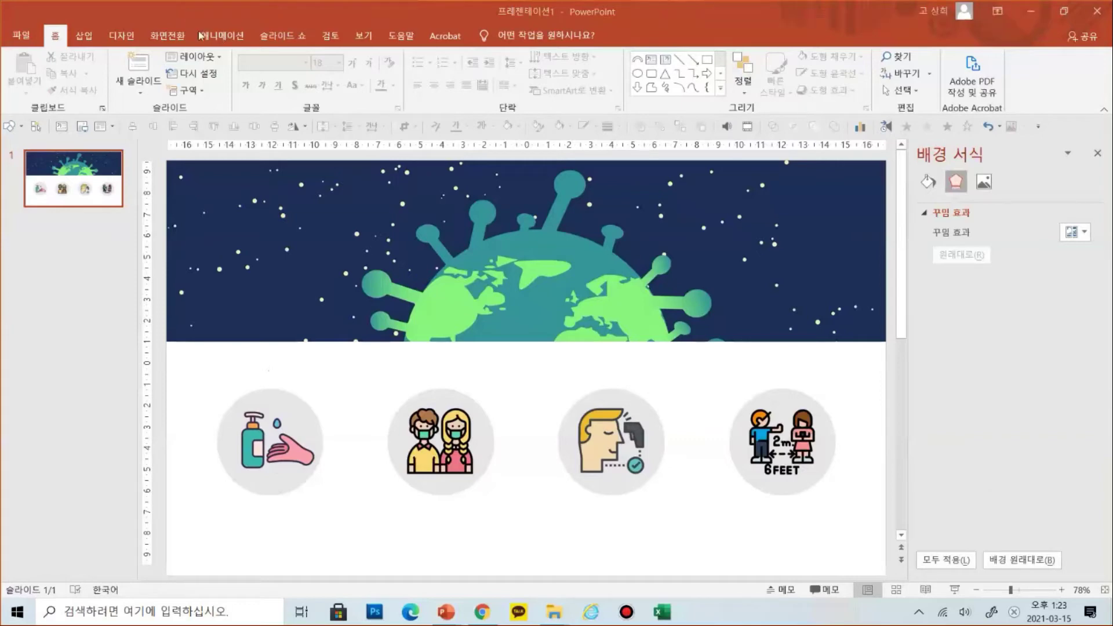
Start saving the presentation under a new name and choose the desktop as its location.
click(20, 36)
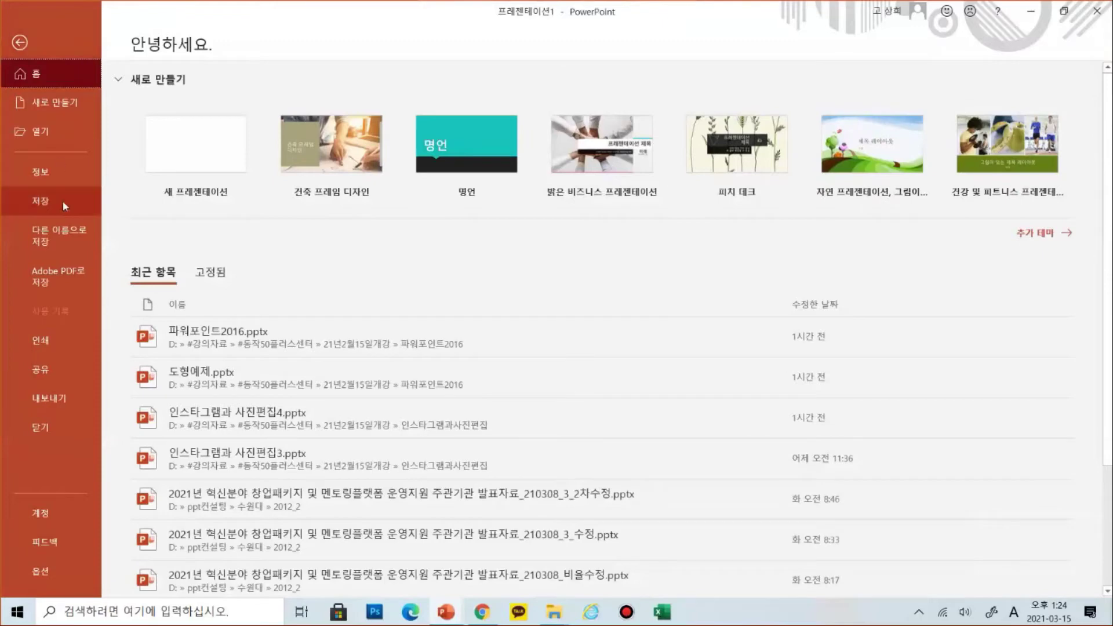
click(63, 207)
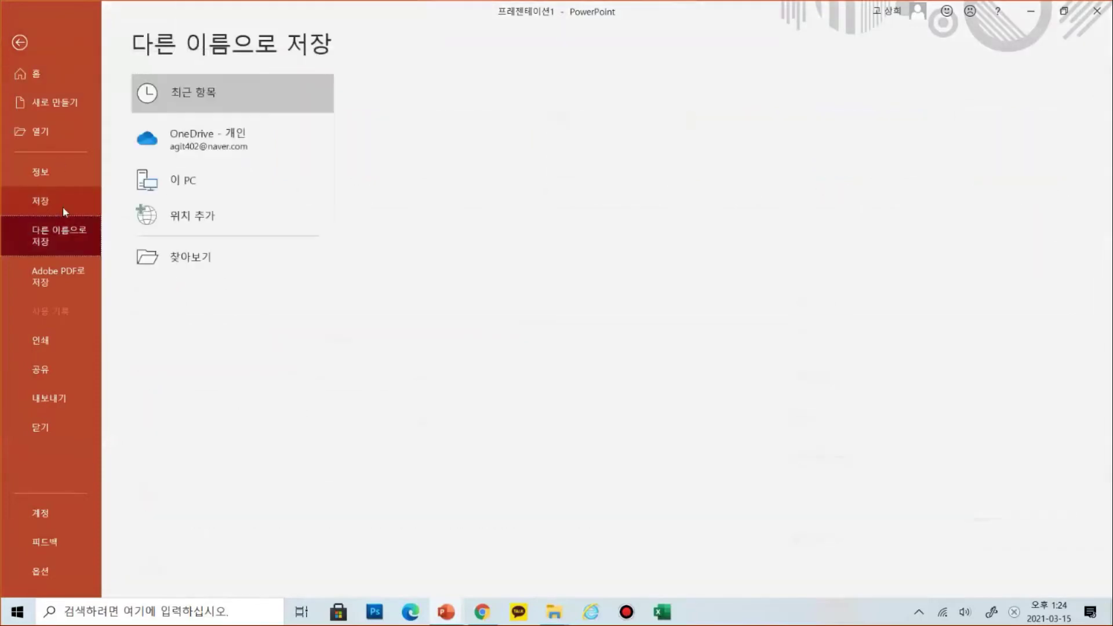
click(229, 260)
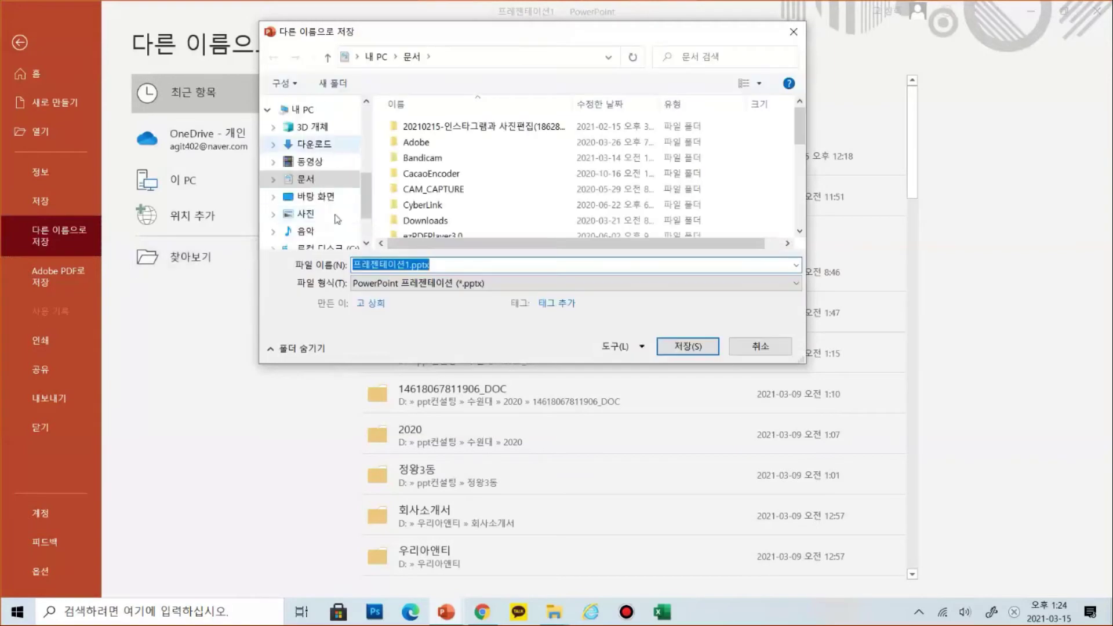
click(323, 201)
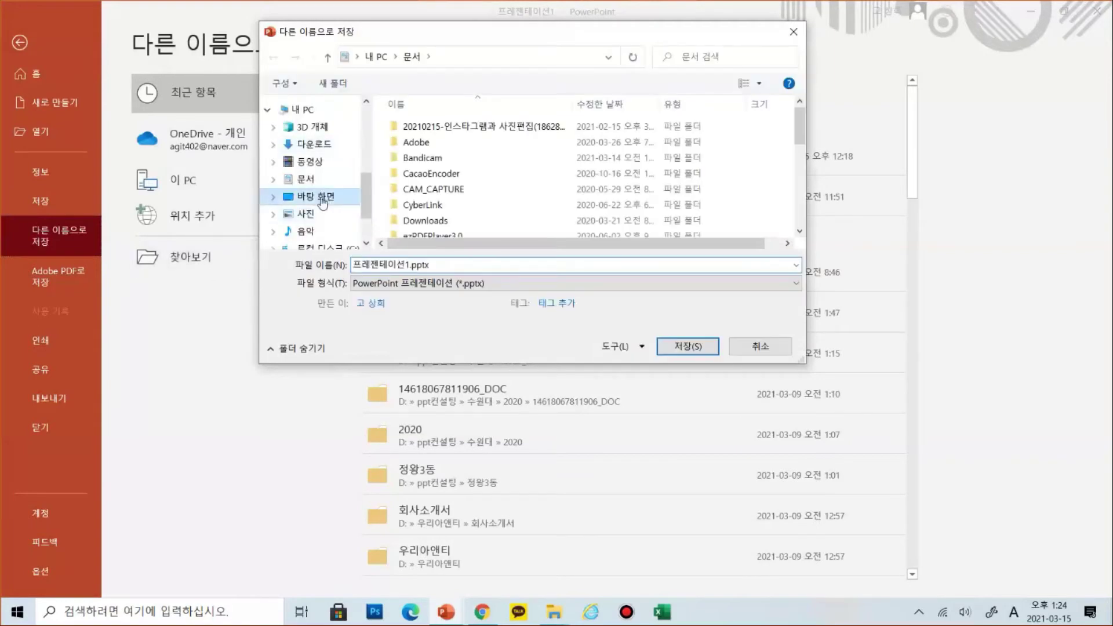
Name the file 코로나19 생활수칙 and save it as a PowerPoint presentation.
double_click(438, 269)
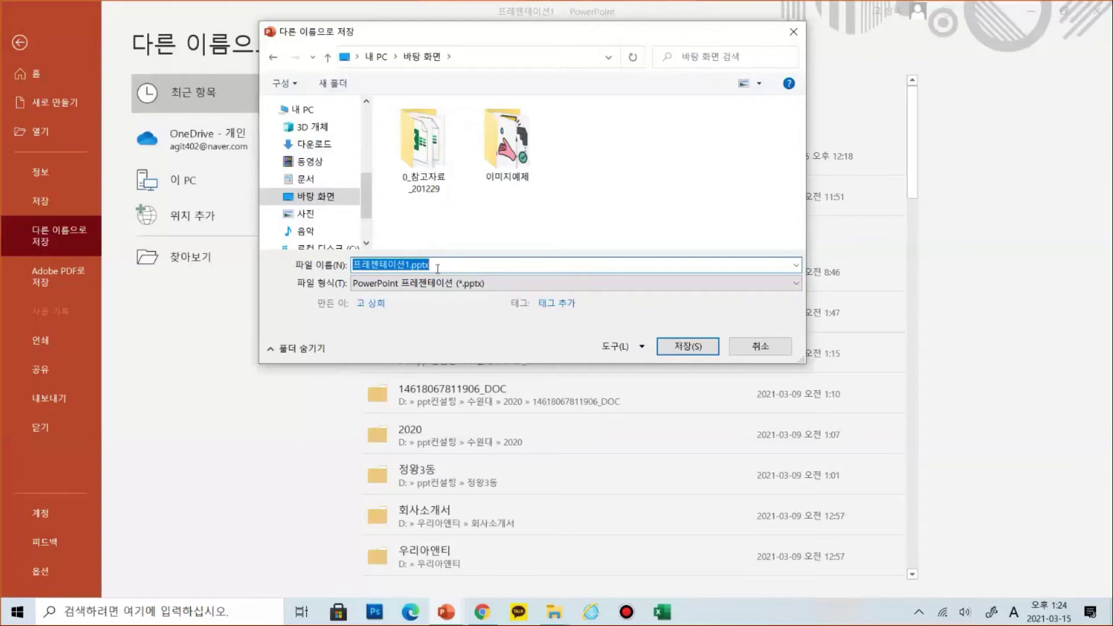
text(z)
key(BackSpace)
text(코로)
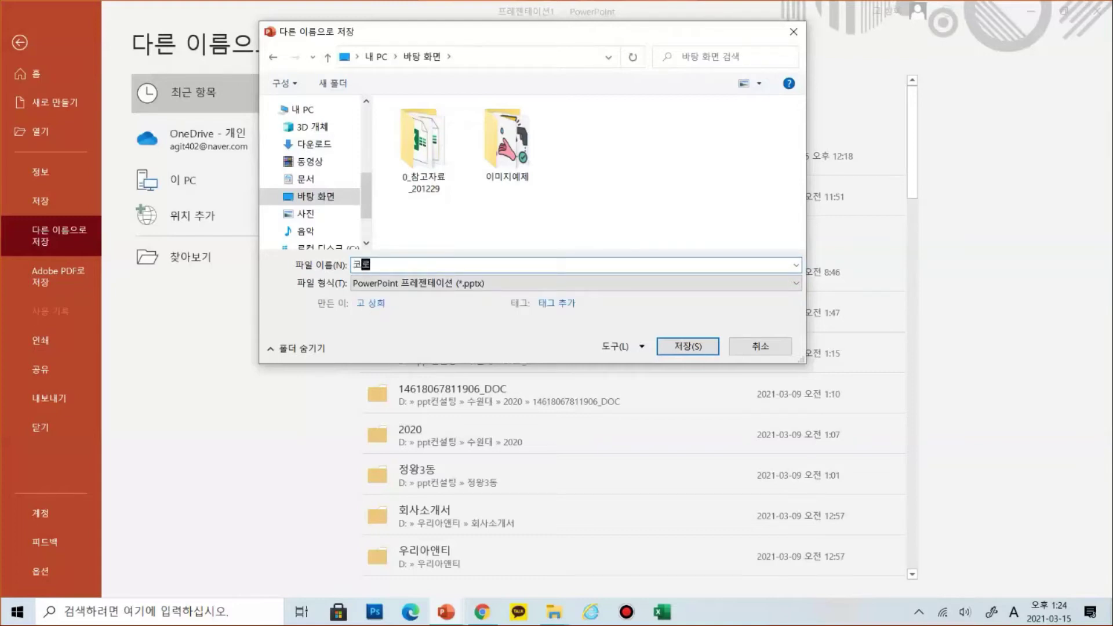
text(나19 생활수치)
click(439, 325)
click(687, 346)
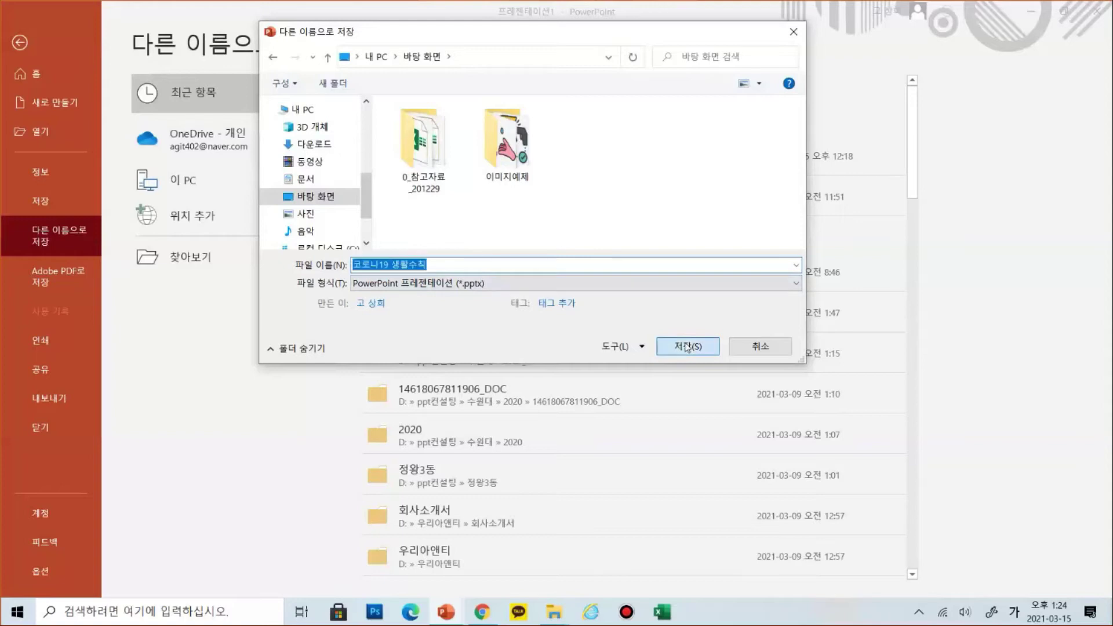
click(687, 347)
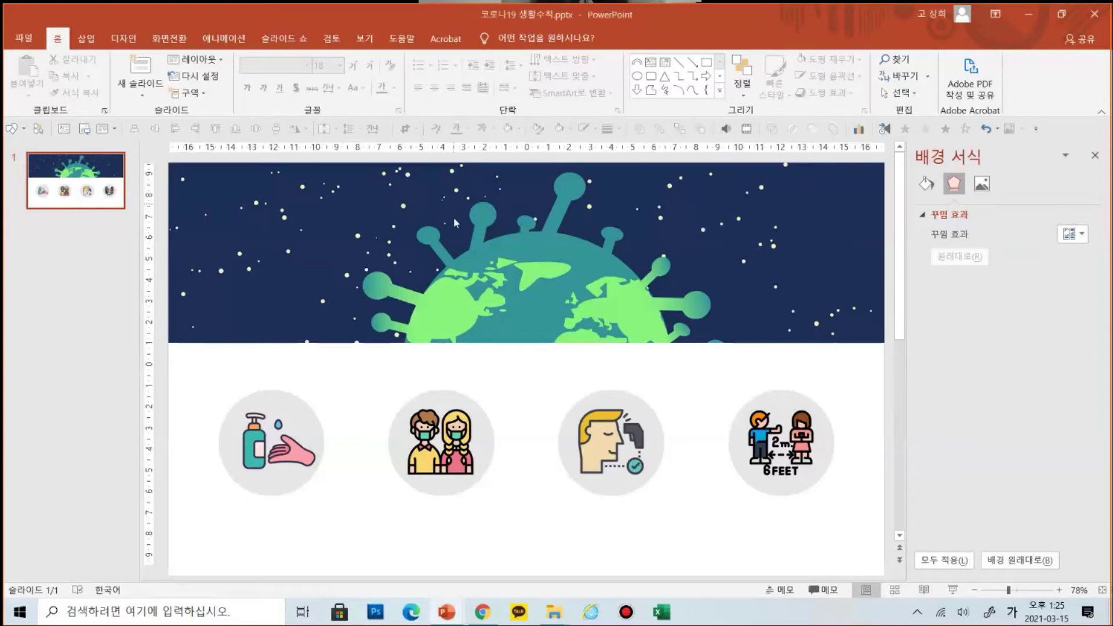
Insert a text box over the globe with the title 코로나 19 생활 수칙.
click(91, 41)
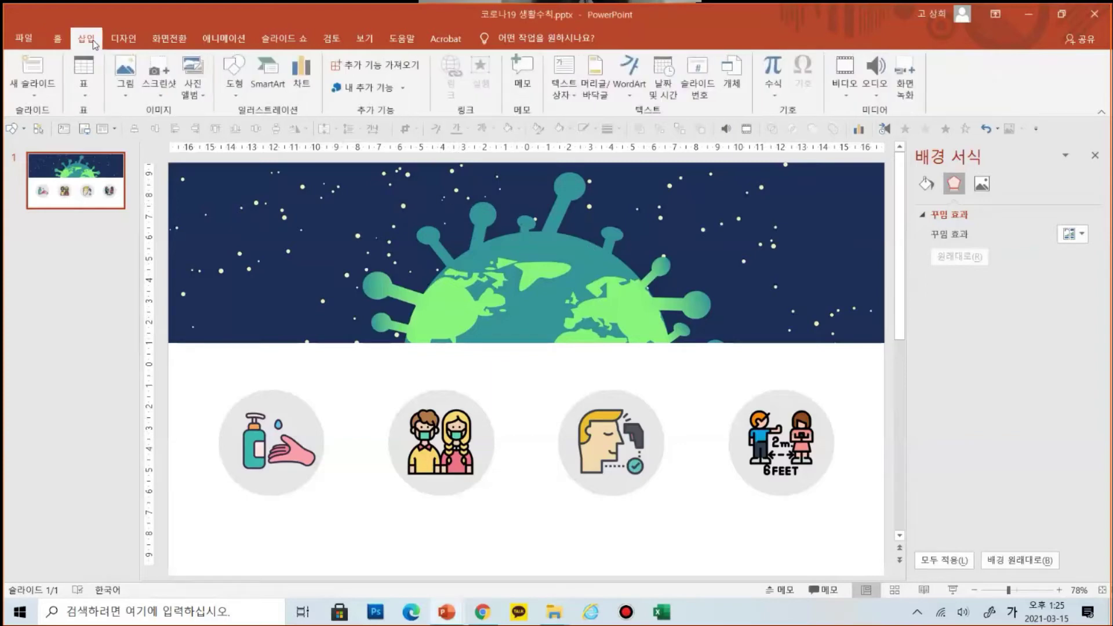
click(566, 68)
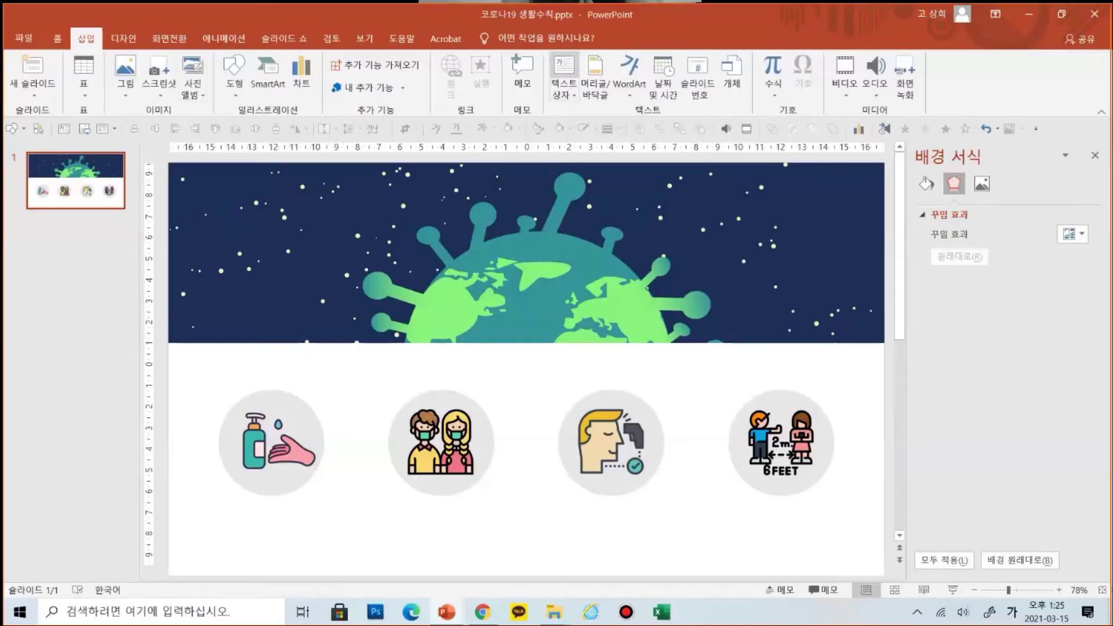
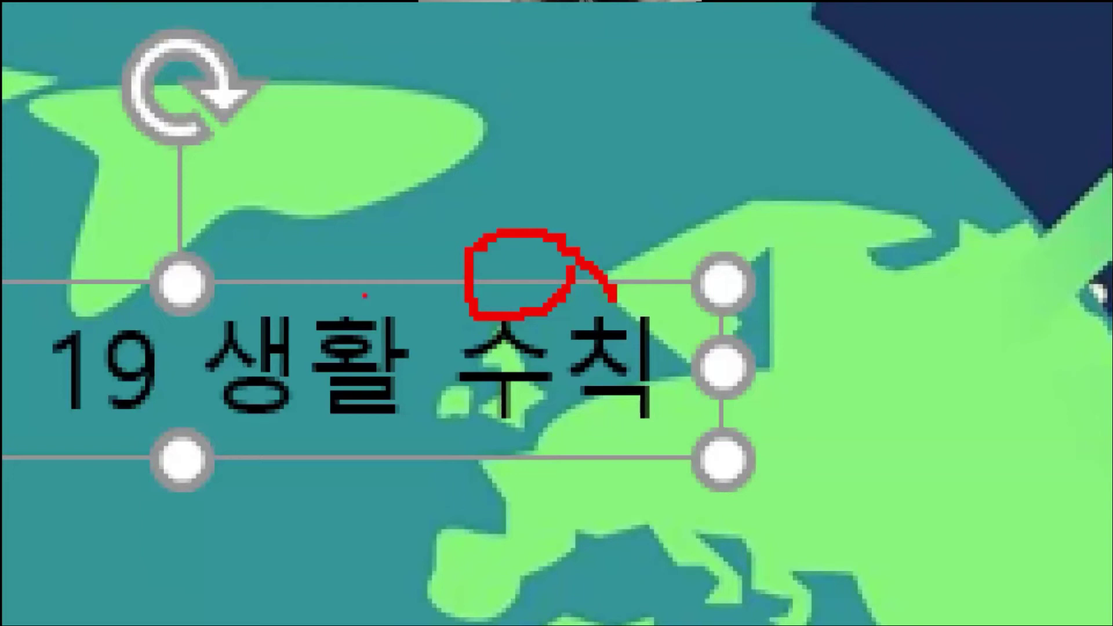
drag(374, 277, 580, 276)
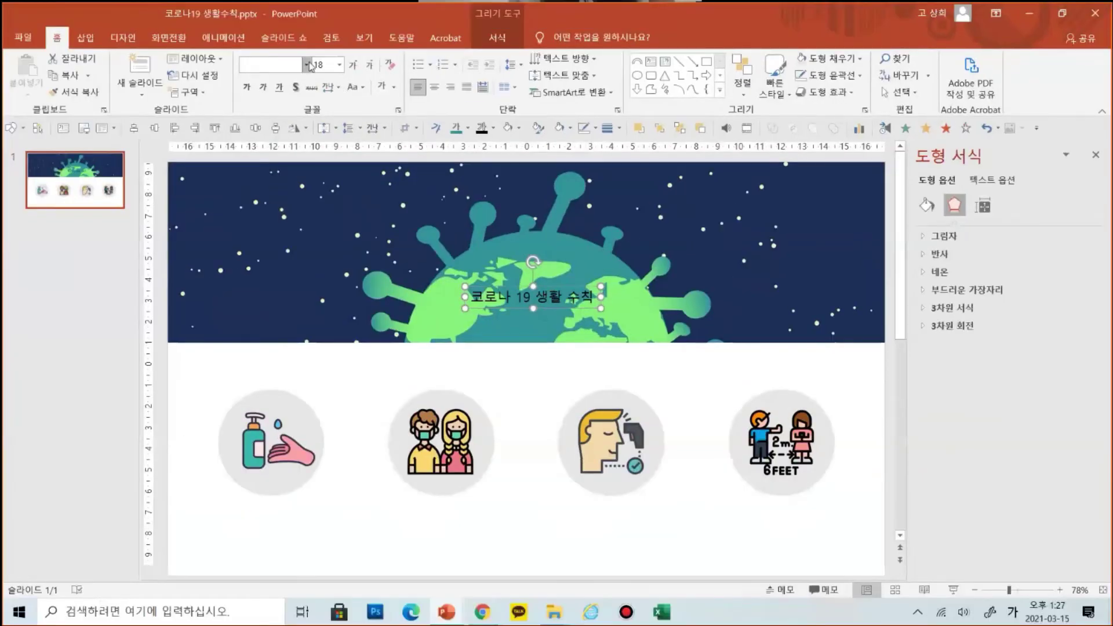
Set the title's font to 여기어때 잘난체 and move the text box up toward the top of the globe.
click(307, 65)
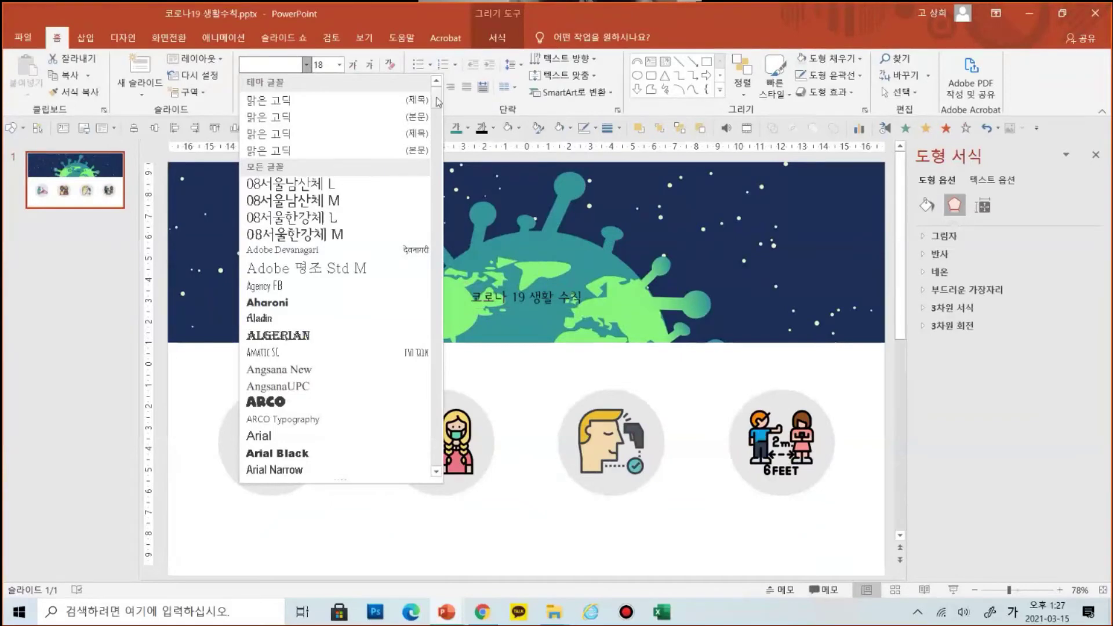
scroll(431, 174, down, 20)
scroll(430, 301, down, 20)
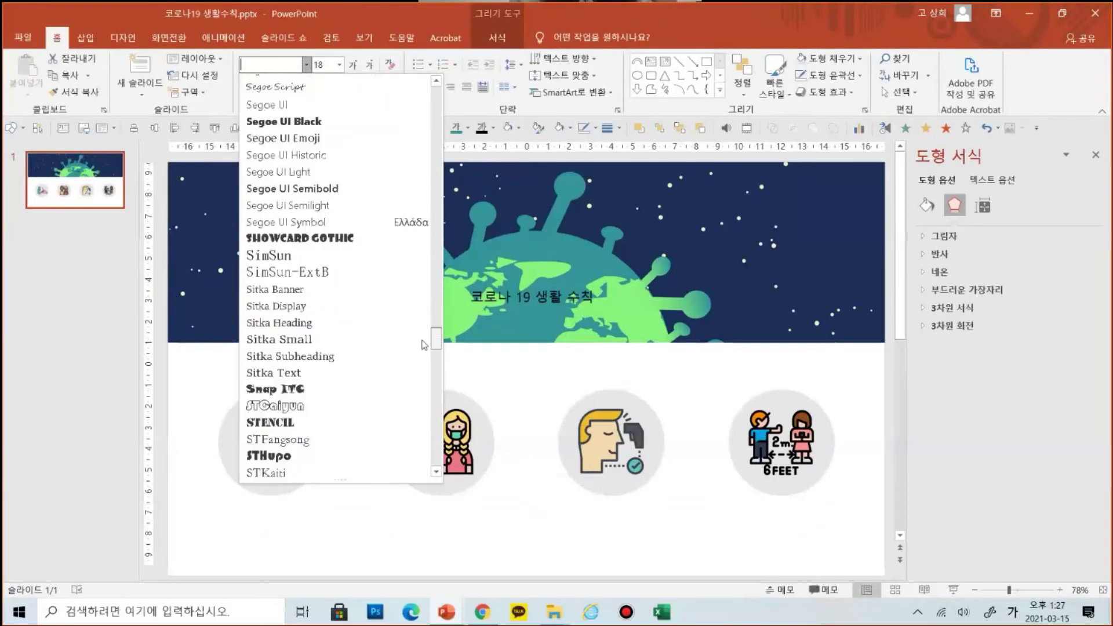
scroll(422, 397, down, 20)
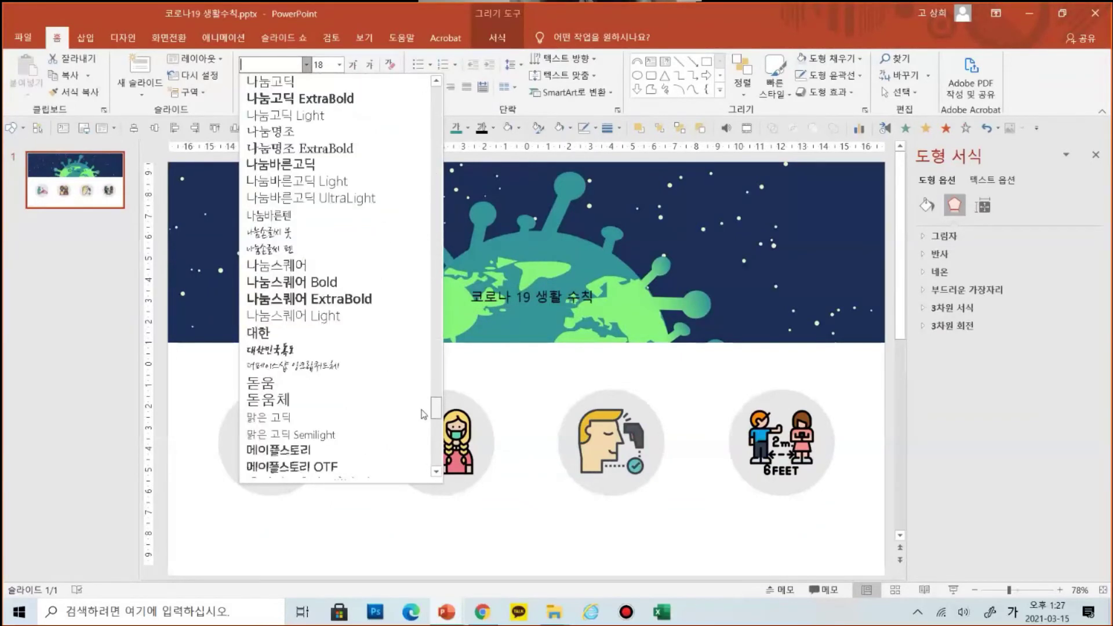
scroll(421, 437, down, 7)
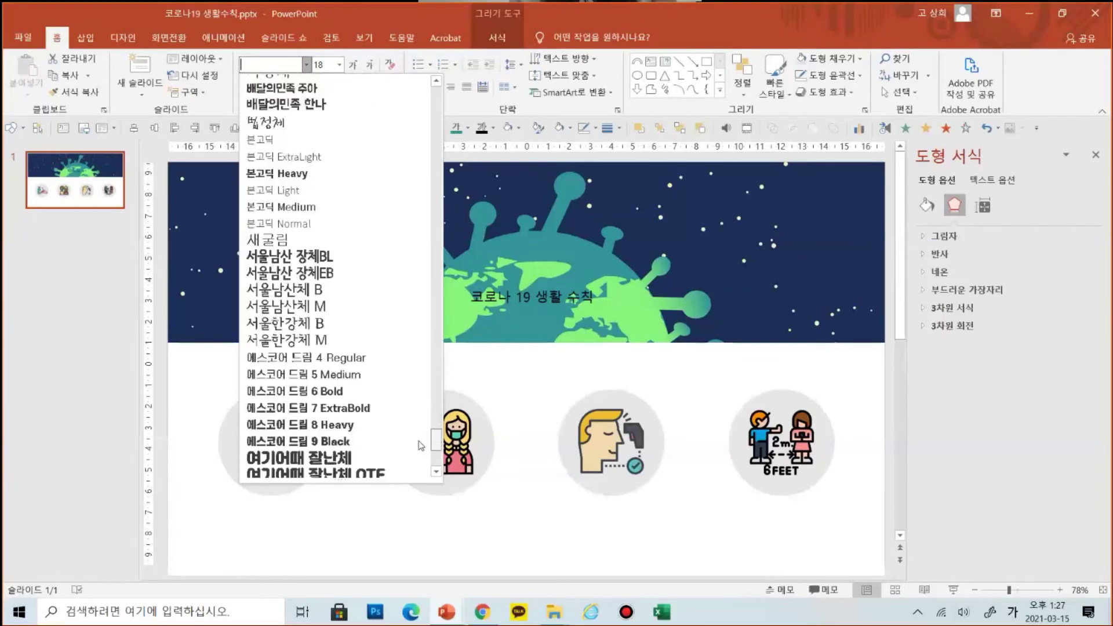
scroll(419, 449, up, 2)
scroll(419, 450, down, 1)
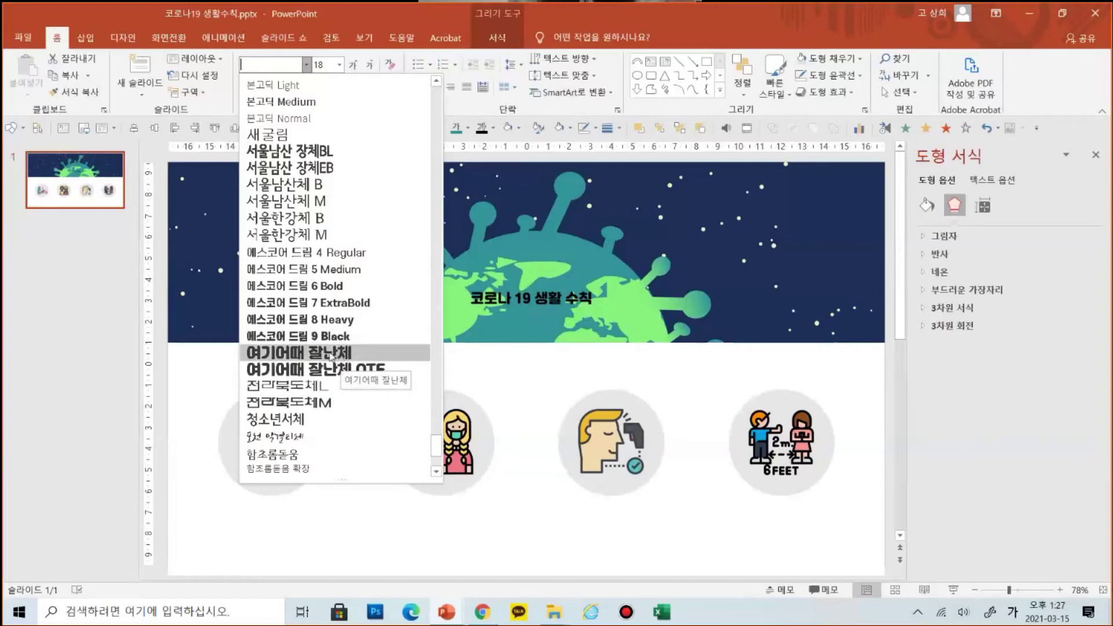
click(331, 357)
drag(555, 288, 537, 249)
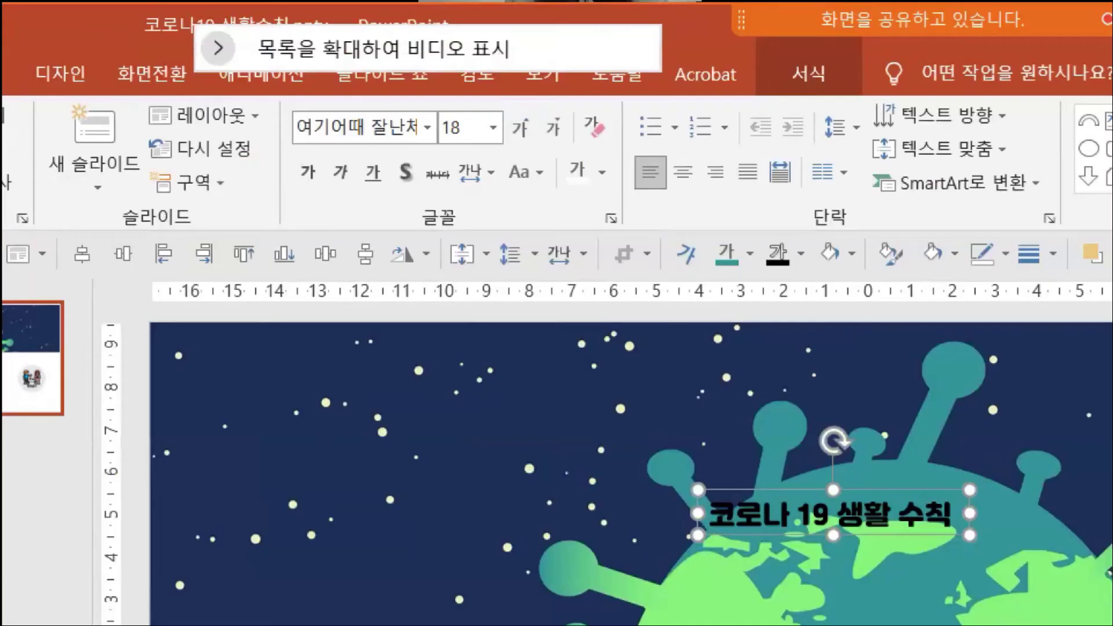
drag(504, 77, 531, 111)
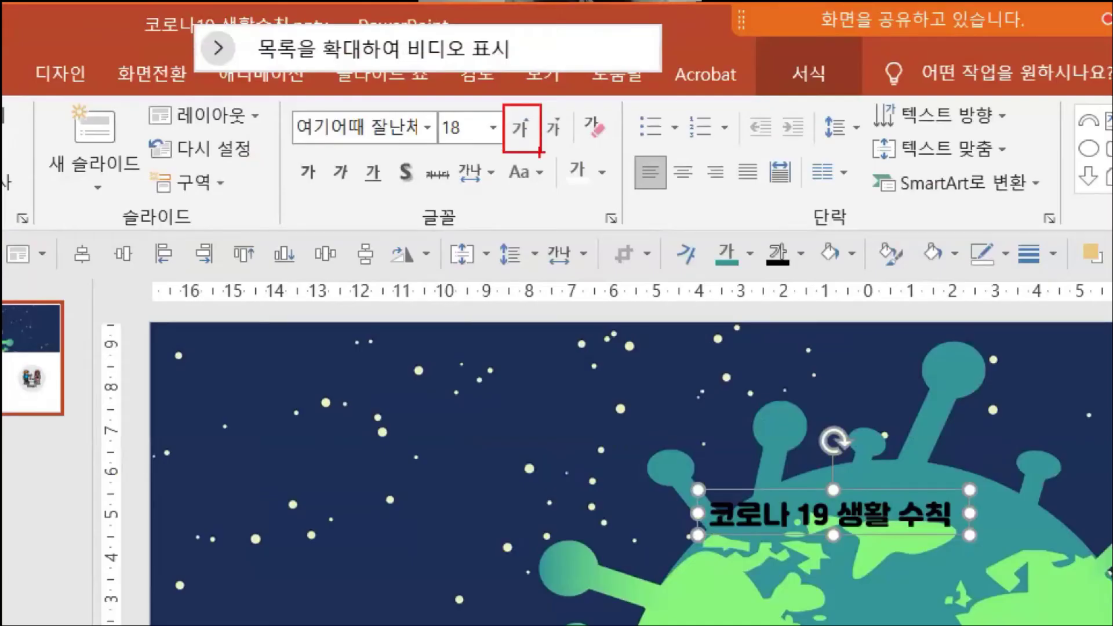
drag(556, 148, 610, 202)
drag(394, 147, 430, 203)
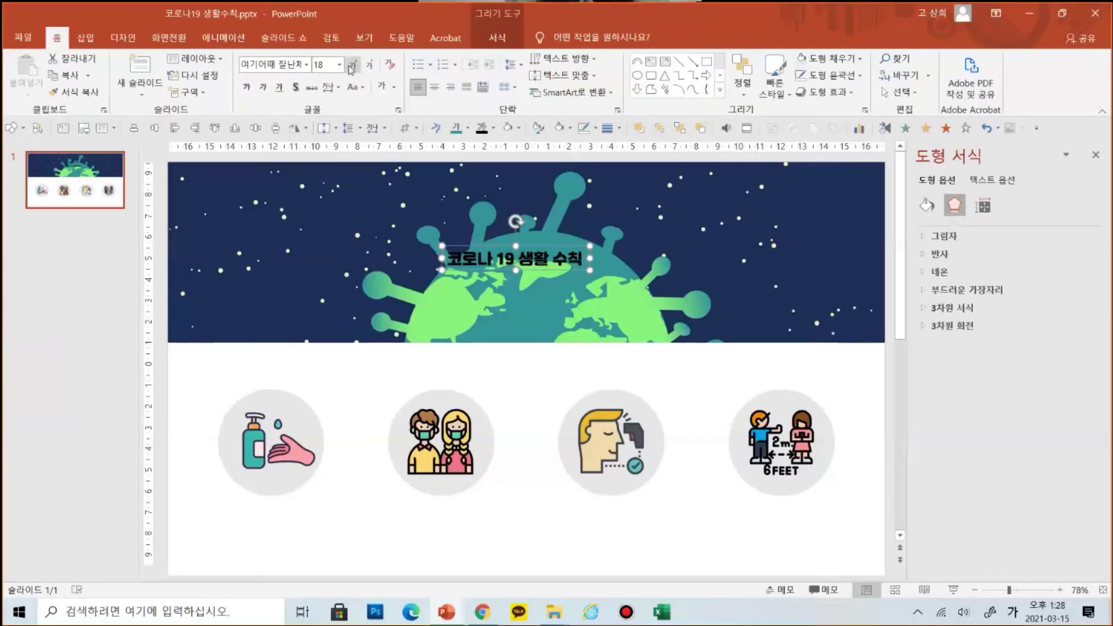
Enlarge the title text to 48 pt and center its text box over the globe.
click(351, 66)
click(351, 65)
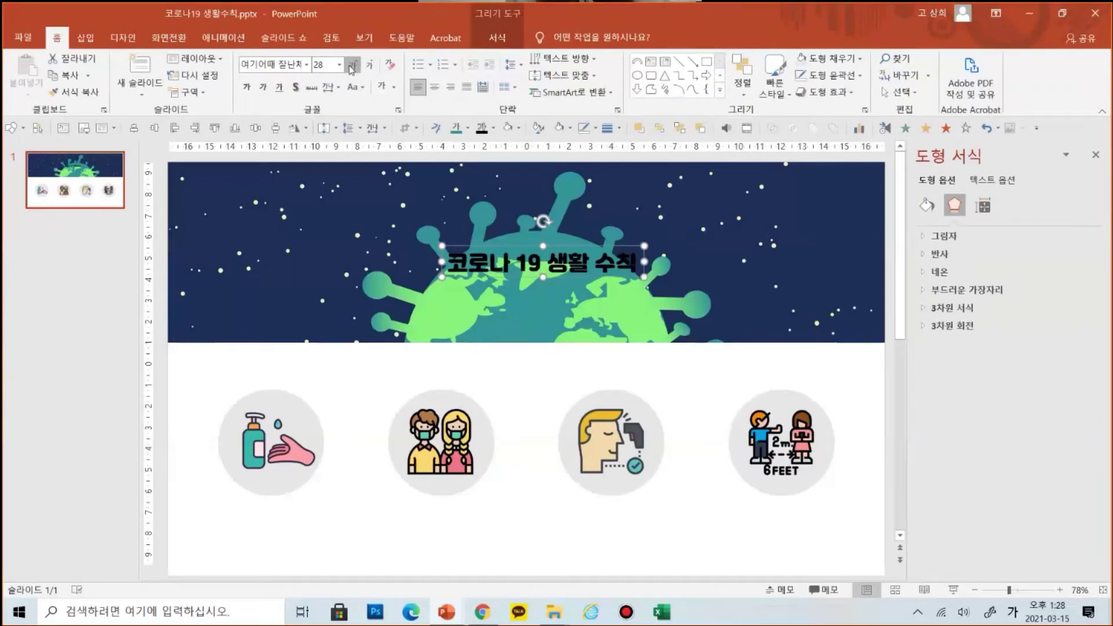
click(351, 66)
click(352, 66)
click(352, 65)
click(352, 66)
click(352, 66)
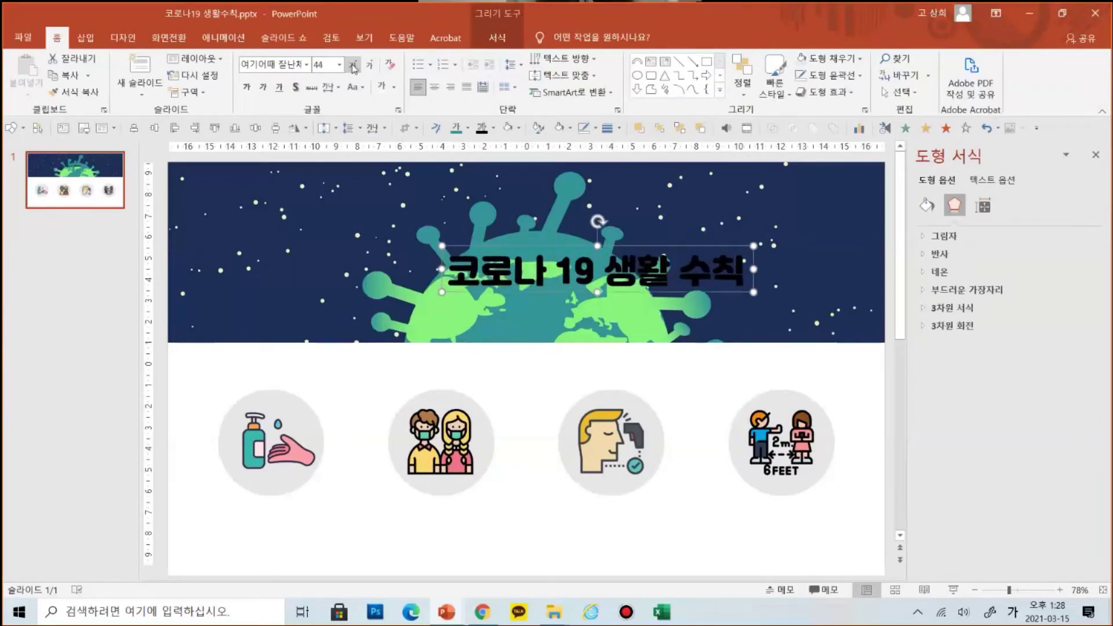
click(352, 66)
drag(533, 246, 450, 224)
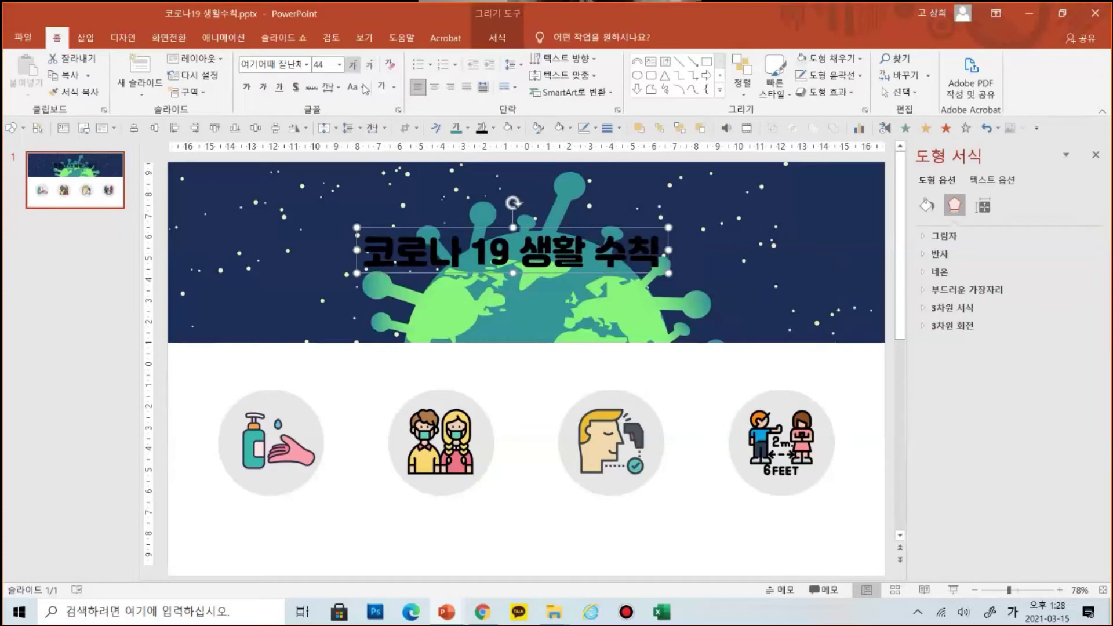
mouse_move(485, 228)
mouse_down()
mouse_move(471, 227)
mouse_move(505, 227)
mouse_move(476, 228)
mouse_move(488, 235)
mouse_up()
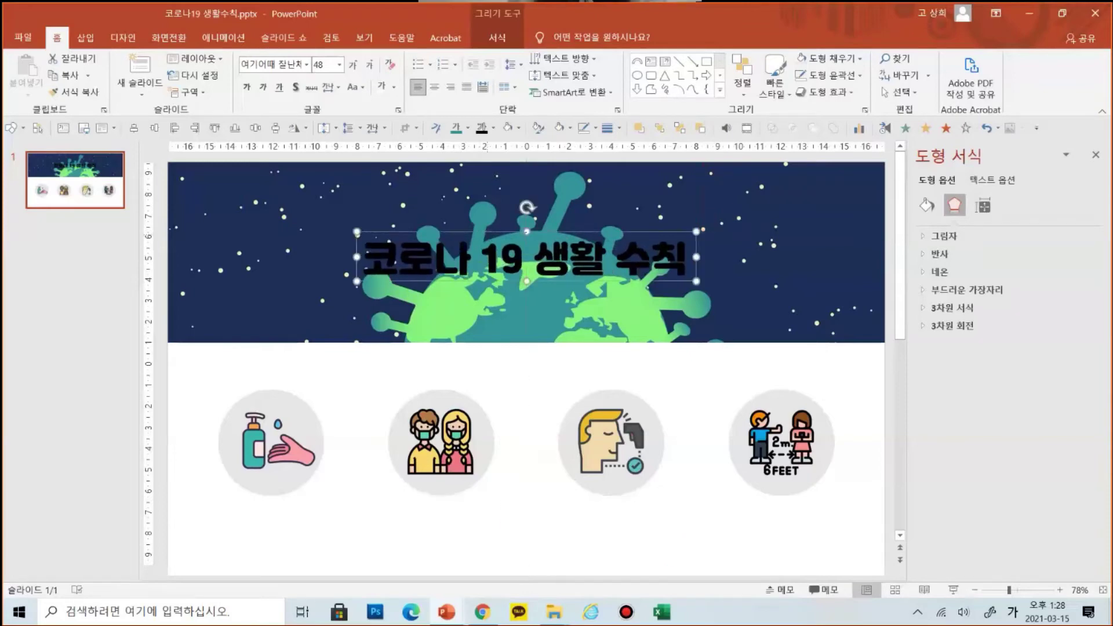
Color the title text white and add a text shadow.
click(381, 87)
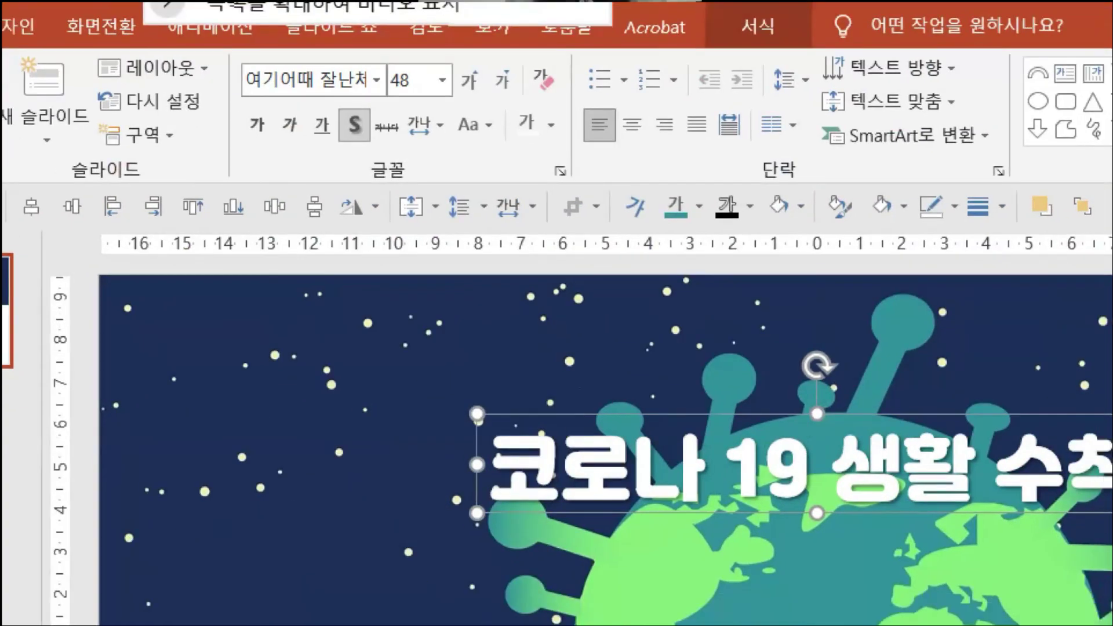
mouse_move(236, 53)
mouse_down()
mouse_move(266, 74)
mouse_move(464, 100)
mouse_up()
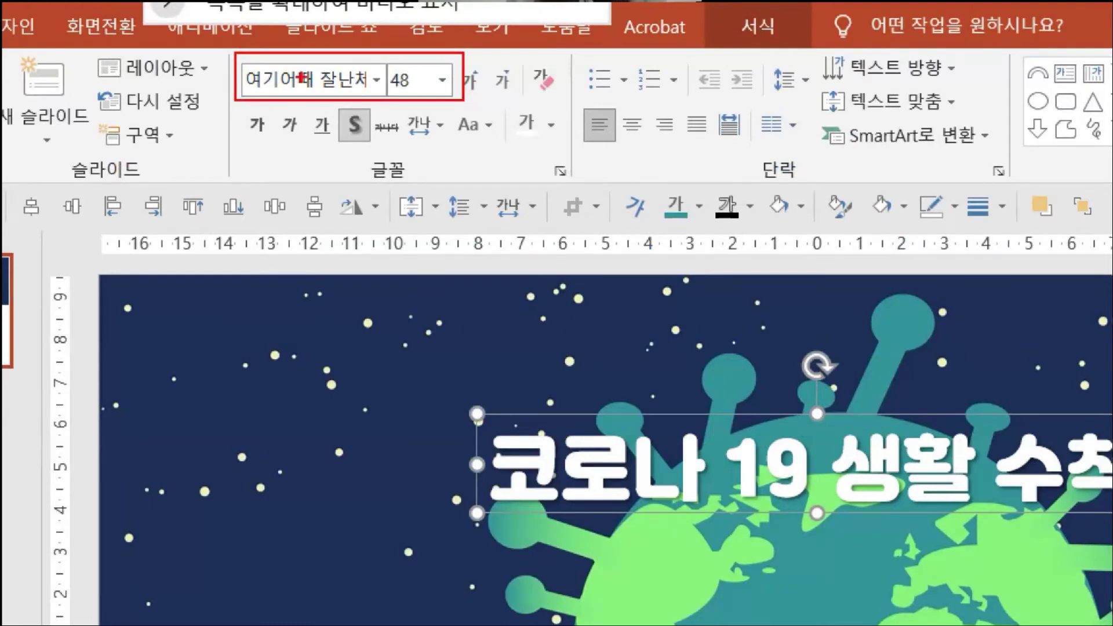
drag(388, 90, 413, 90)
drag(493, 150, 553, 150)
drag(329, 145, 387, 149)
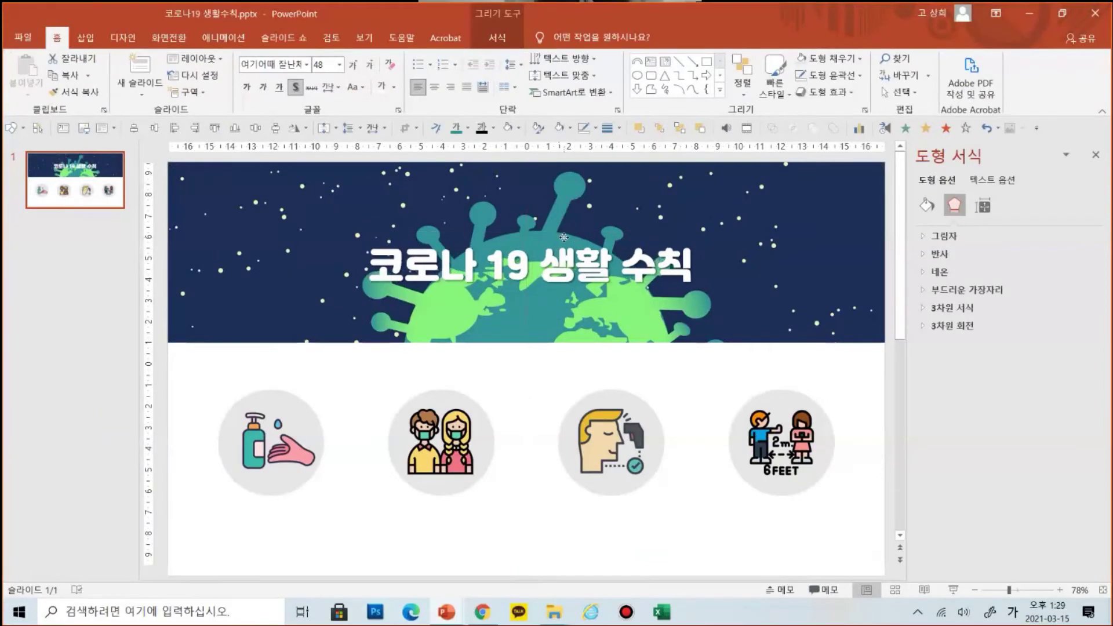
Nudge the title back to the slide's center and replace its first space with a hyphen to read 코로나-19 생활 수칙.
drag(564, 237, 558, 237)
click(767, 260)
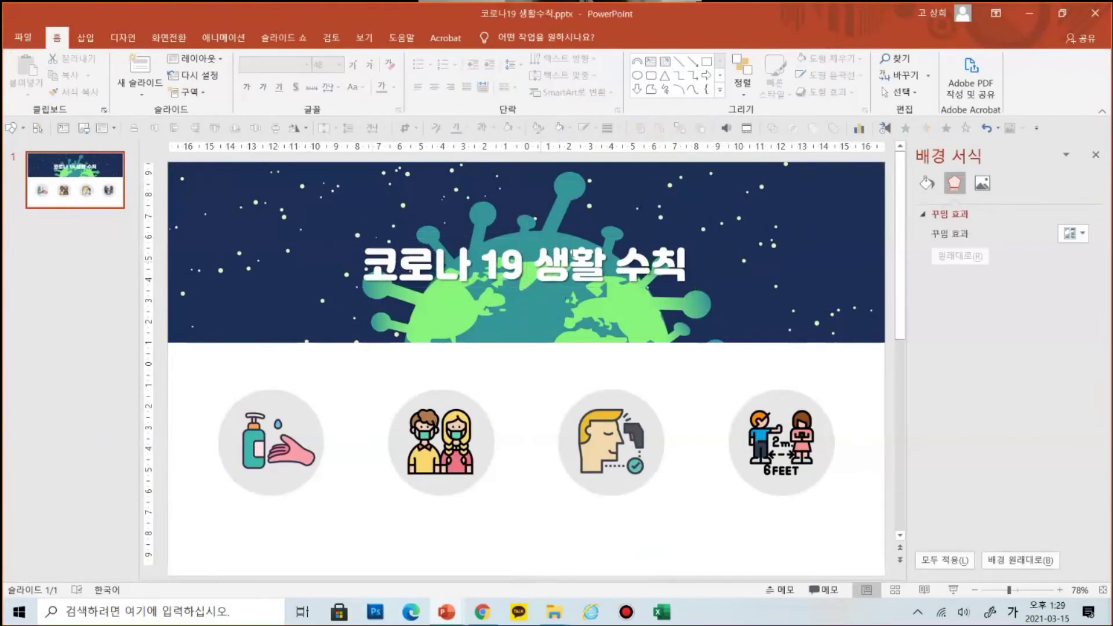
click(473, 265)
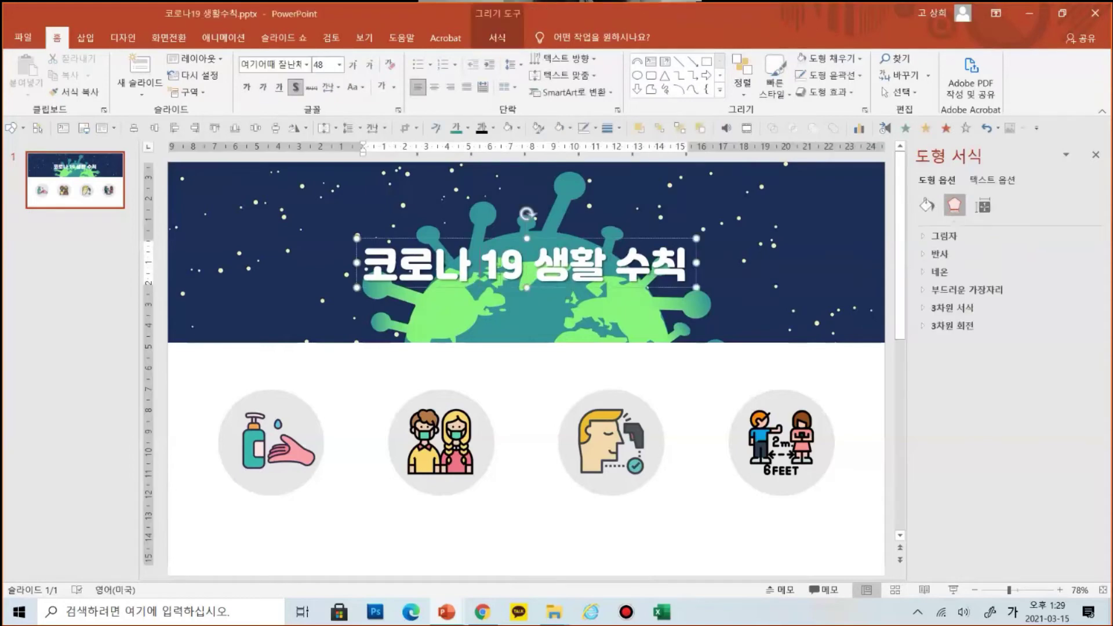
key(BackSpace)
text(-)
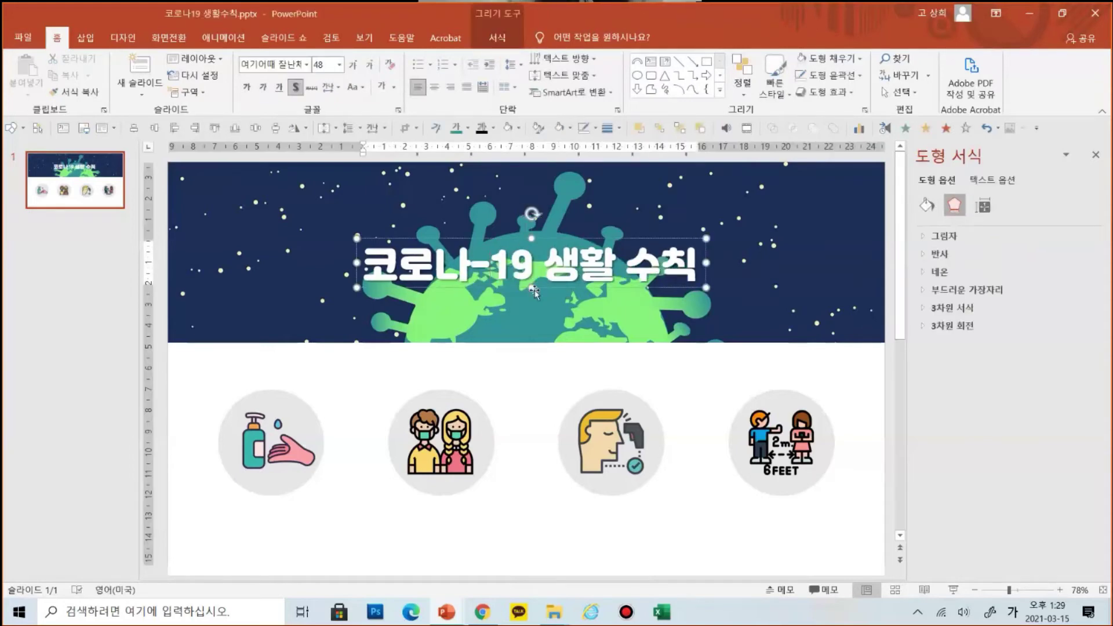
click(586, 239)
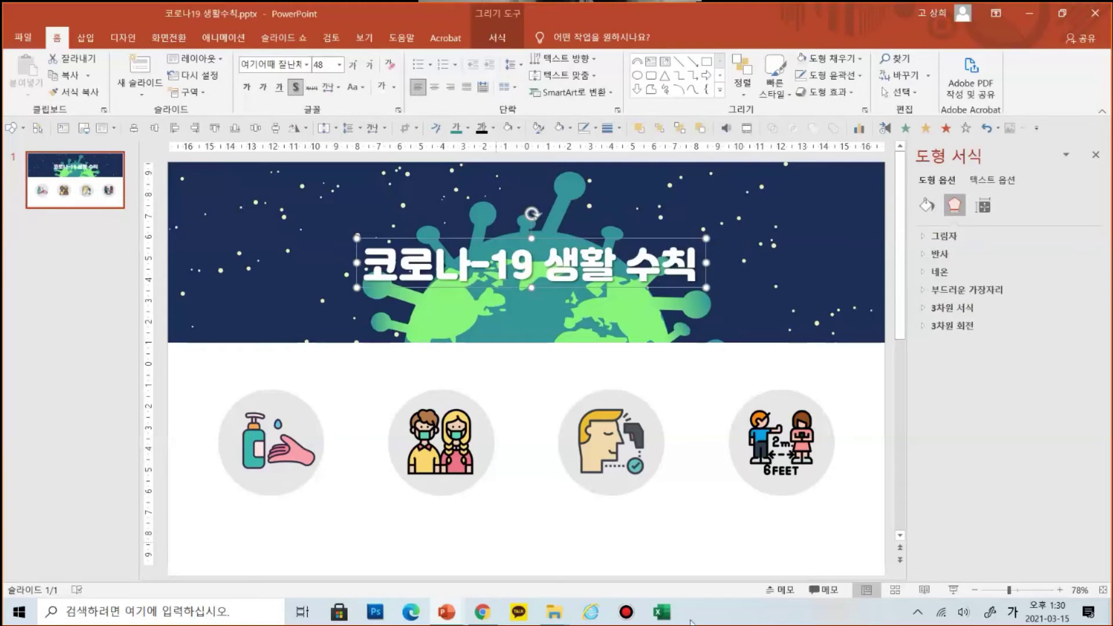
click(523, 380)
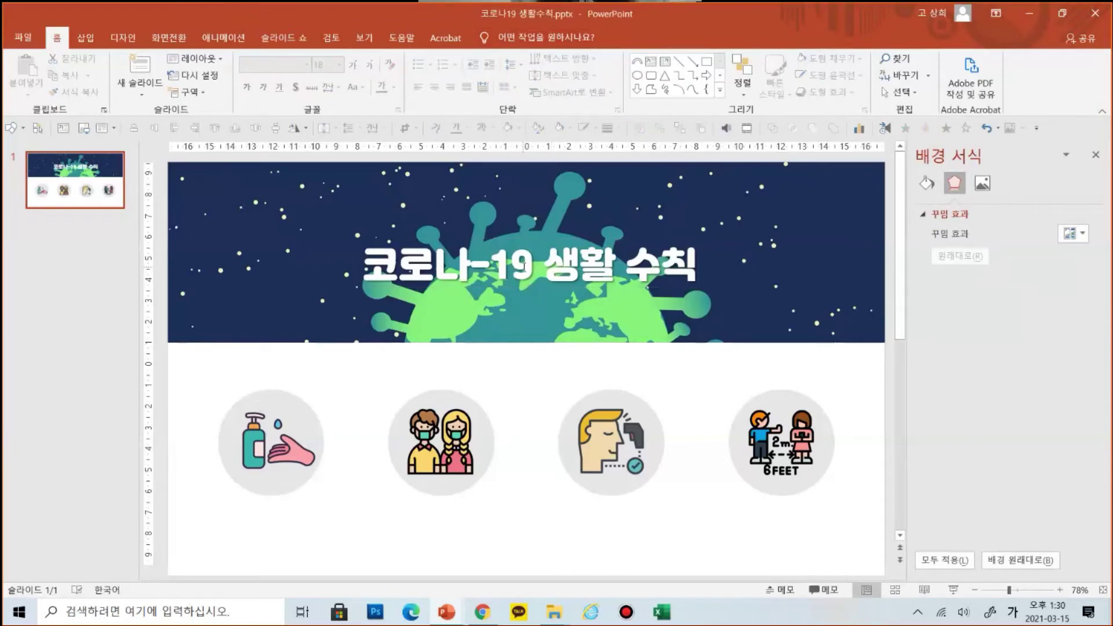
click(528, 383)
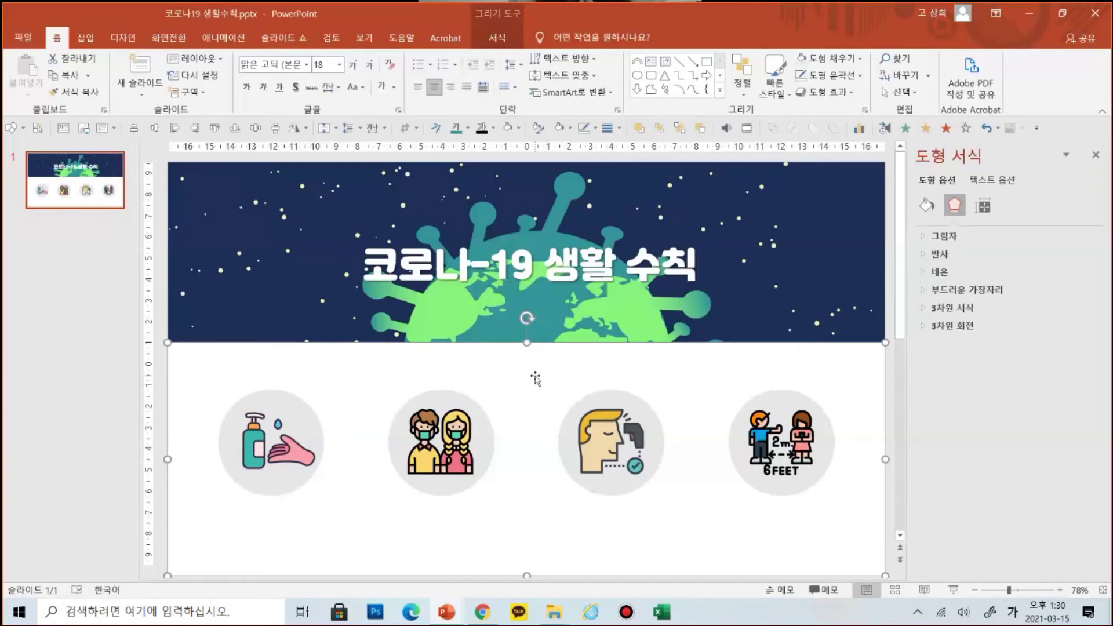
click(85, 37)
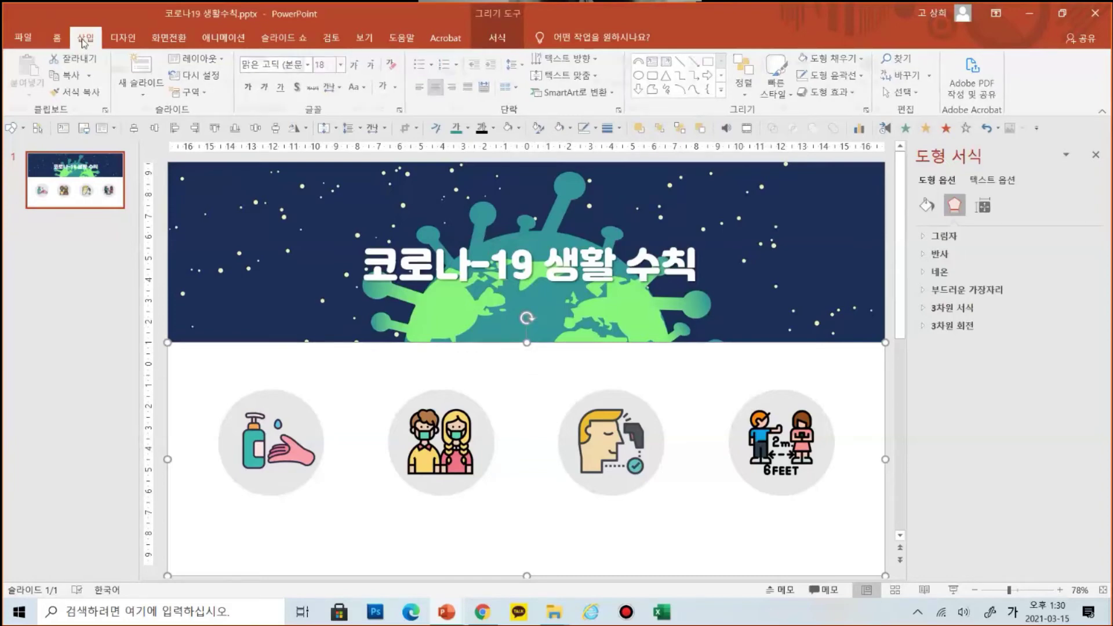
click(564, 75)
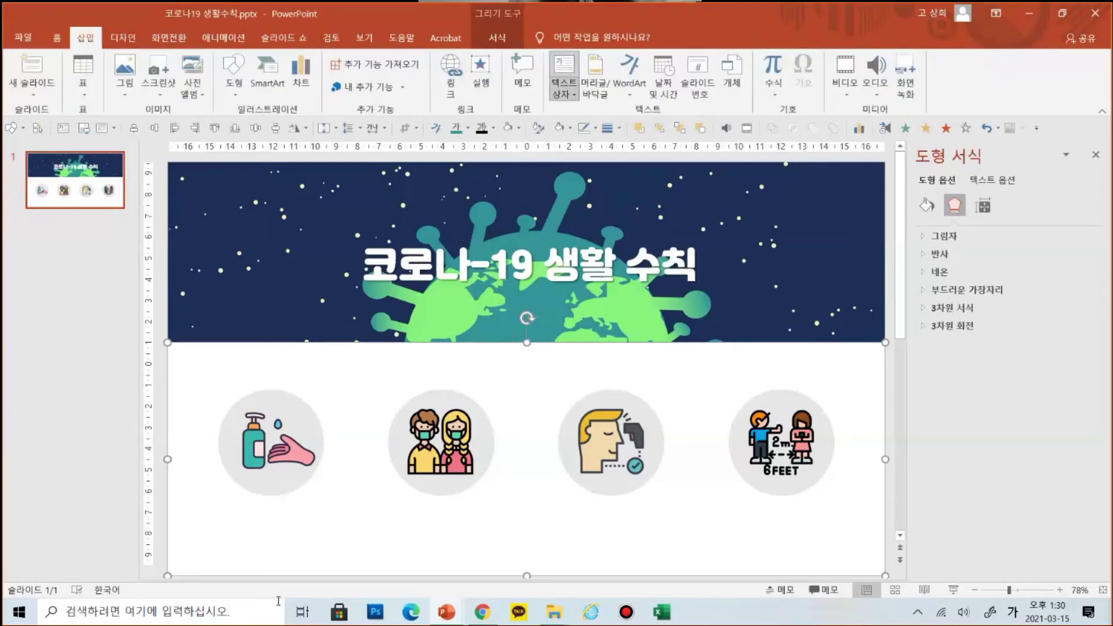
click(354, 530)
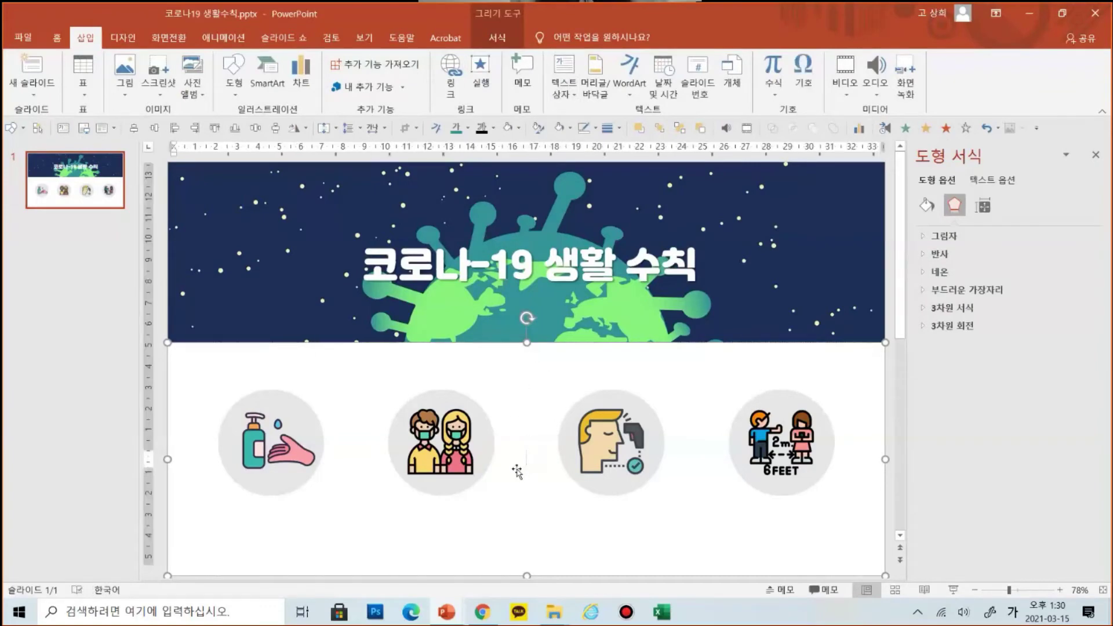
text(손)
key(BackSpace)
click(290, 220)
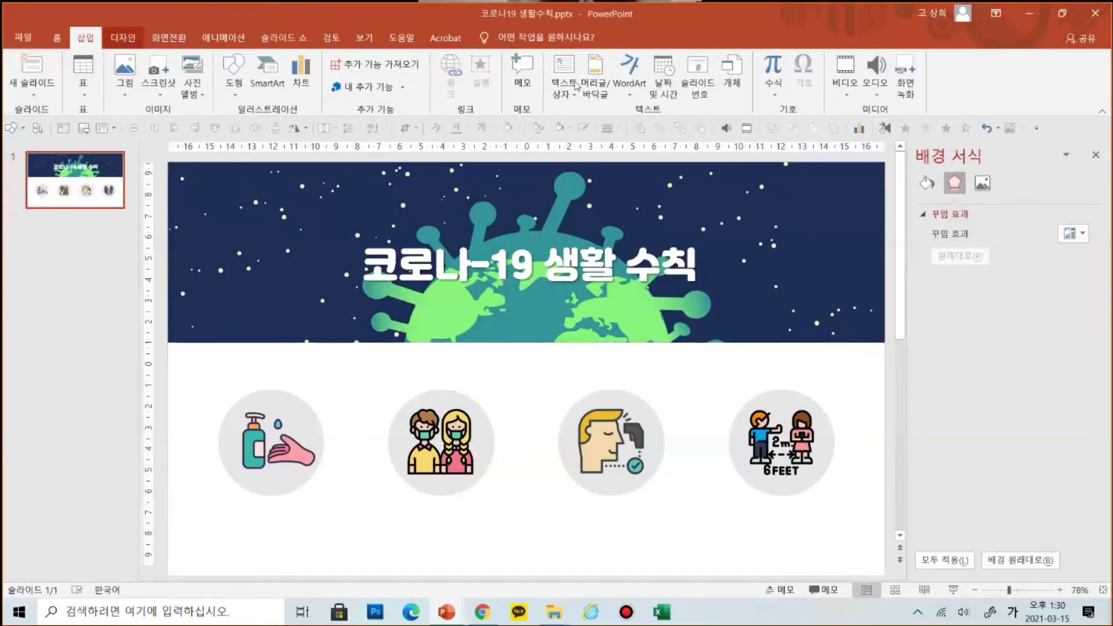
Insert a text box on the dark blue background area and enter the caption 손소독하기.
click(562, 65)
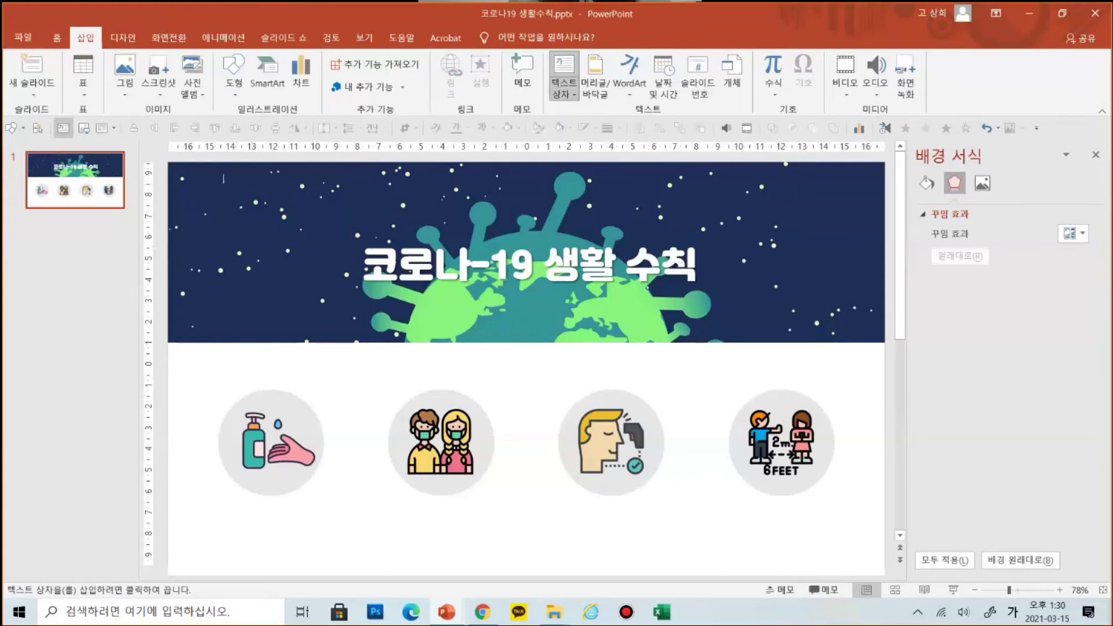
click(220, 197)
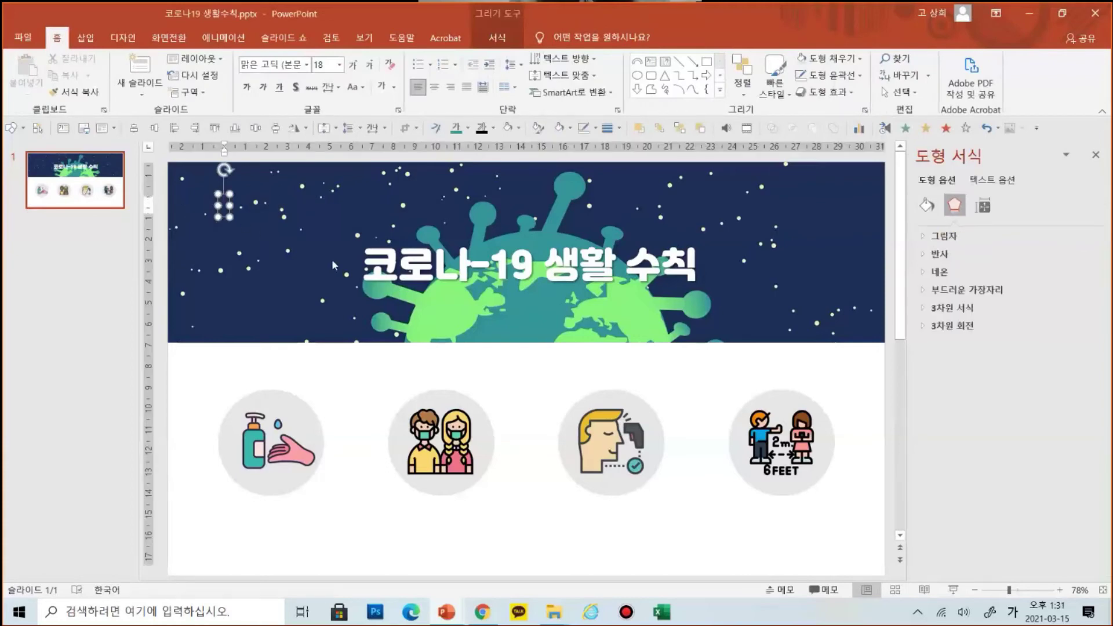
text(손ㅆ)
key(BackSpace)
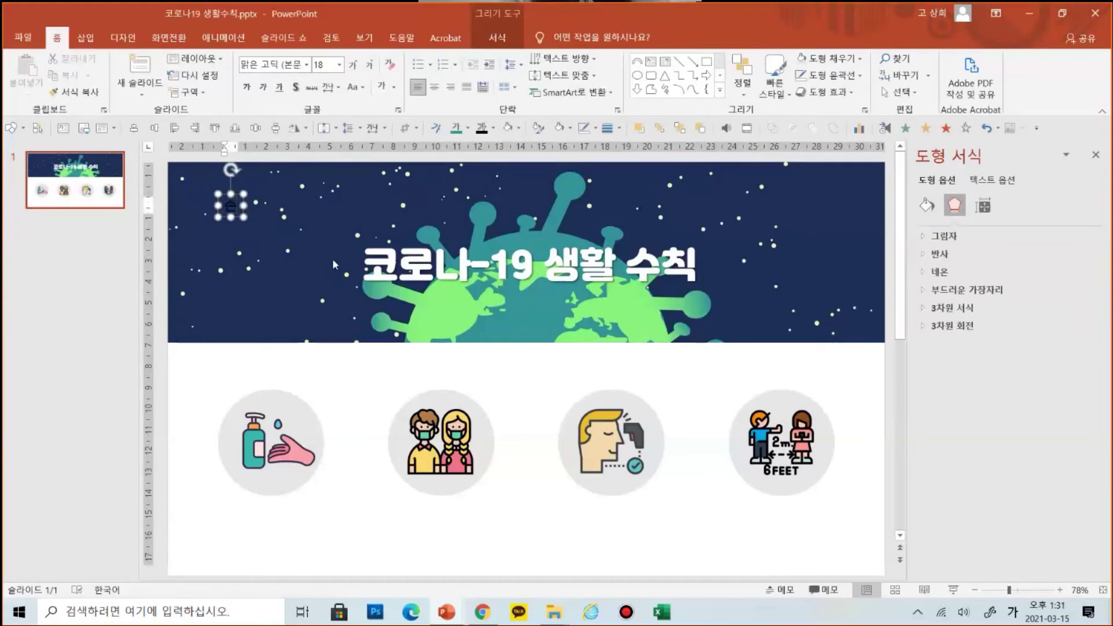
text(ㅆ)
text(소독하)
text(기)
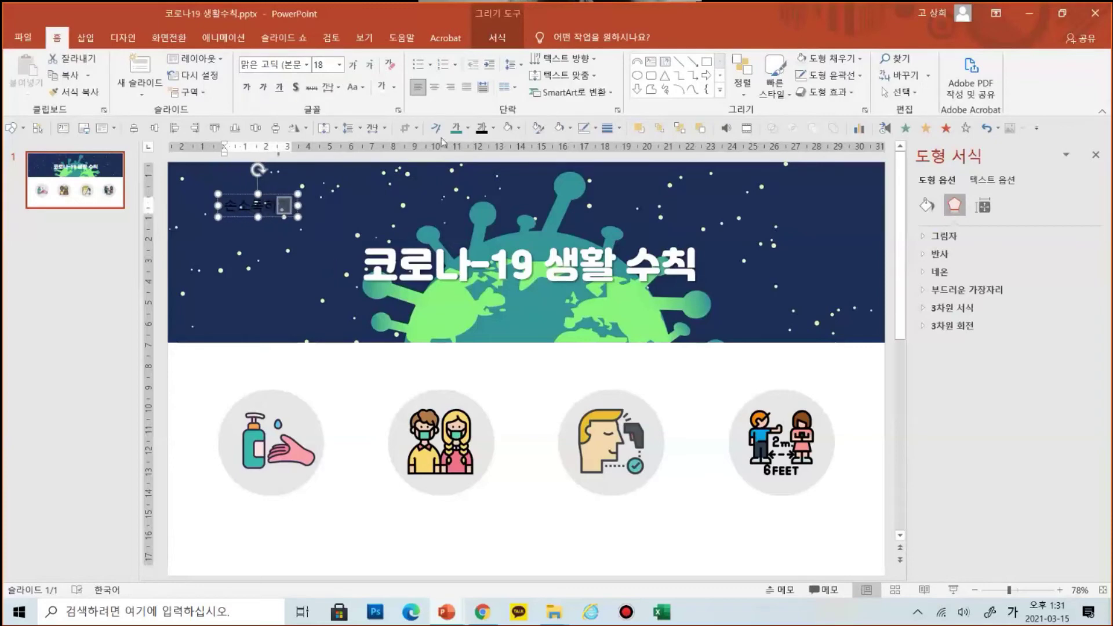
key(Escape)
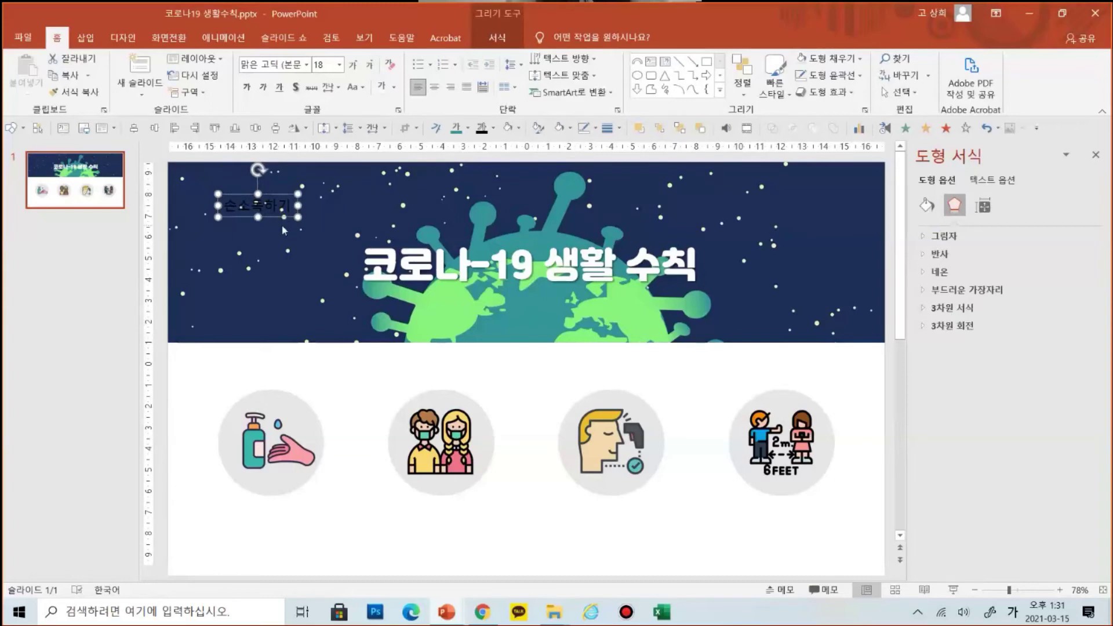
Move the 손소독하기 caption beneath the hand-sanitizer icon's circle and set its font to 여기어때 잘난체.
drag(272, 215, 288, 529)
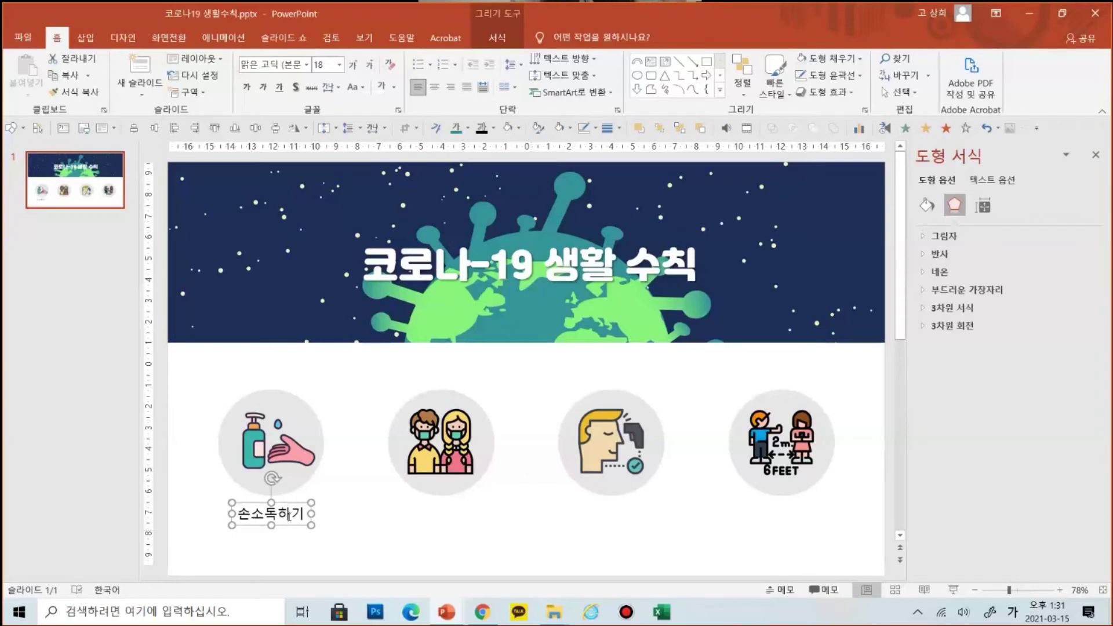
drag(290, 528, 289, 541)
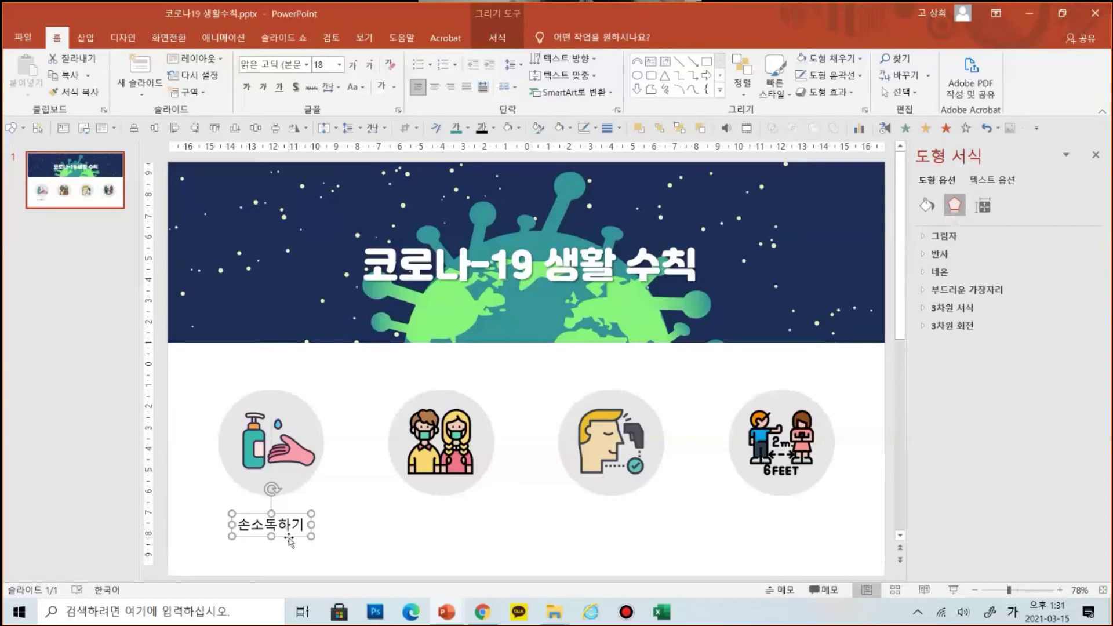
click(305, 65)
click(321, 185)
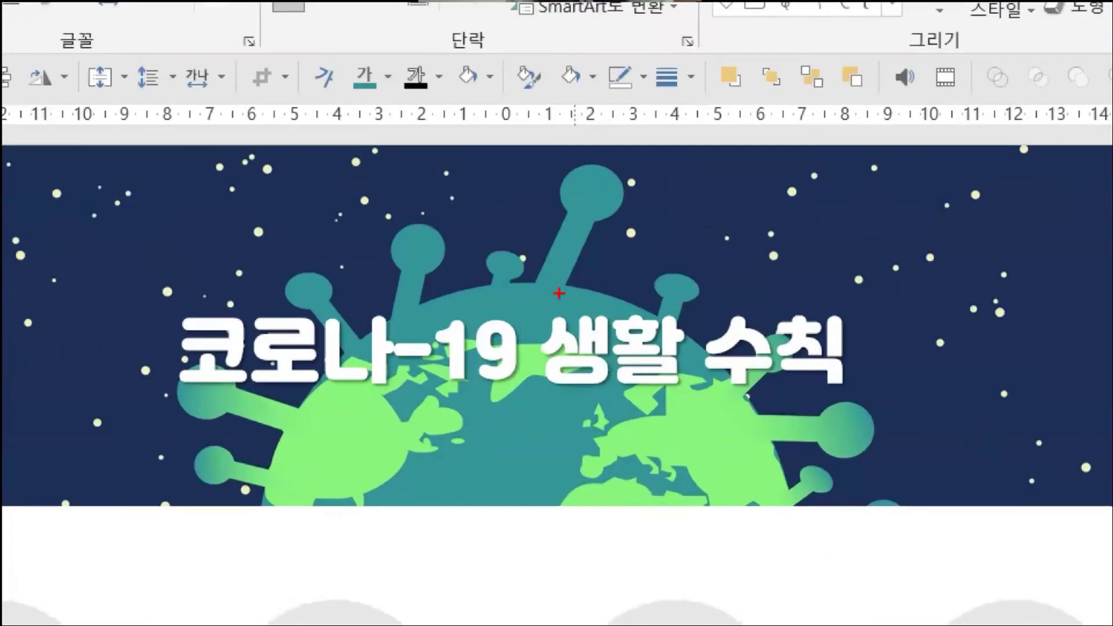
Color the 손소독하기 caption with the teal sampled from the globe picture.
drag(591, 203, 589, 205)
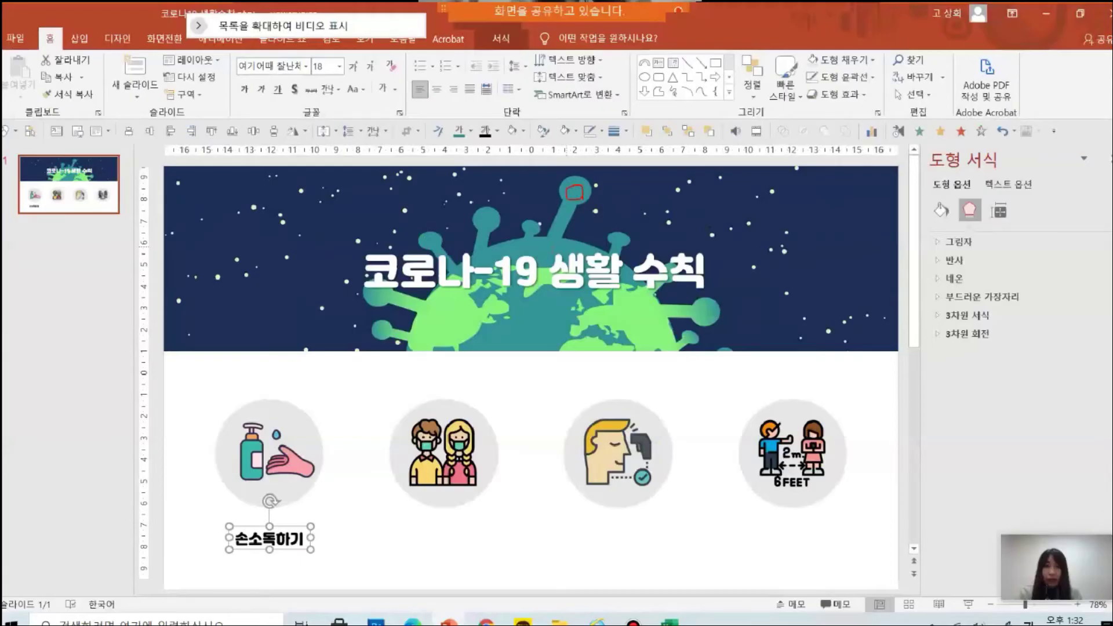
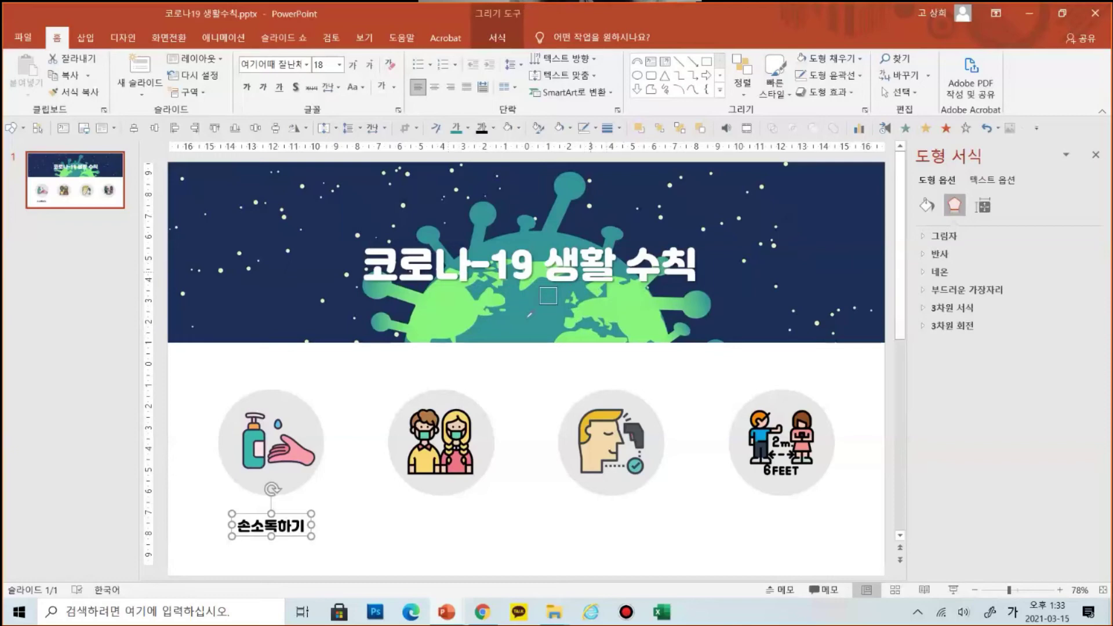
click(530, 315)
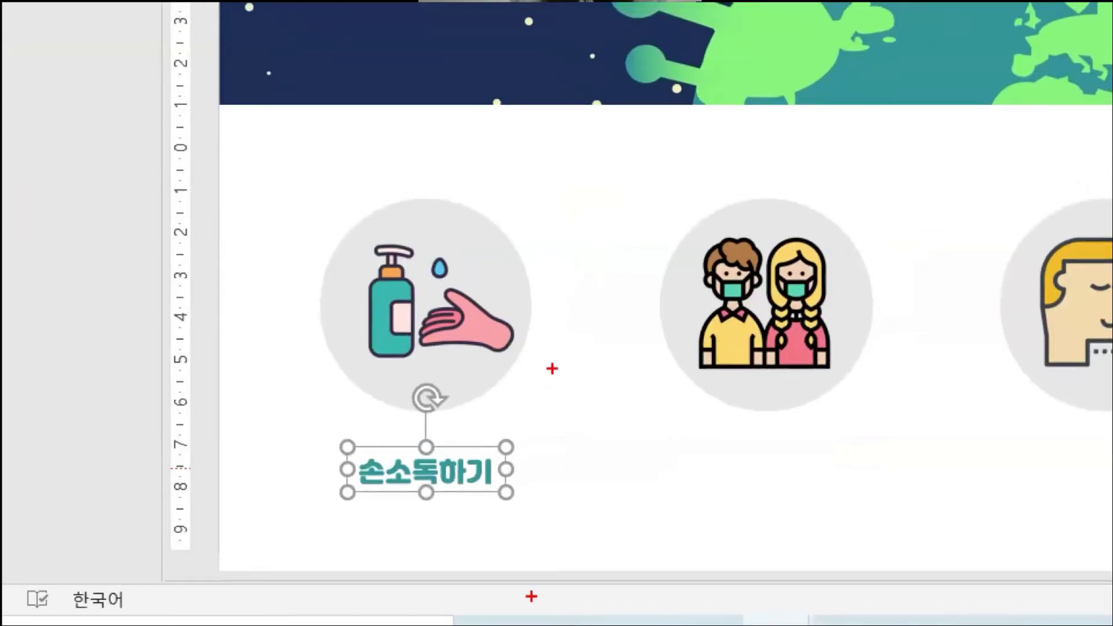
mouse_move(479, 529)
mouse_down()
mouse_move(497, 496)
mouse_move(470, 510)
mouse_up()
drag(928, 36, 951, 74)
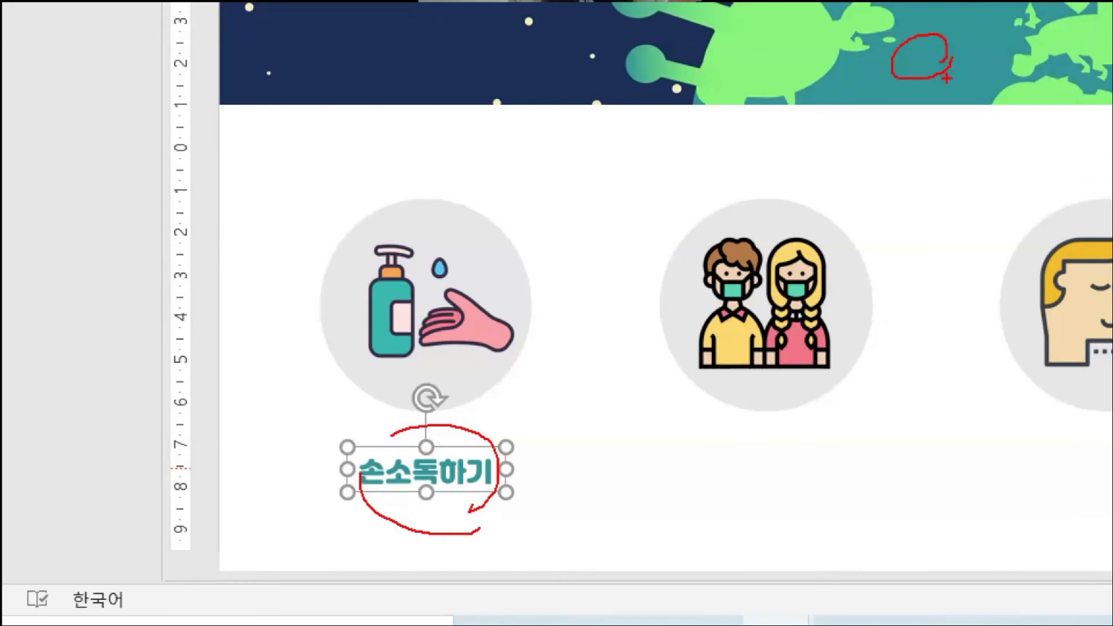
key(Escape)
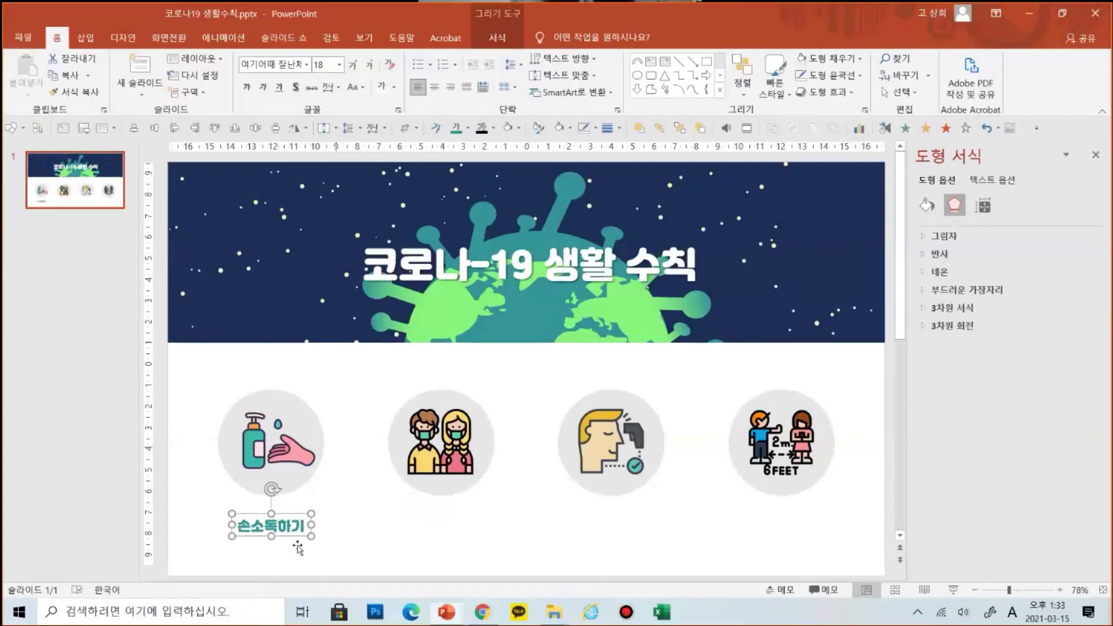
Undo the caption's teal color and recolor its text with the pink sampled from the hand in the sanitizer icon.
click(348, 516)
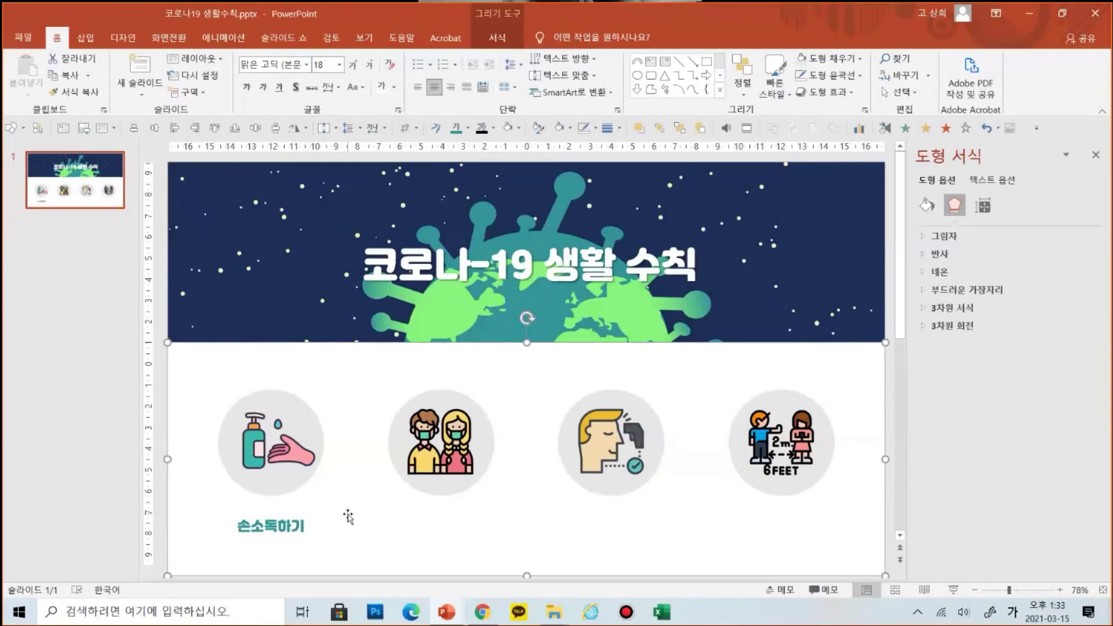
key(Tab)
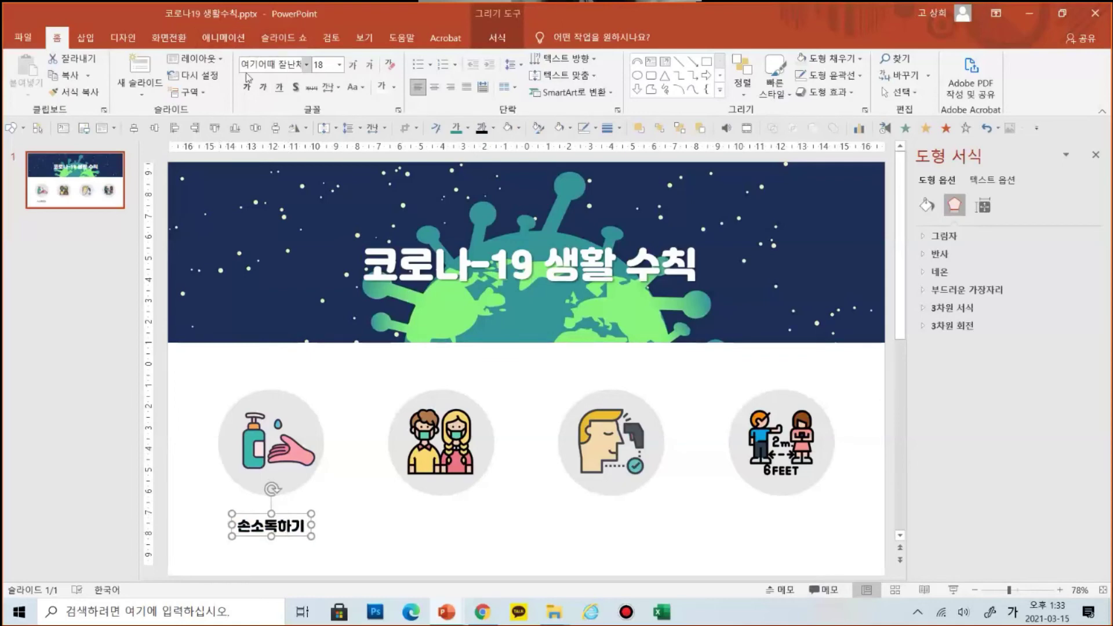
click(393, 89)
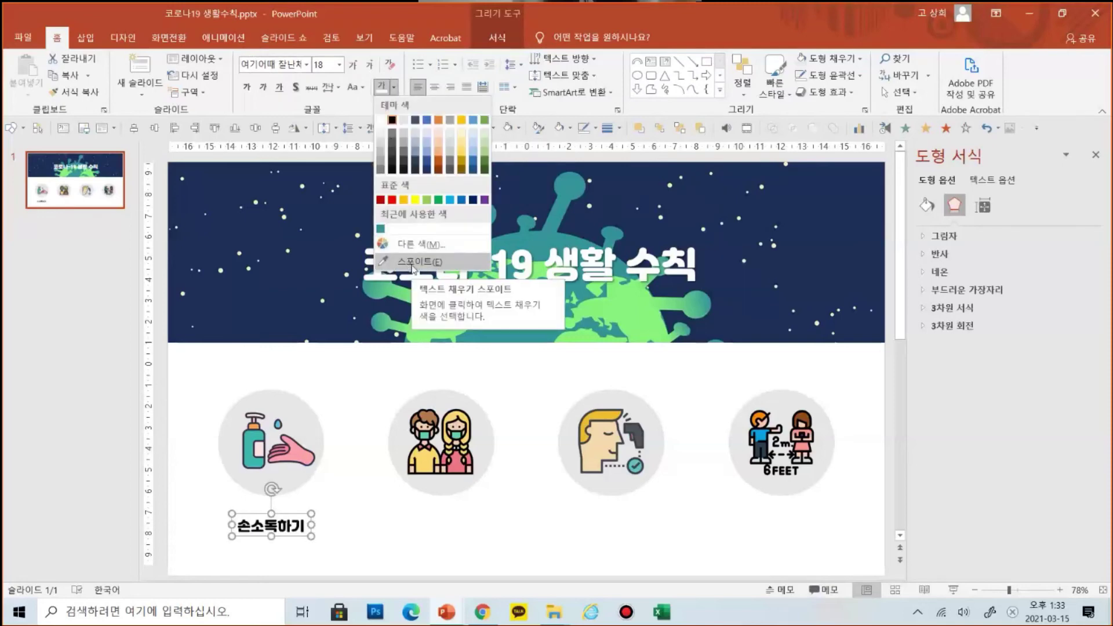
click(406, 262)
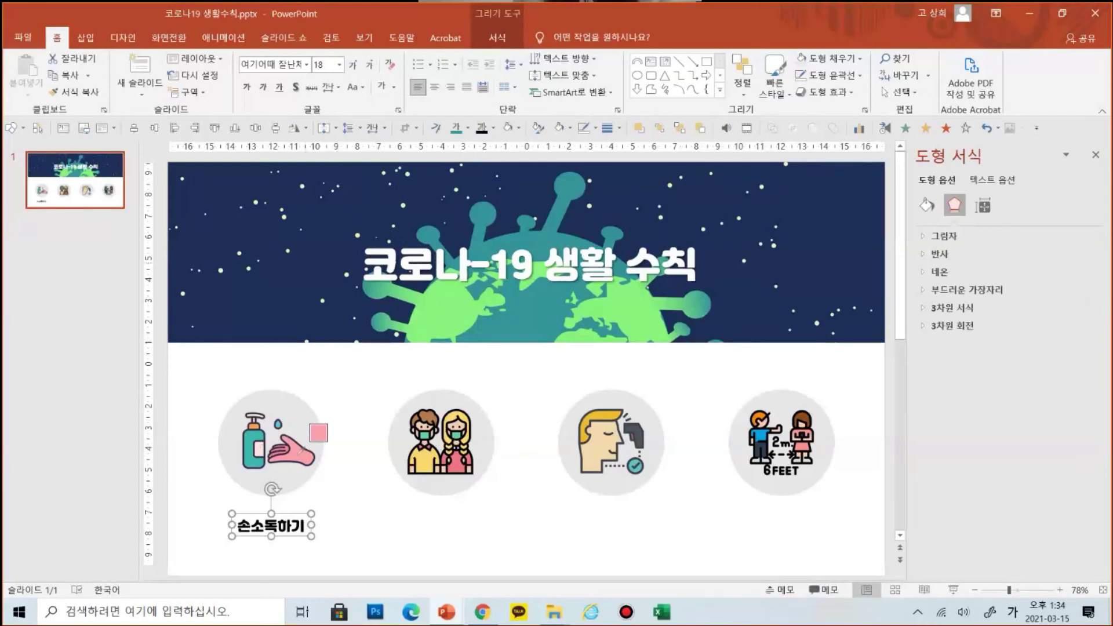
click(301, 450)
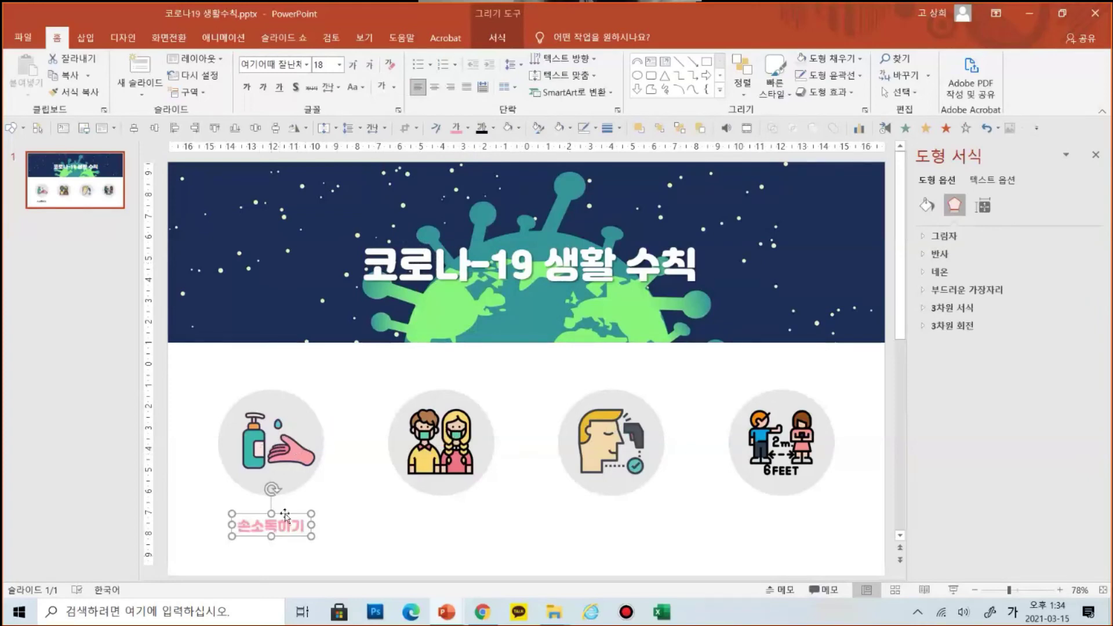
Replace the caption's pink text color with the globe's teal using the Eyedropper, and deselect the caption.
click(393, 90)
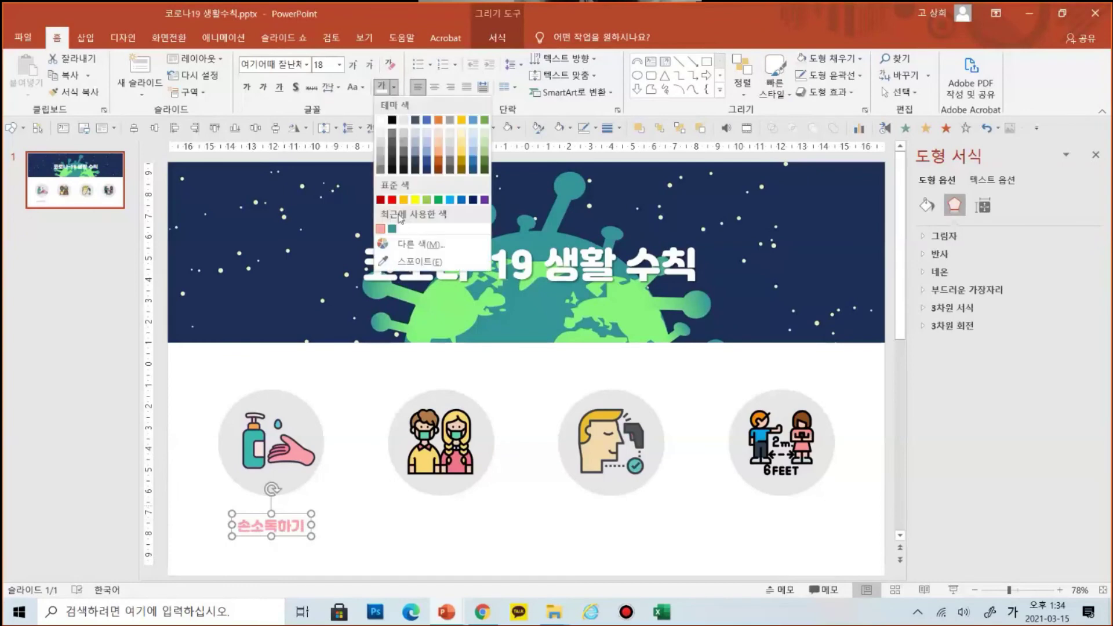
click(408, 268)
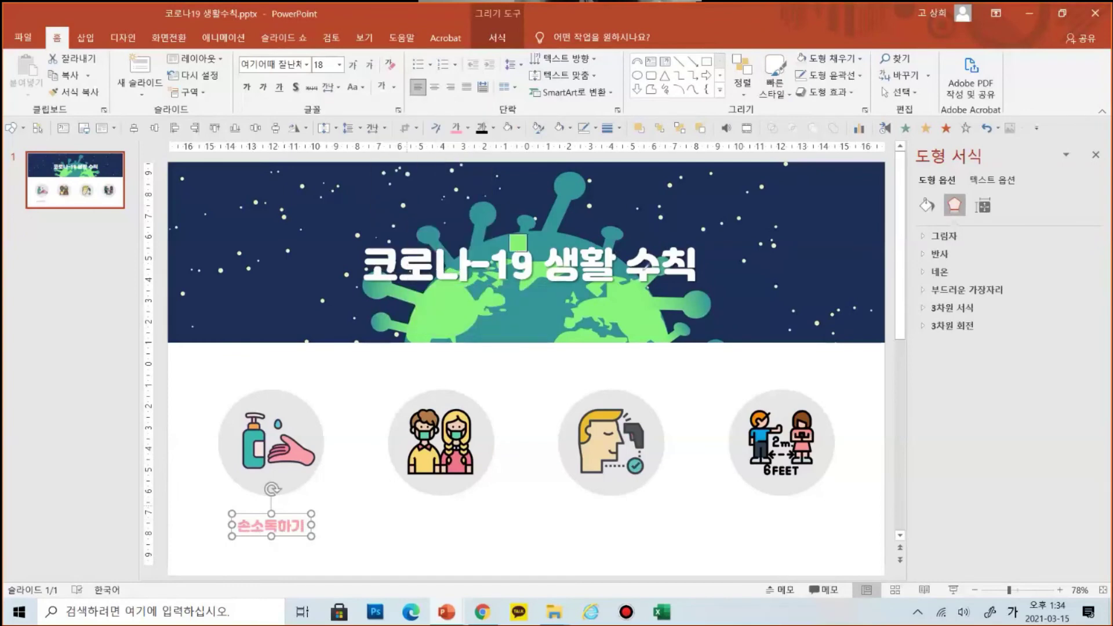
click(541, 242)
click(533, 271)
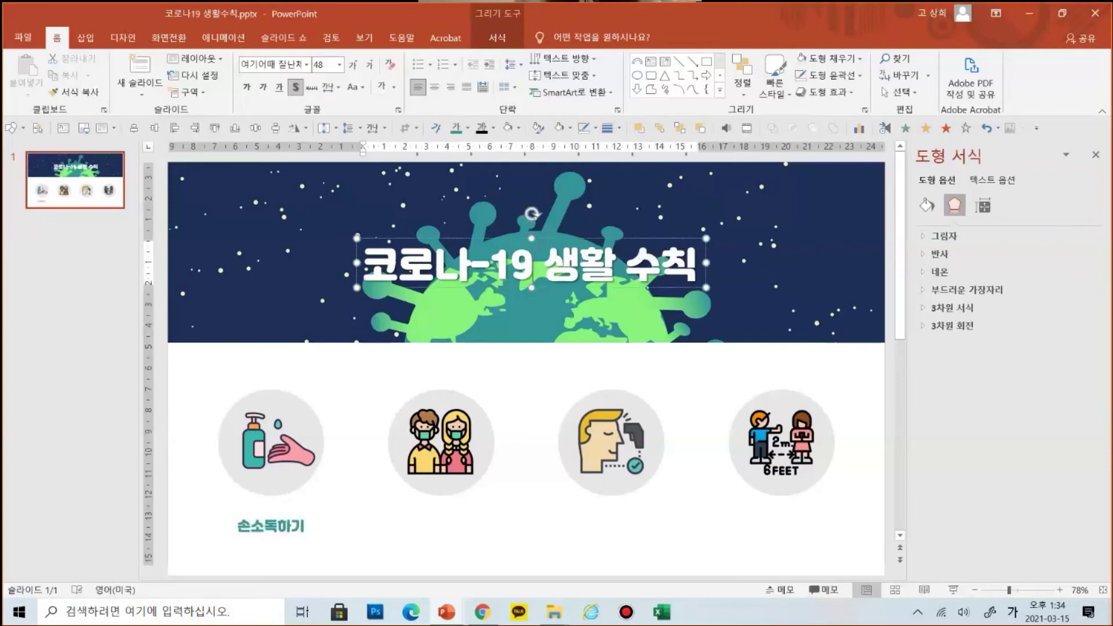
click(538, 376)
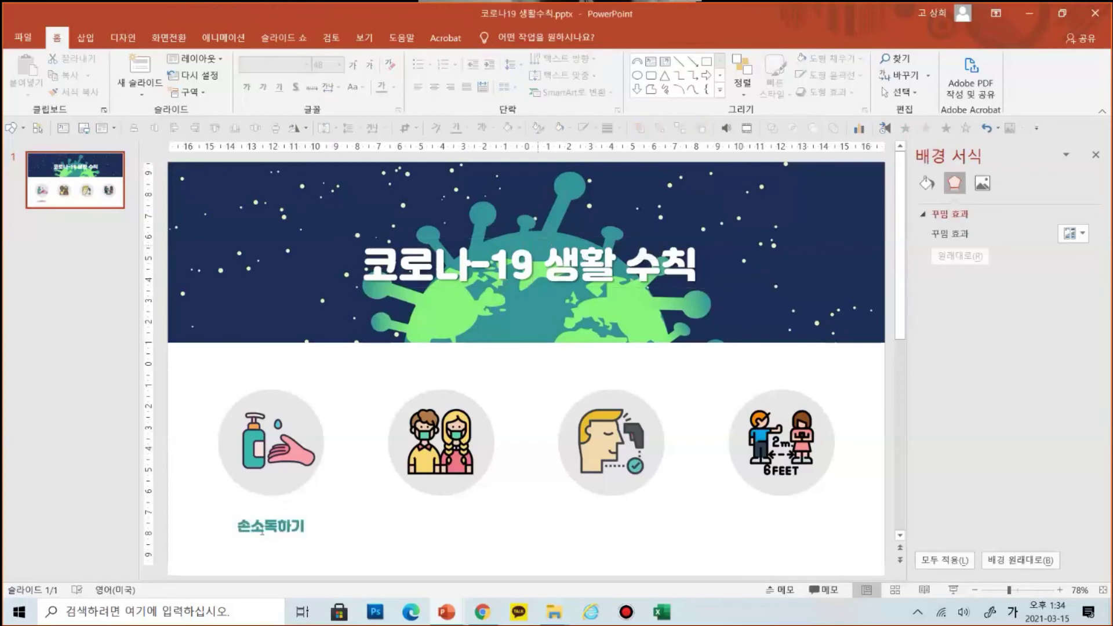
Duplicate the 손소독하기 caption beneath the masked-couple icon, change the copy's text to 마스크착용하기 and center it under the circle.
click(267, 522)
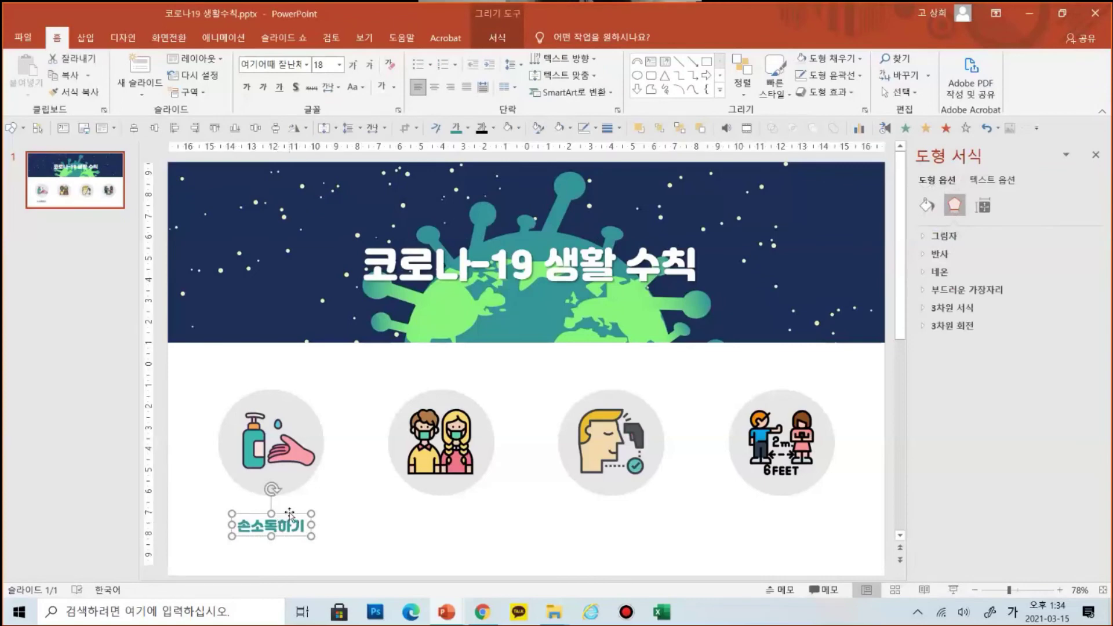
drag(291, 517, 460, 517)
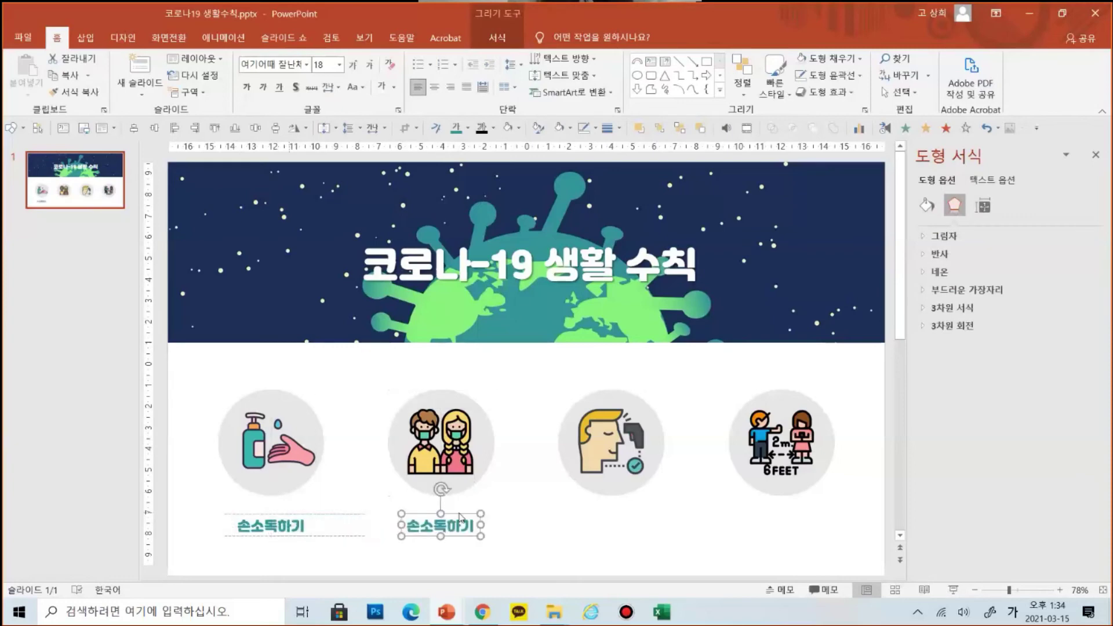
key(F2)
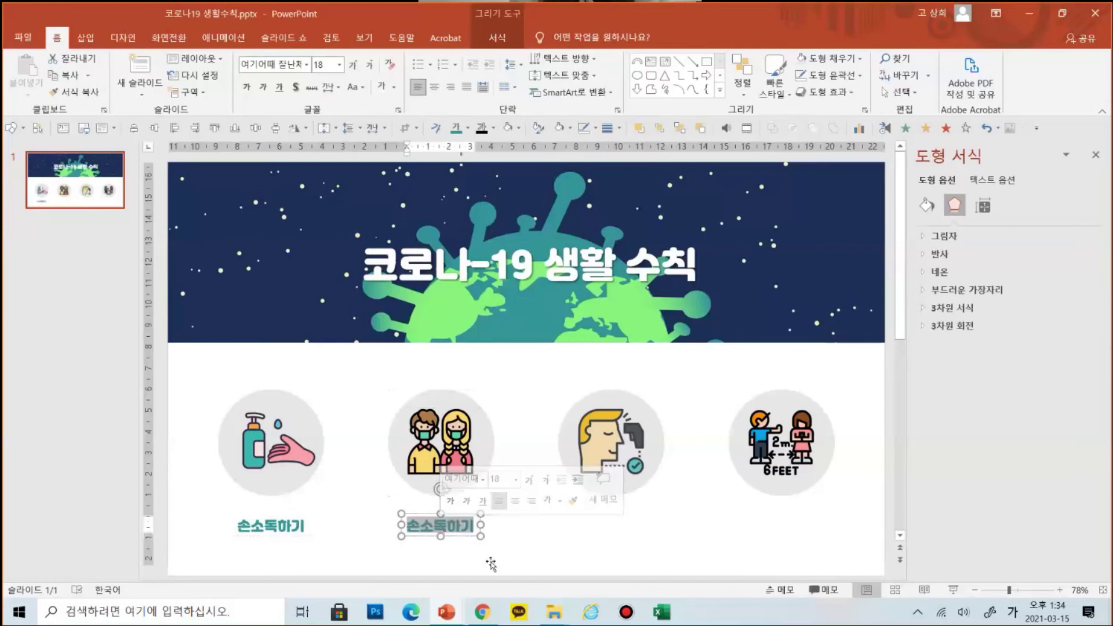
text(미스트)
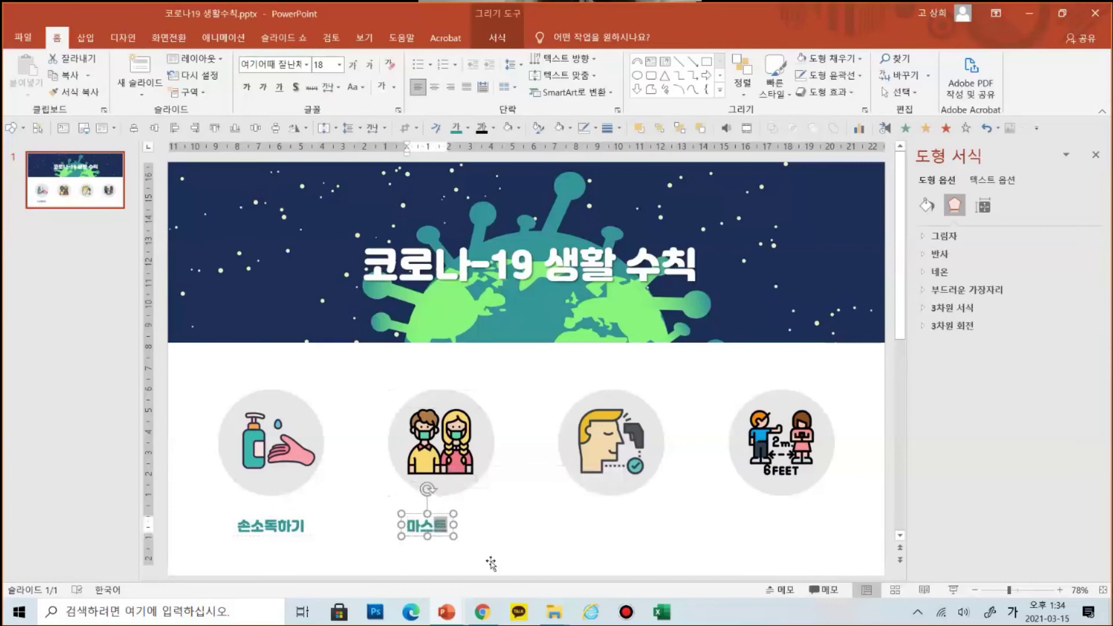
key(BackSpace)
text(크치)
key(BackSpace)
text(착용하기)
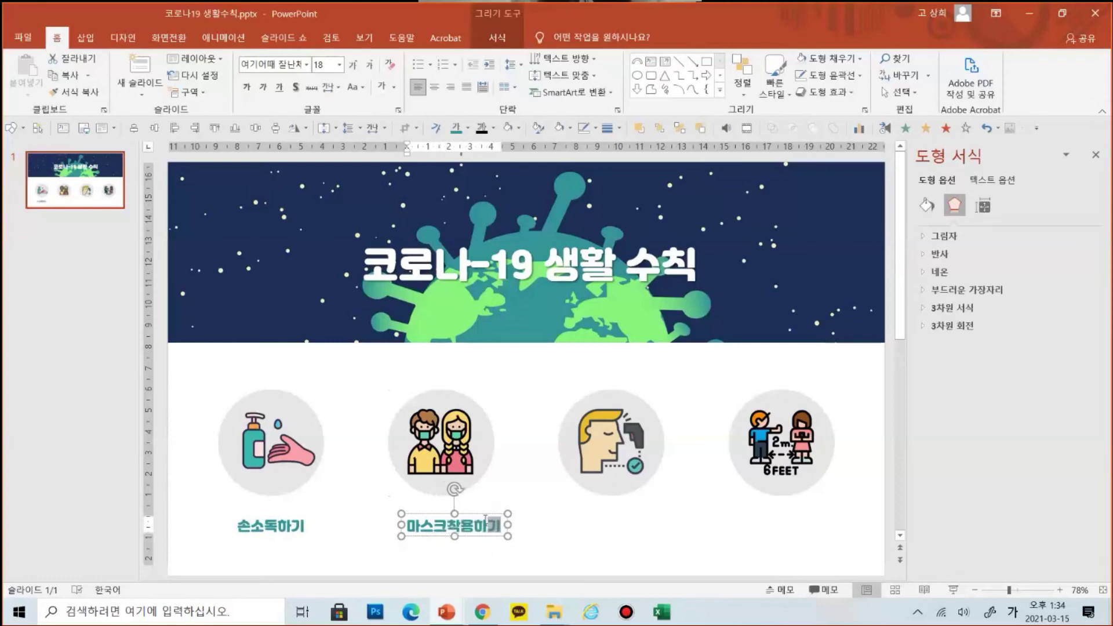
drag(473, 514, 458, 513)
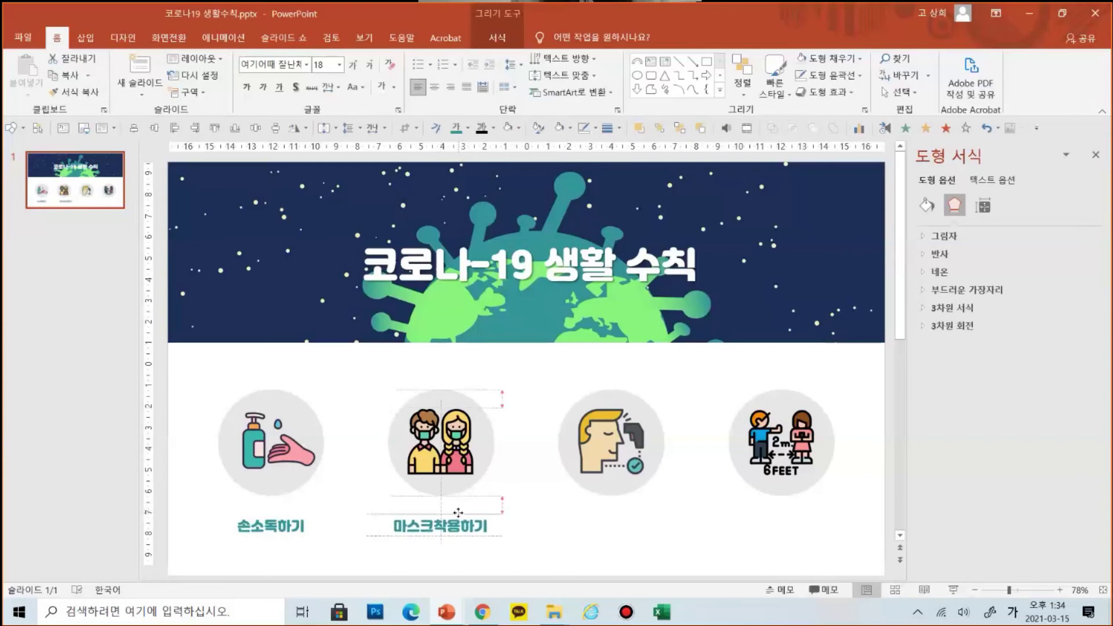
Duplicate the 마스크착용하기 caption beneath the temperature-check icon, change the copy's text to 체온체크하기 and center it under the circle.
drag(458, 512, 638, 521)
double_click(603, 527)
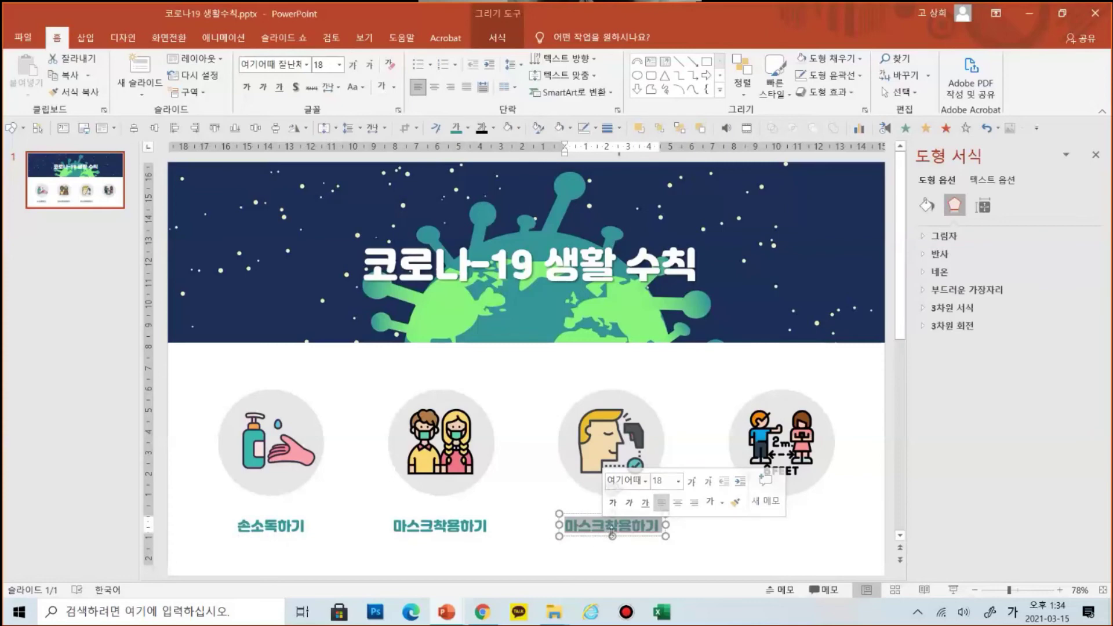
click(606, 528)
double_click(606, 528)
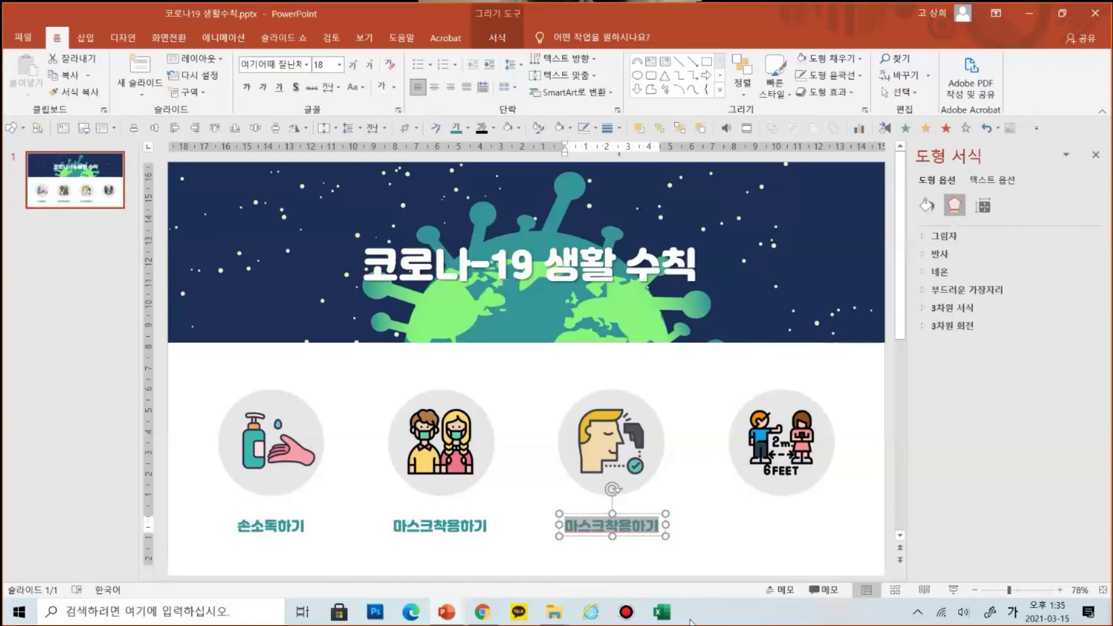
text(체온ㅌ)
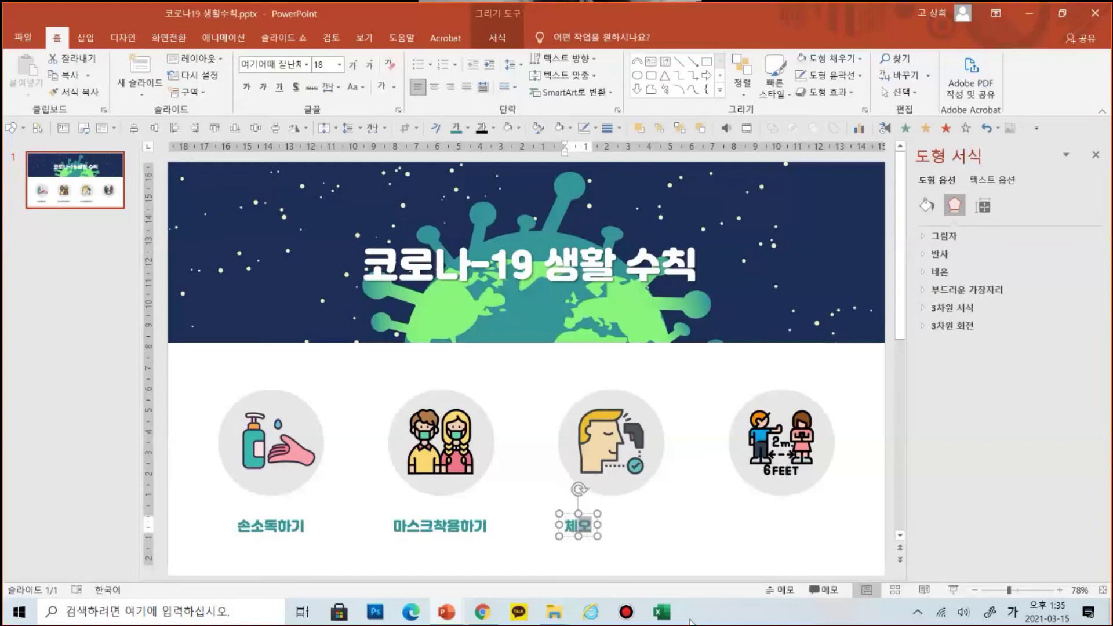
text(ㅐ)
key(BackSpace)
key(BackSpace)
text(체크이)
key(BackSpace)
text(하기)
drag(633, 514, 640, 512)
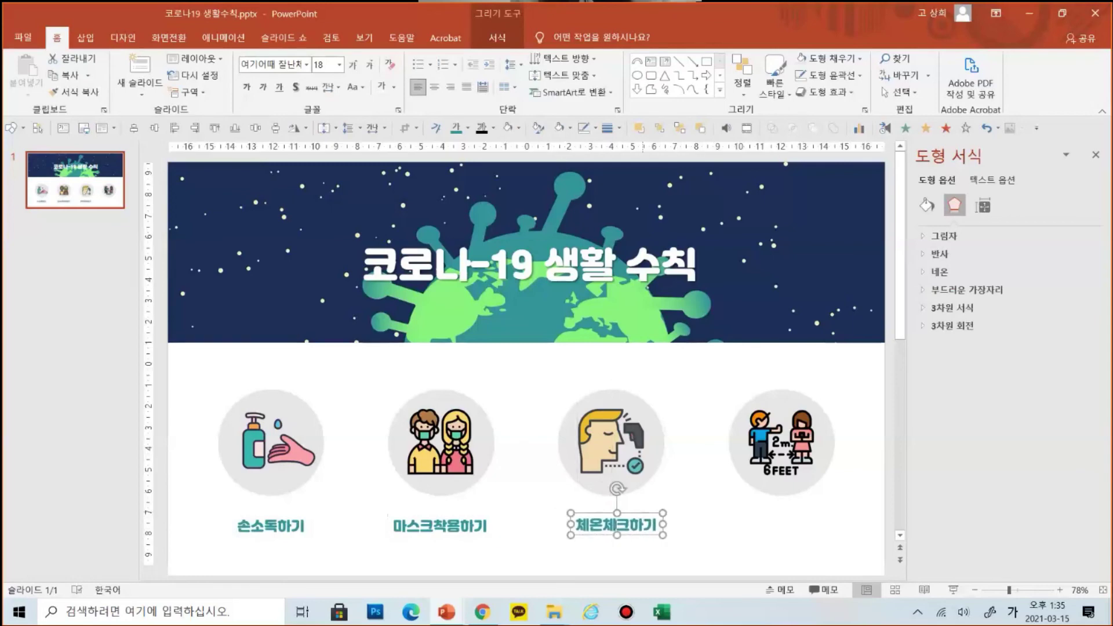
Duplicate the 체온체크하기 caption beneath the distancing icon, change the copy's text to 거리두기 and center it under the circle.
drag(651, 539, 819, 536)
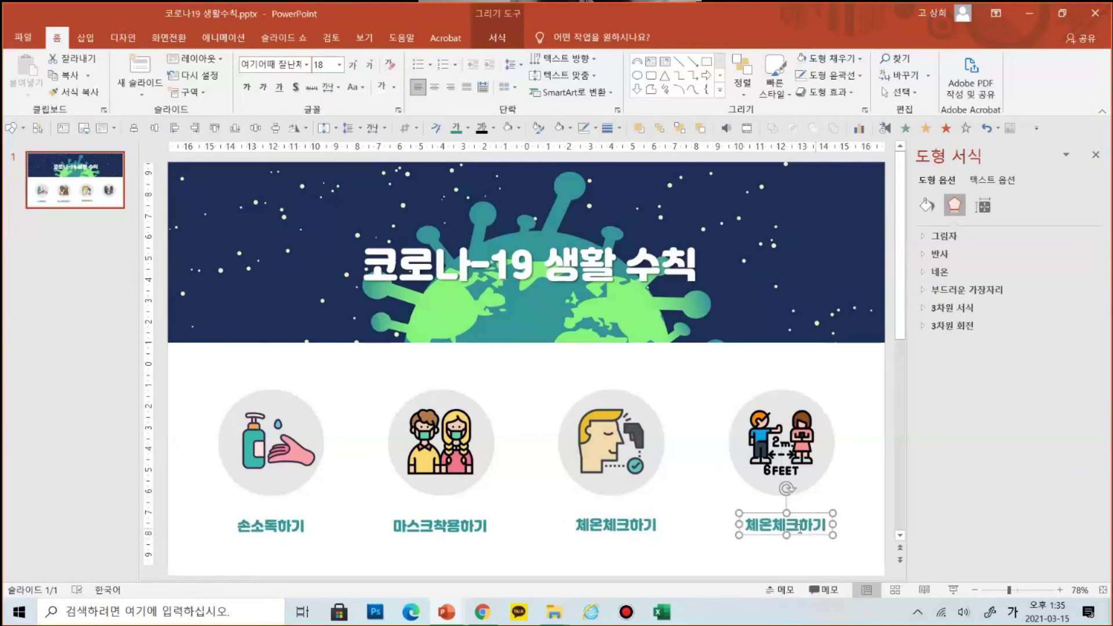
double_click(779, 528)
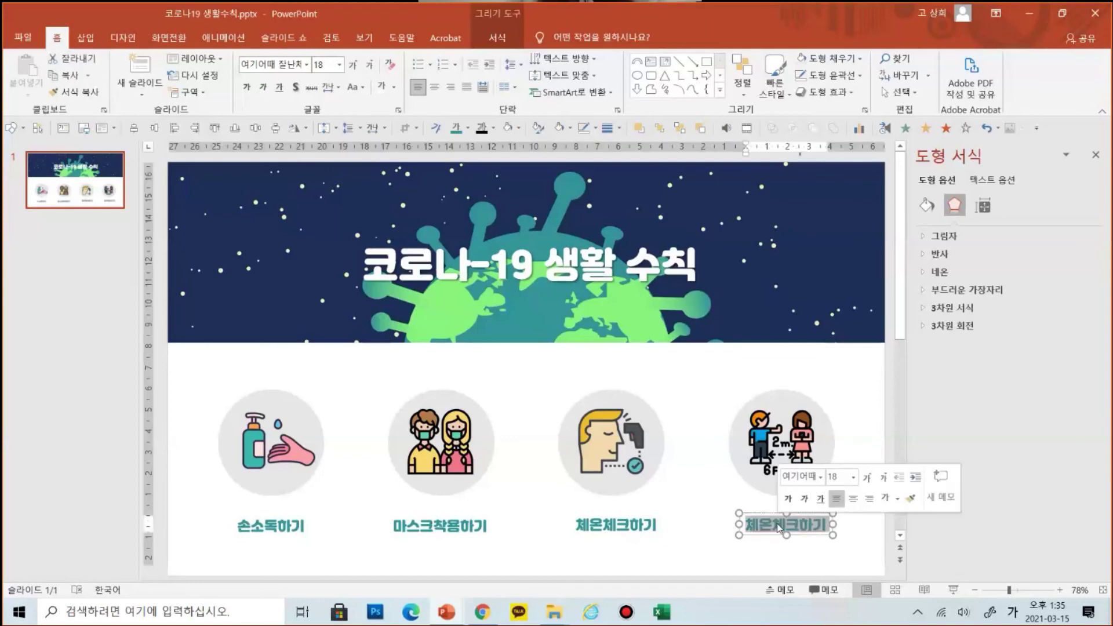
text(거리두기)
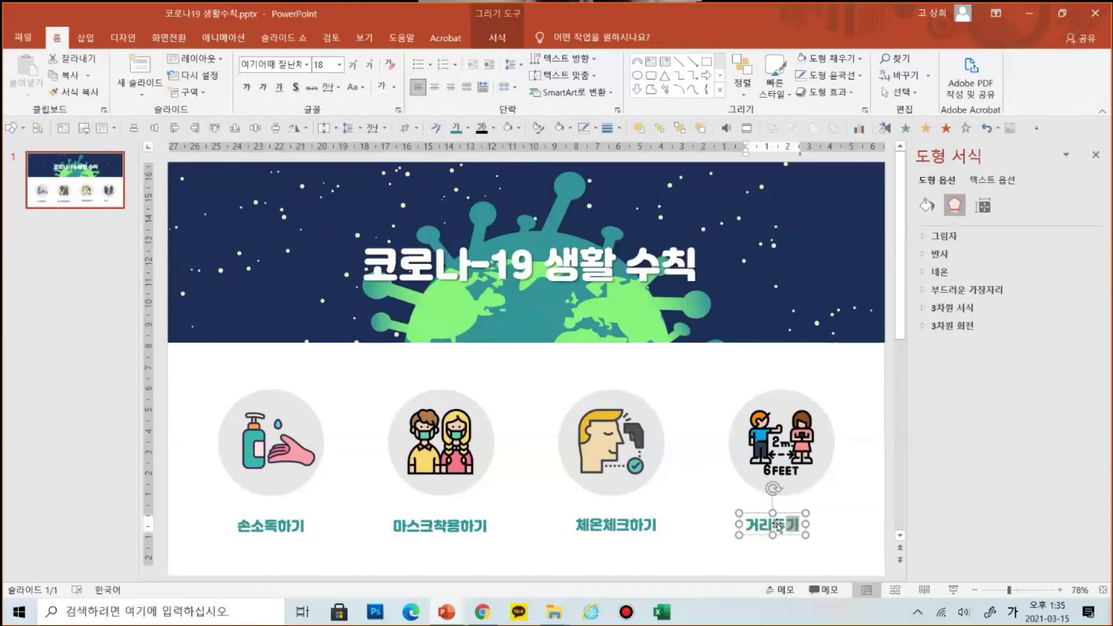
drag(790, 514, 805, 514)
click(837, 500)
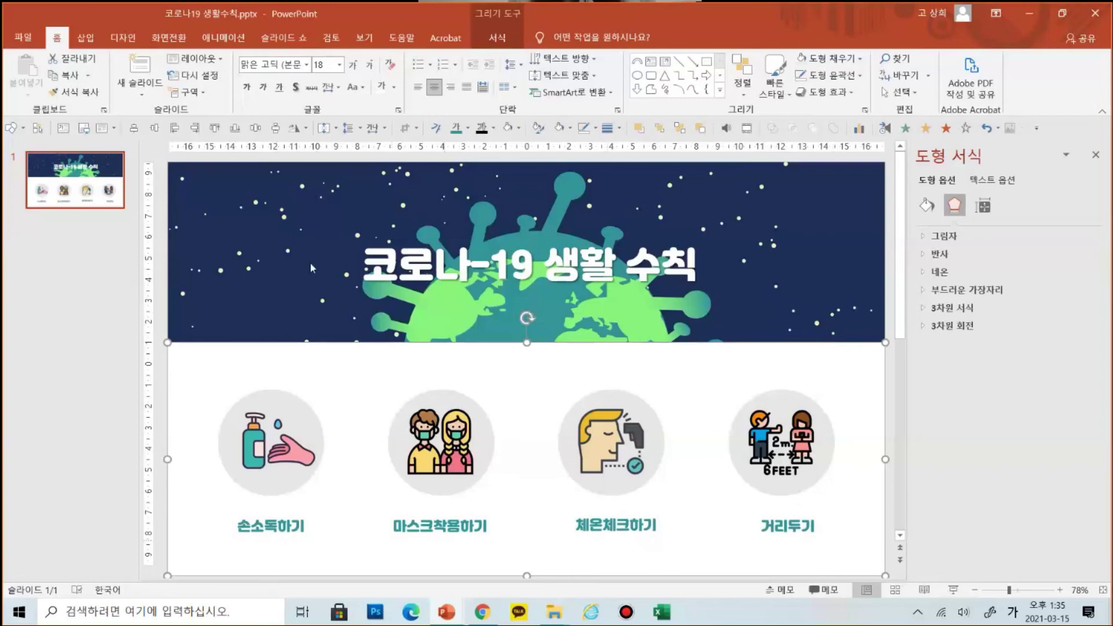
Deselect the white lower panel and save the presentation under its existing name.
click(224, 242)
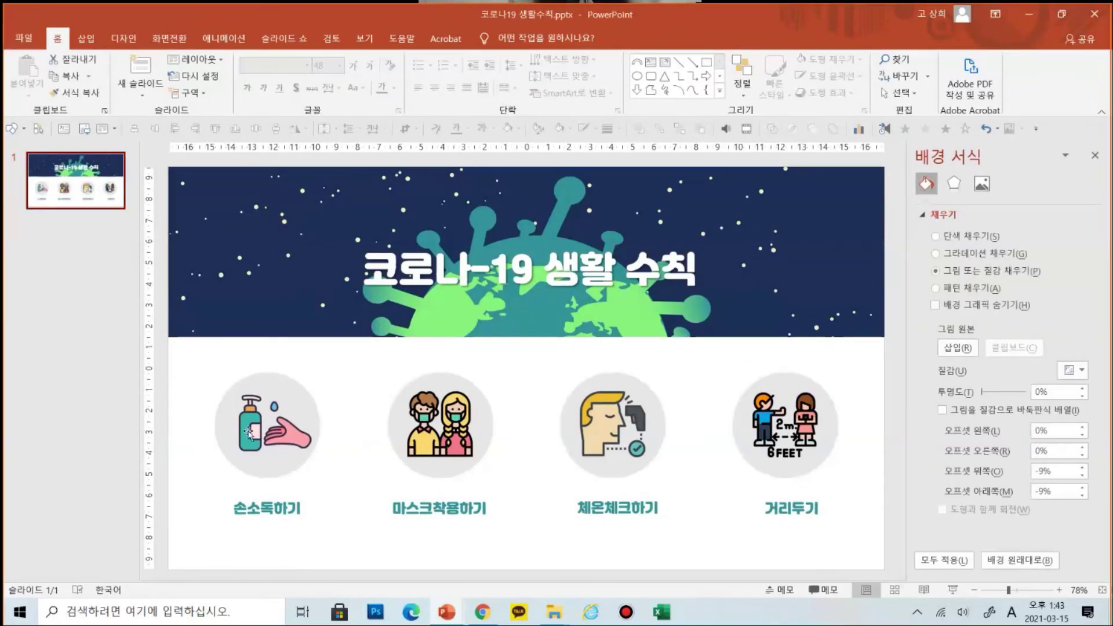
click(25, 40)
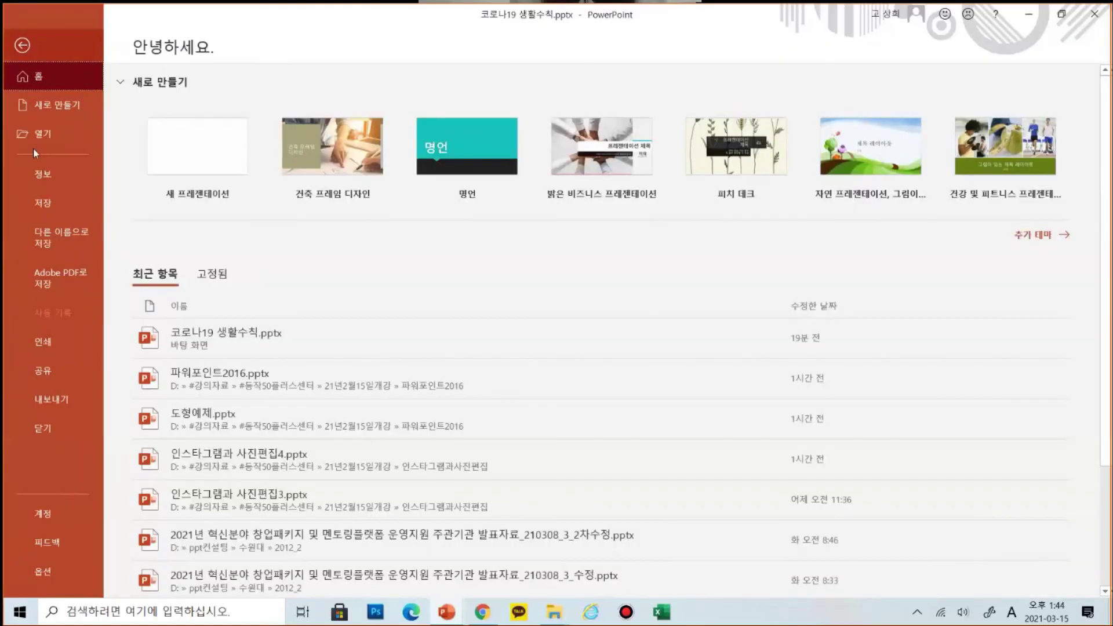
click(23, 203)
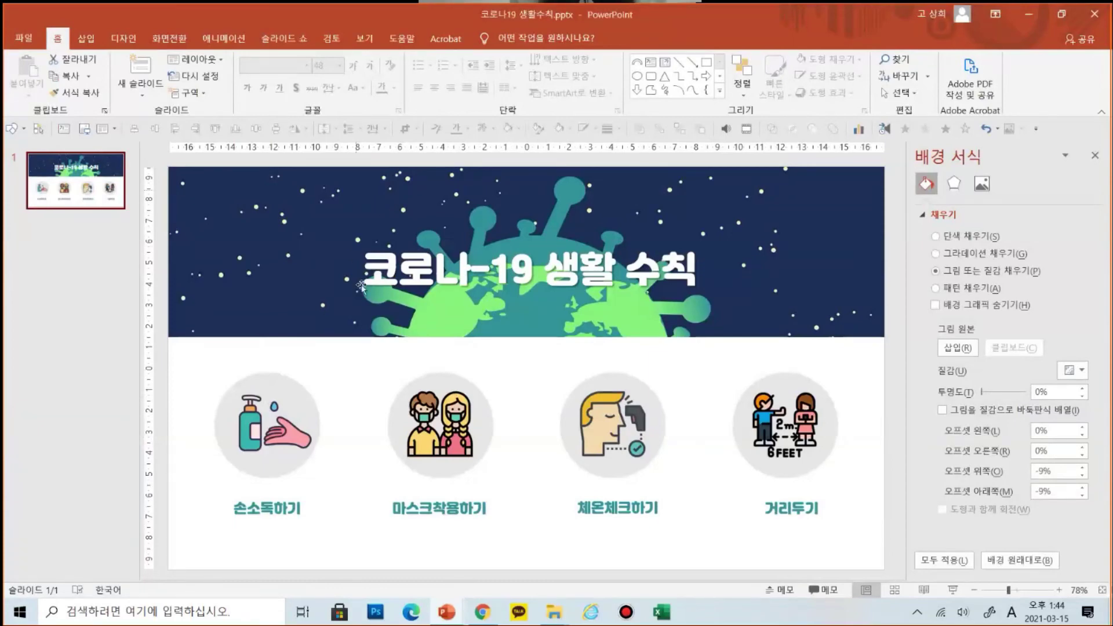
Export all slides to the desktop in JPEG format (*.jpg) under the name 코로나19 생활수칙.jpg.
click(24, 41)
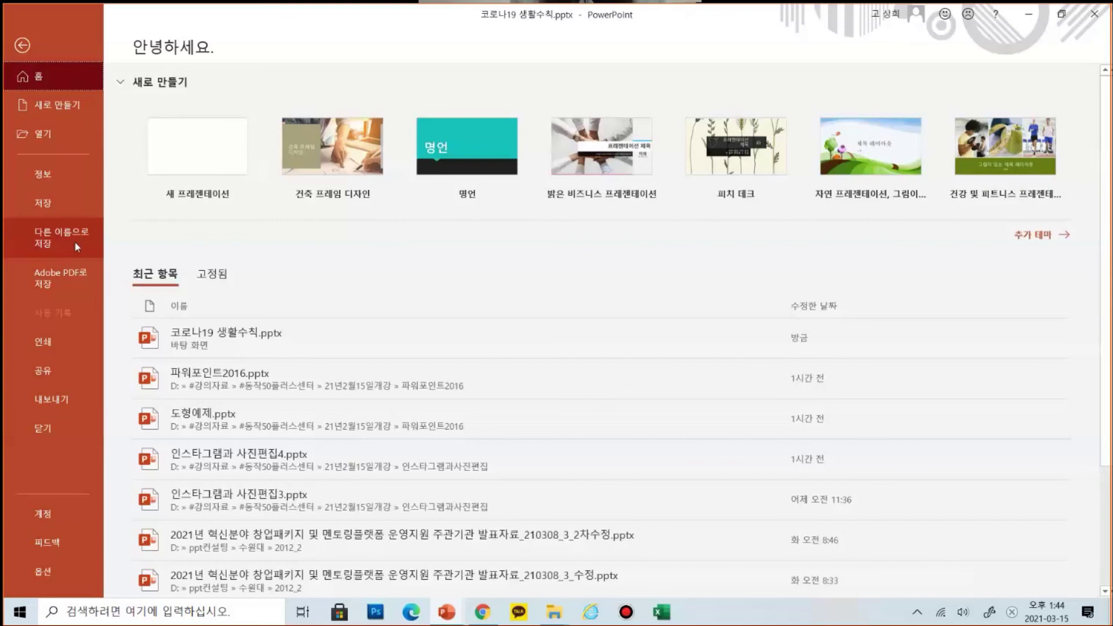
click(74, 241)
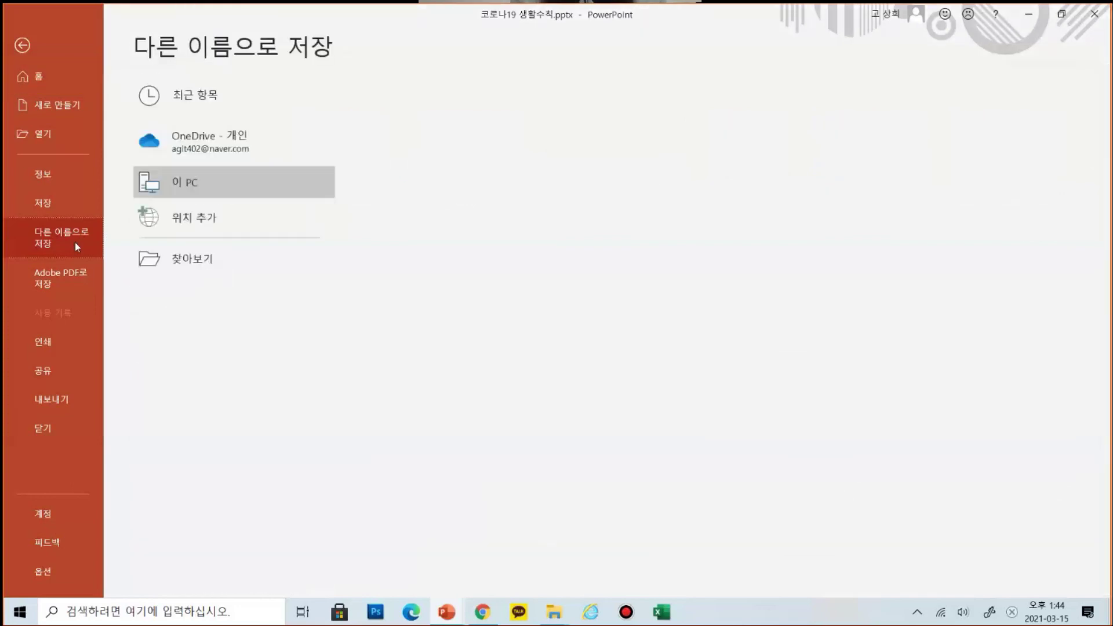
click(191, 262)
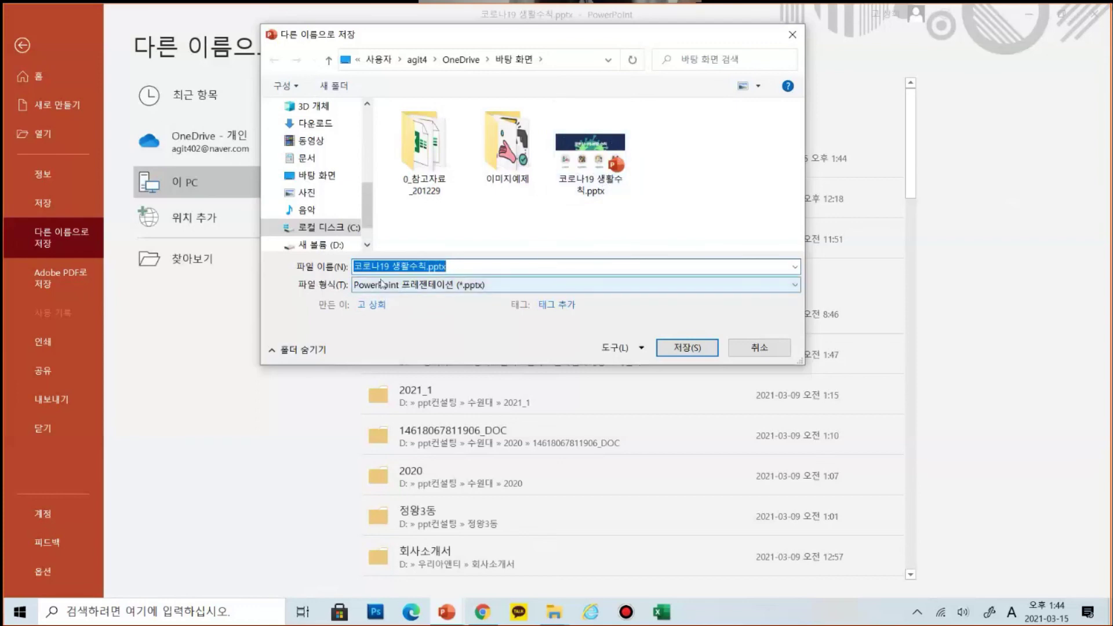
click(397, 290)
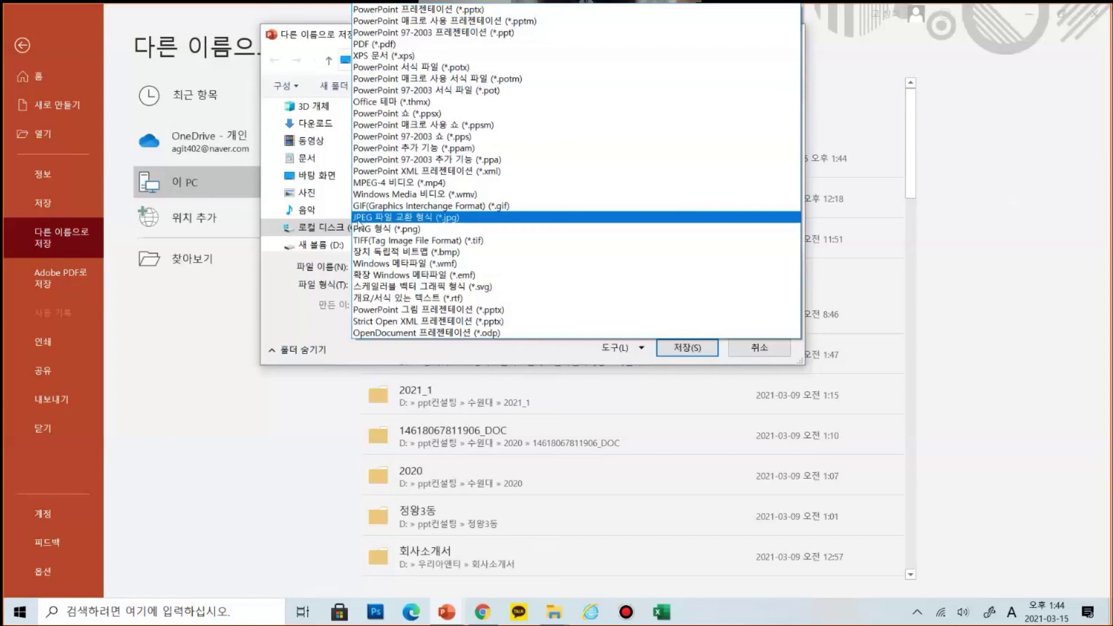
click(378, 218)
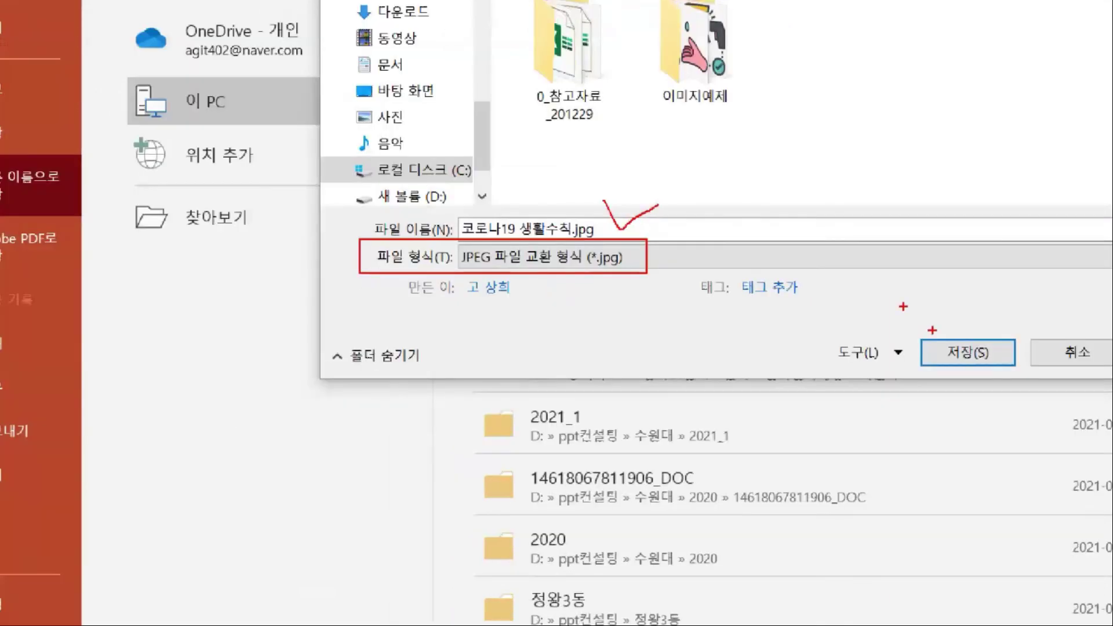
drag(1057, 339, 1112, 277)
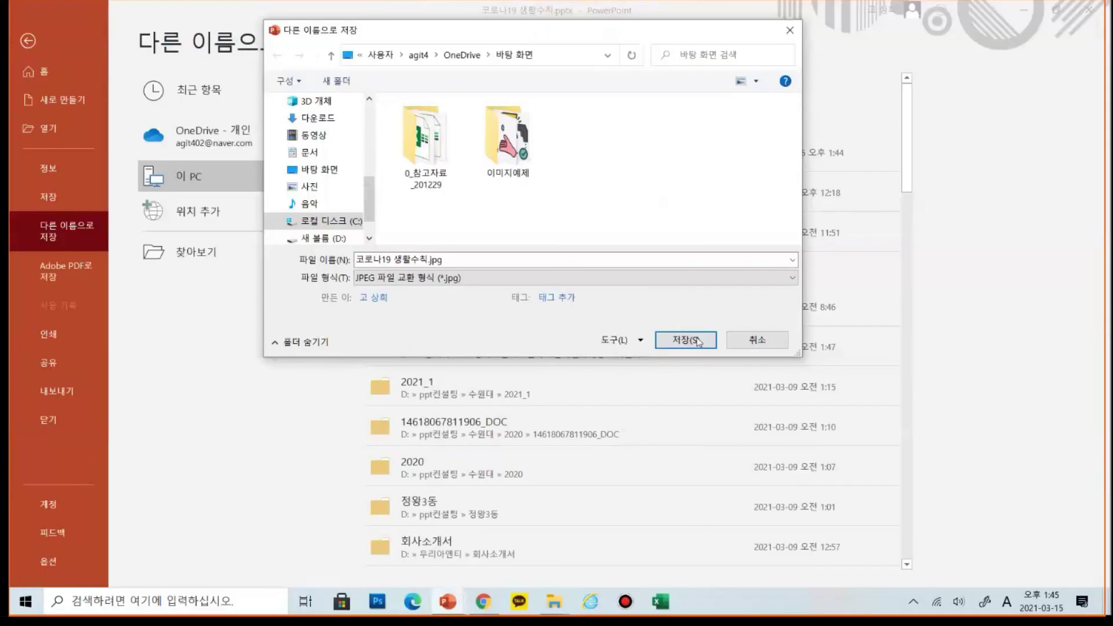
click(965, 352)
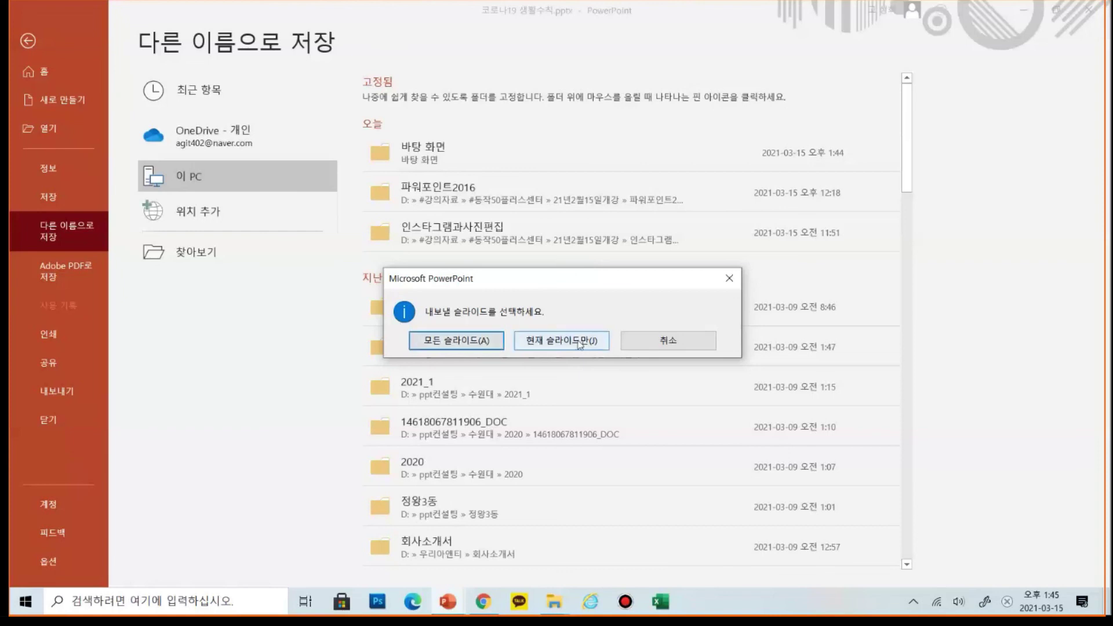
click(460, 346)
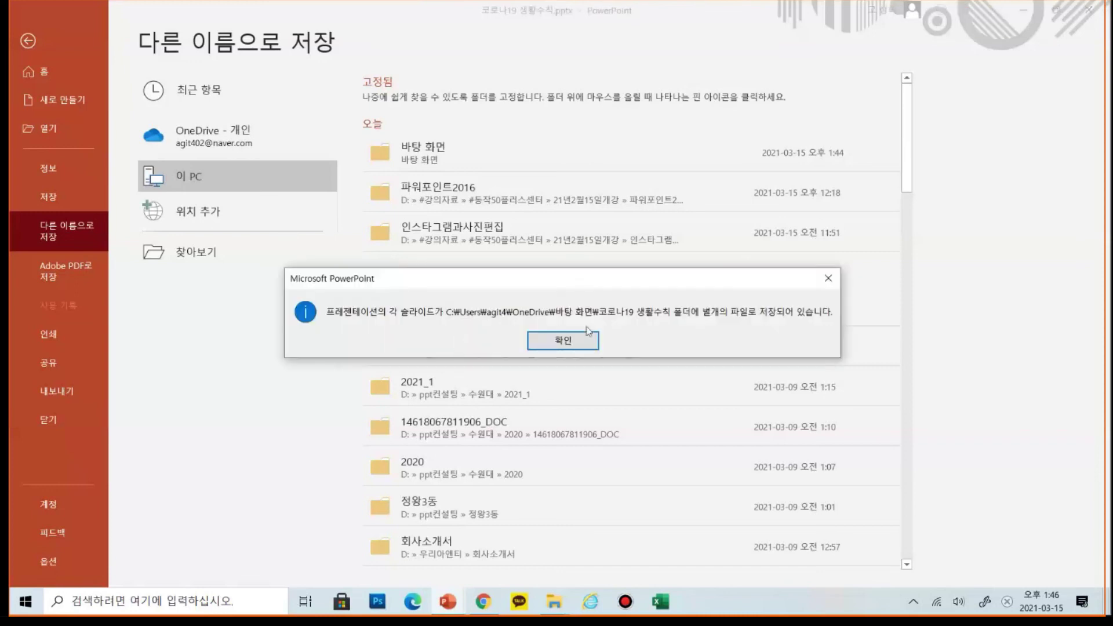
click(560, 340)
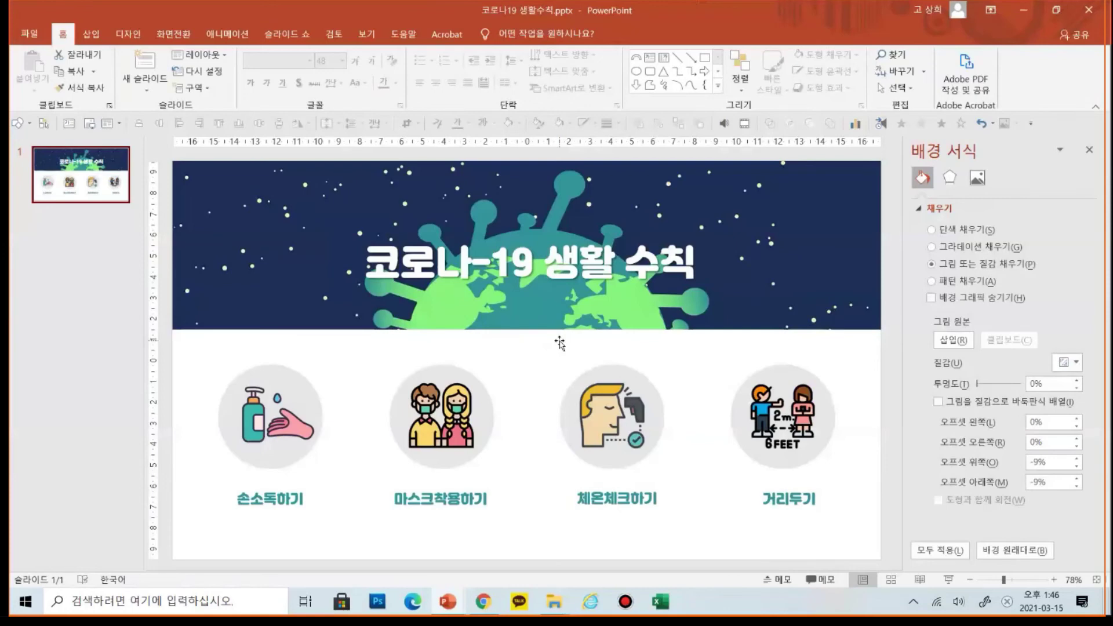
Minimize both presentation windows and open the exported image 슬라이드1.JPG from the desktop folder 코로나19 생활수칙.
click(1025, 13)
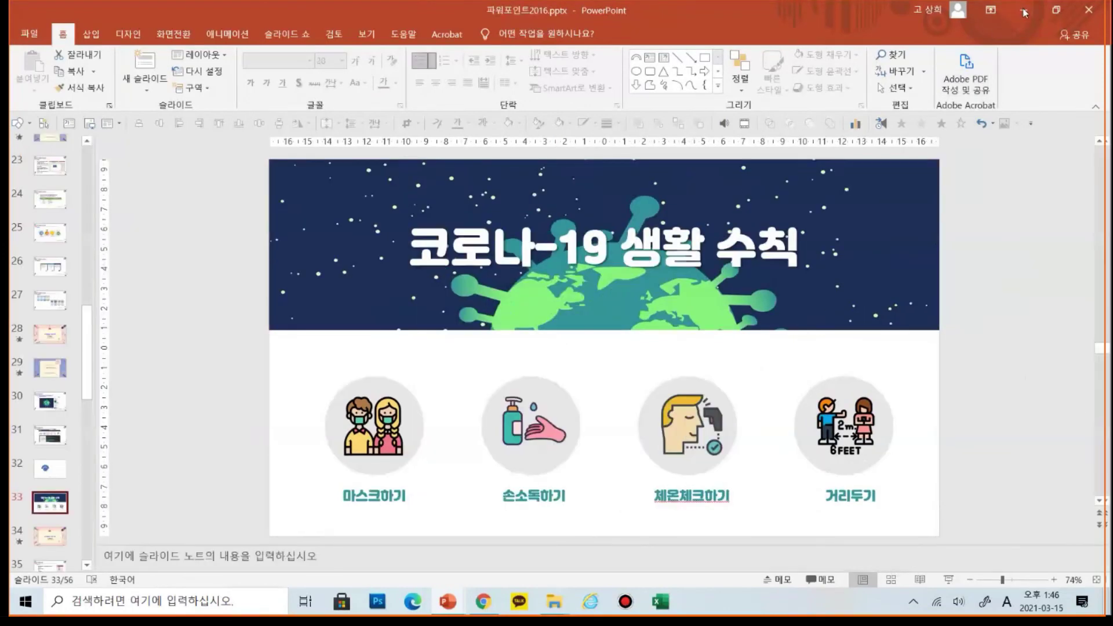
click(1024, 12)
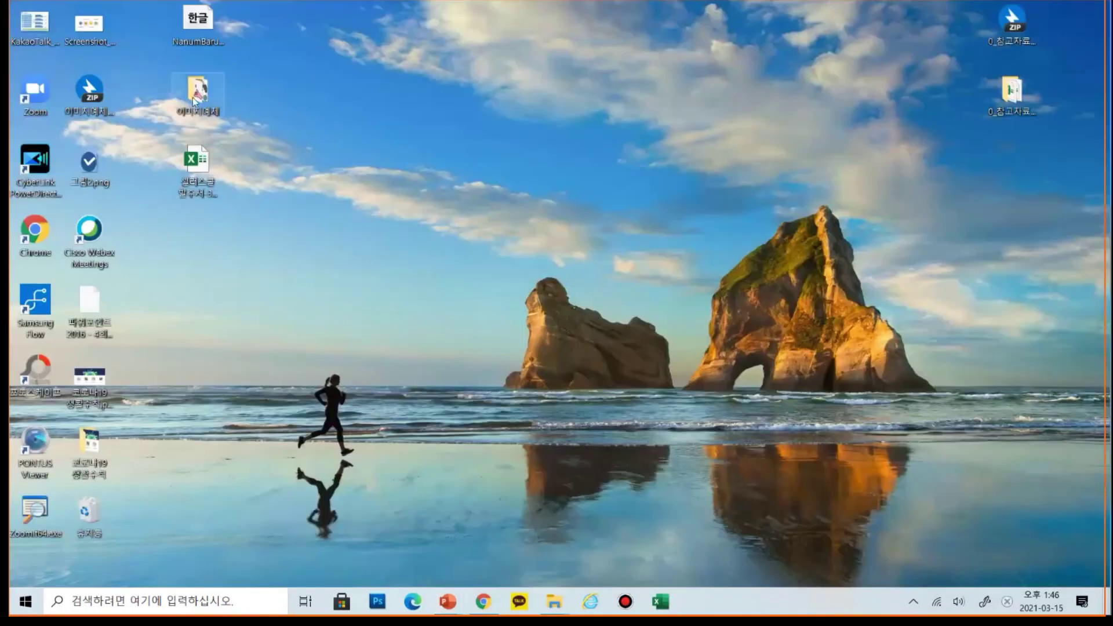
double_click(75, 446)
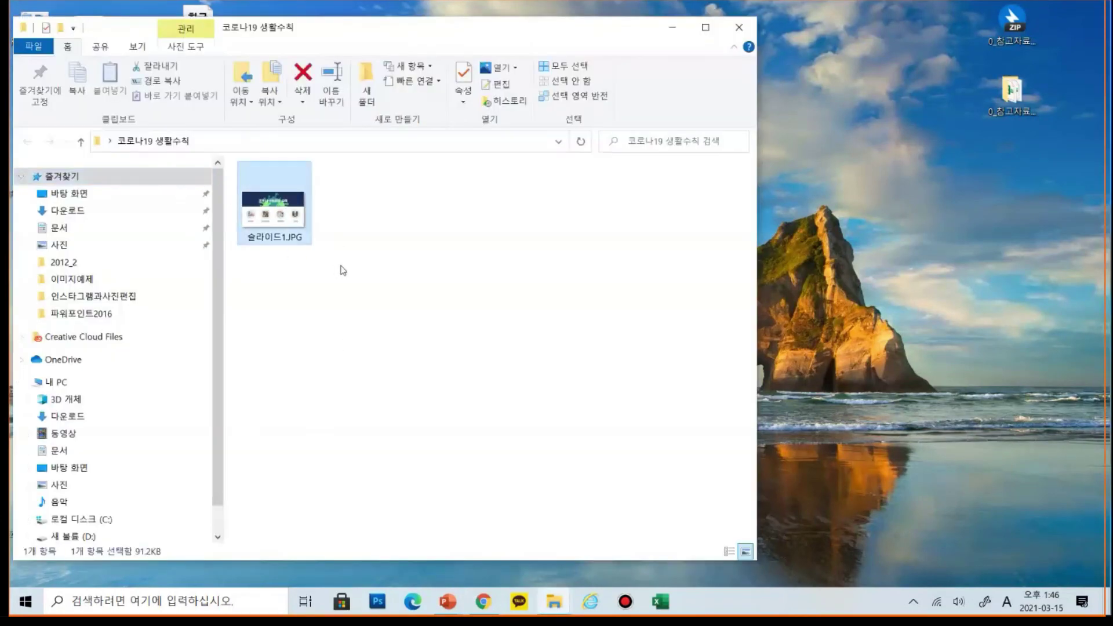
double_click(299, 232)
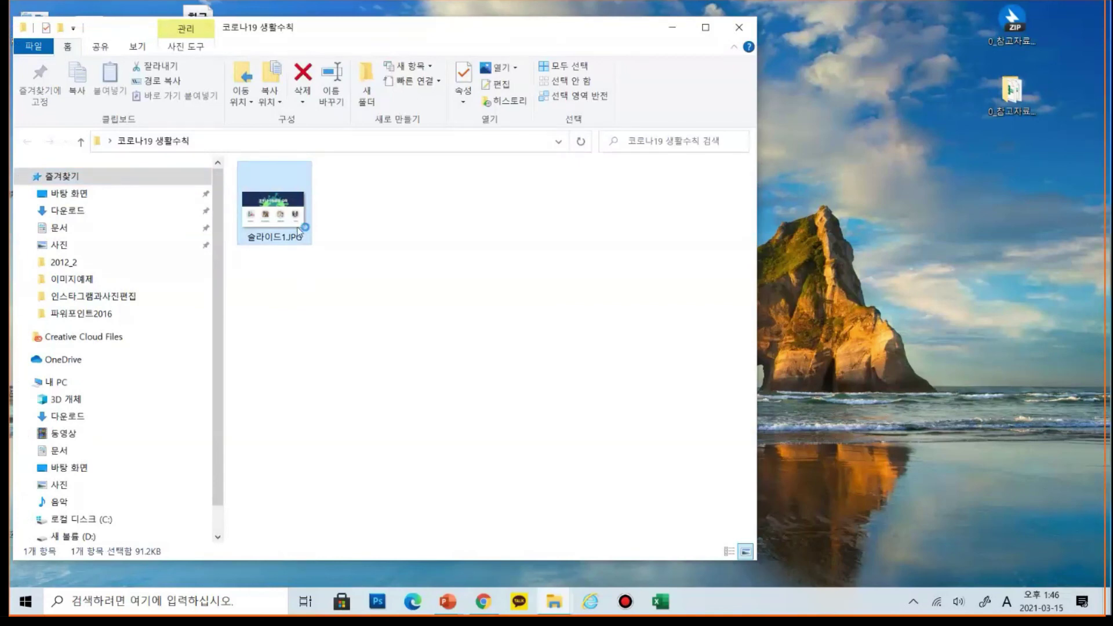